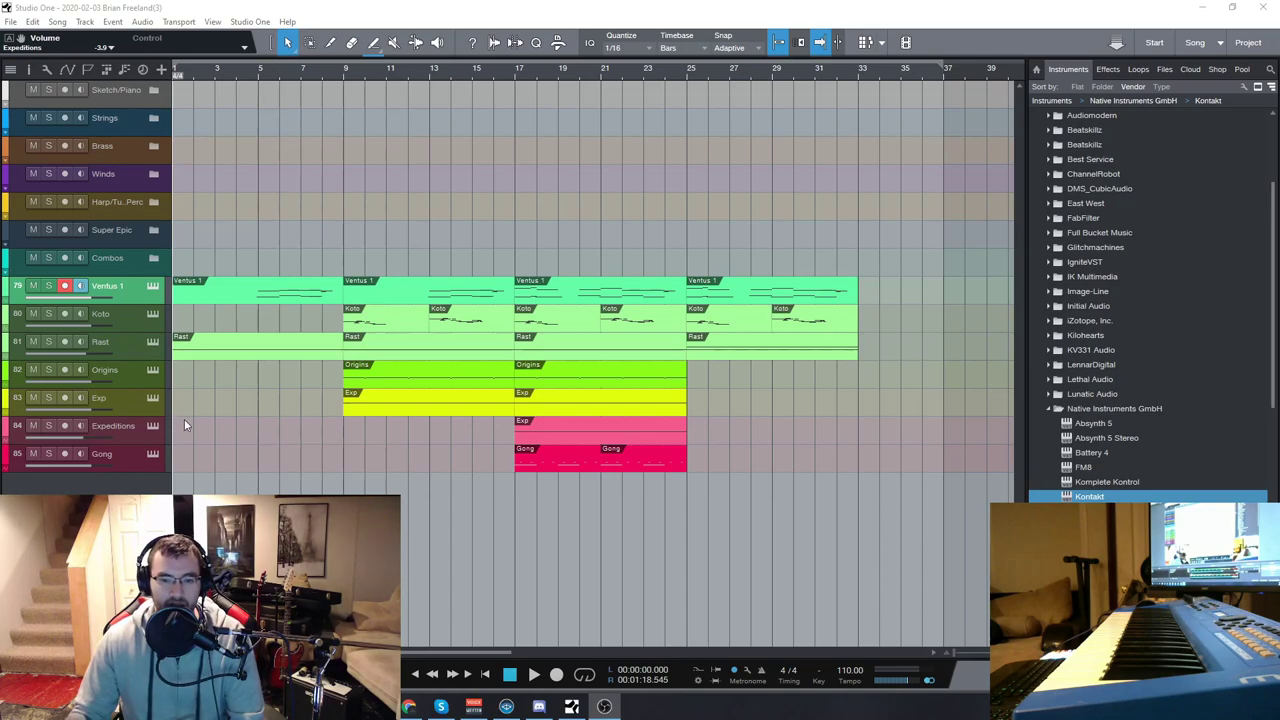
# - Select the Ventus 1 track and move the song end marker to bar 33
pyautogui.click(99, 342)
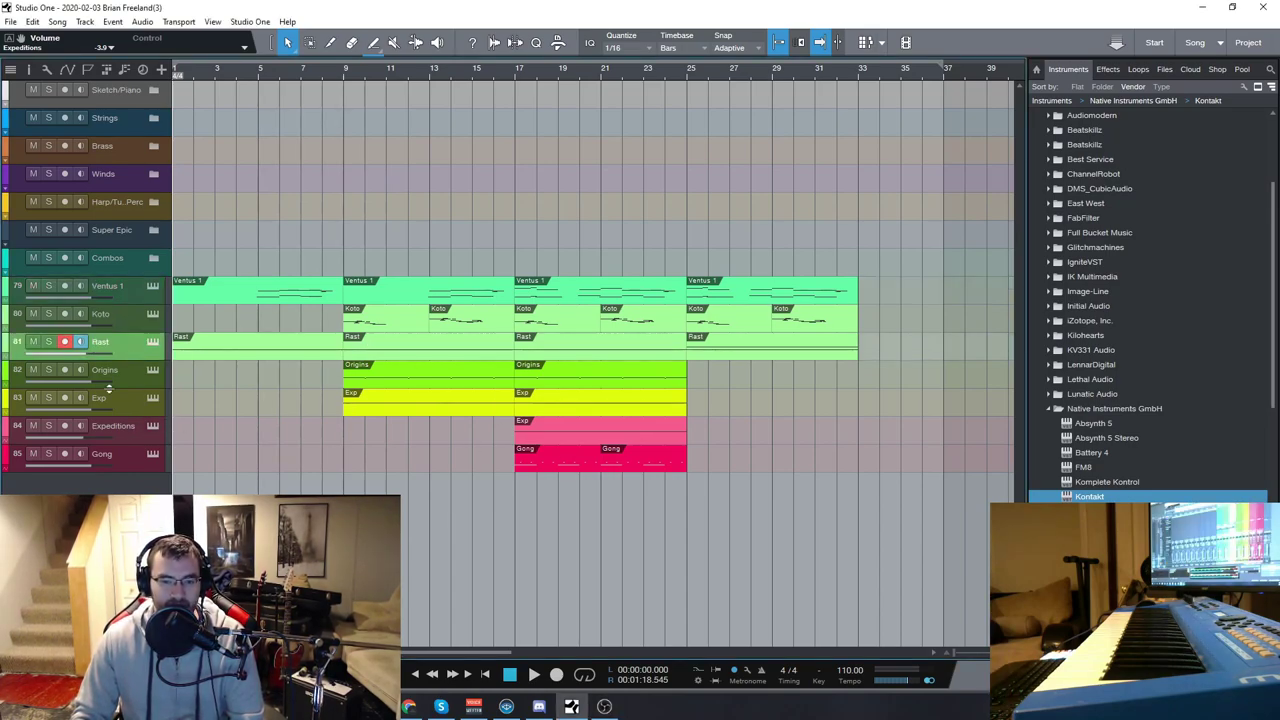
pyautogui.click(124, 401)
pyautogui.click(137, 372)
pyautogui.click(148, 292)
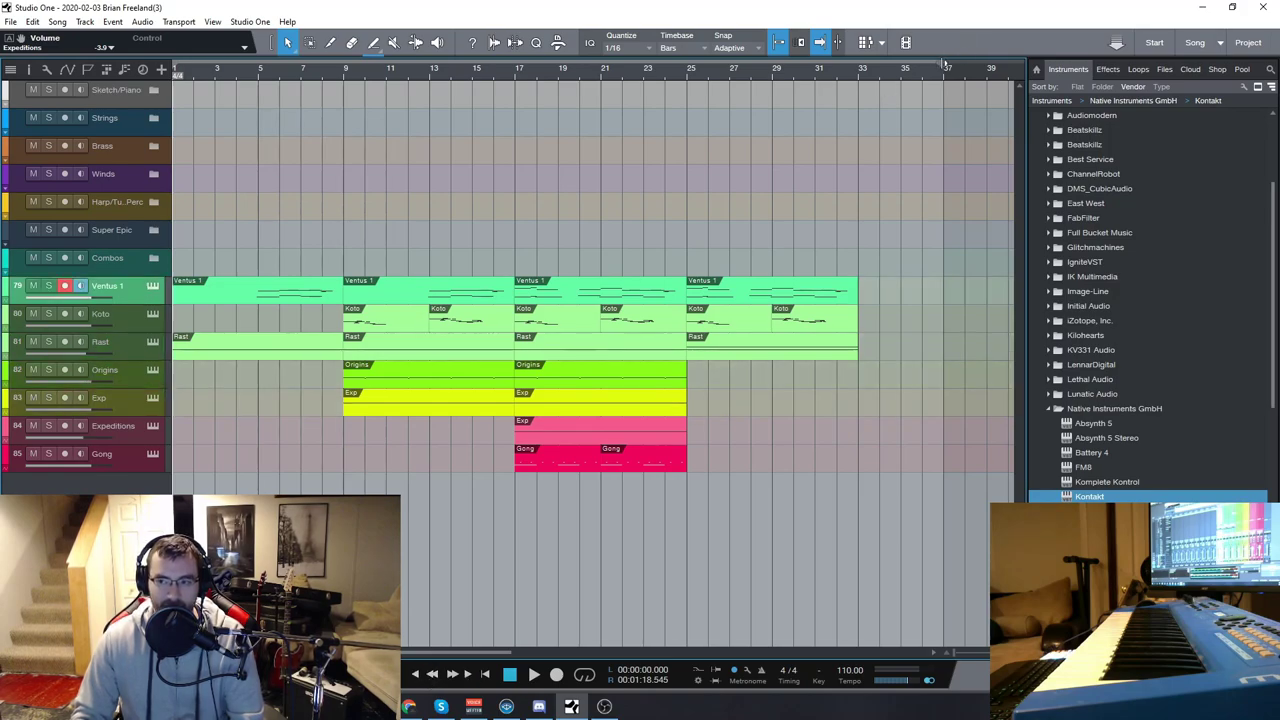
pyautogui.moveTo(945, 63); pyautogui.dragTo(862, 70)
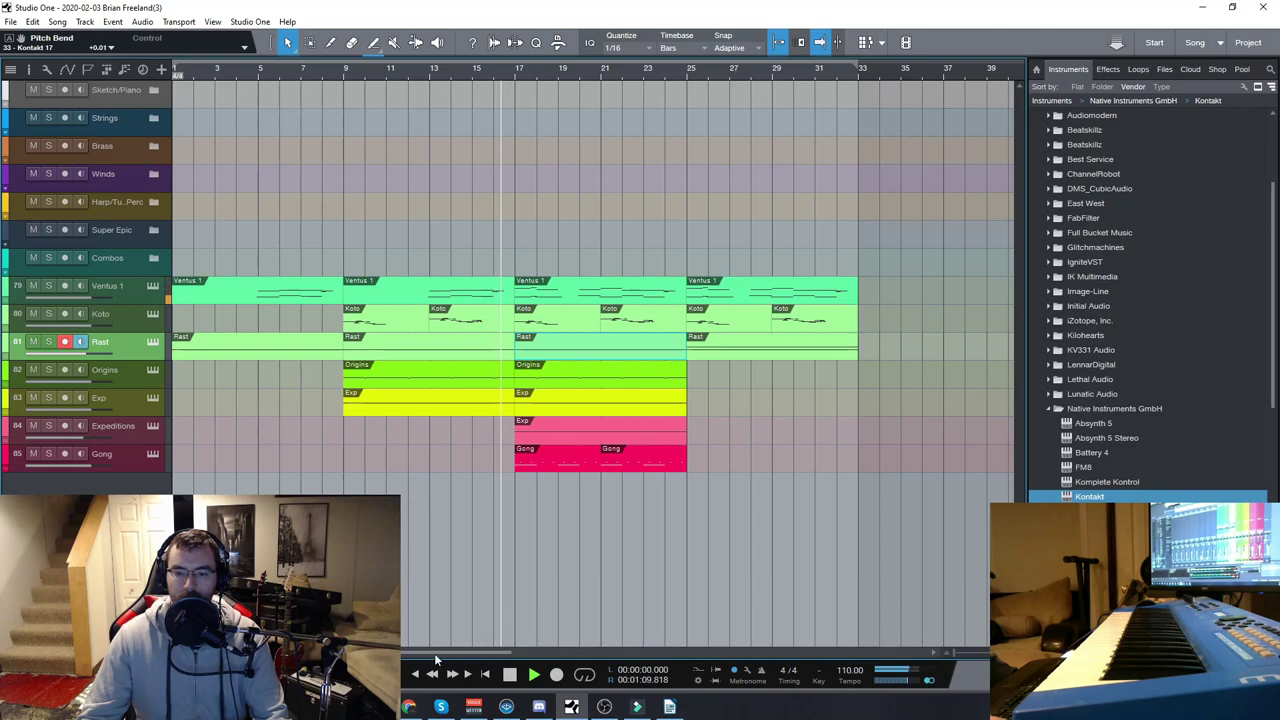
# - Examine the Koto track's notes in the note editor through bar 33 during playback, and close the editor and stop playback
pyautogui.doubleClick(572, 326)
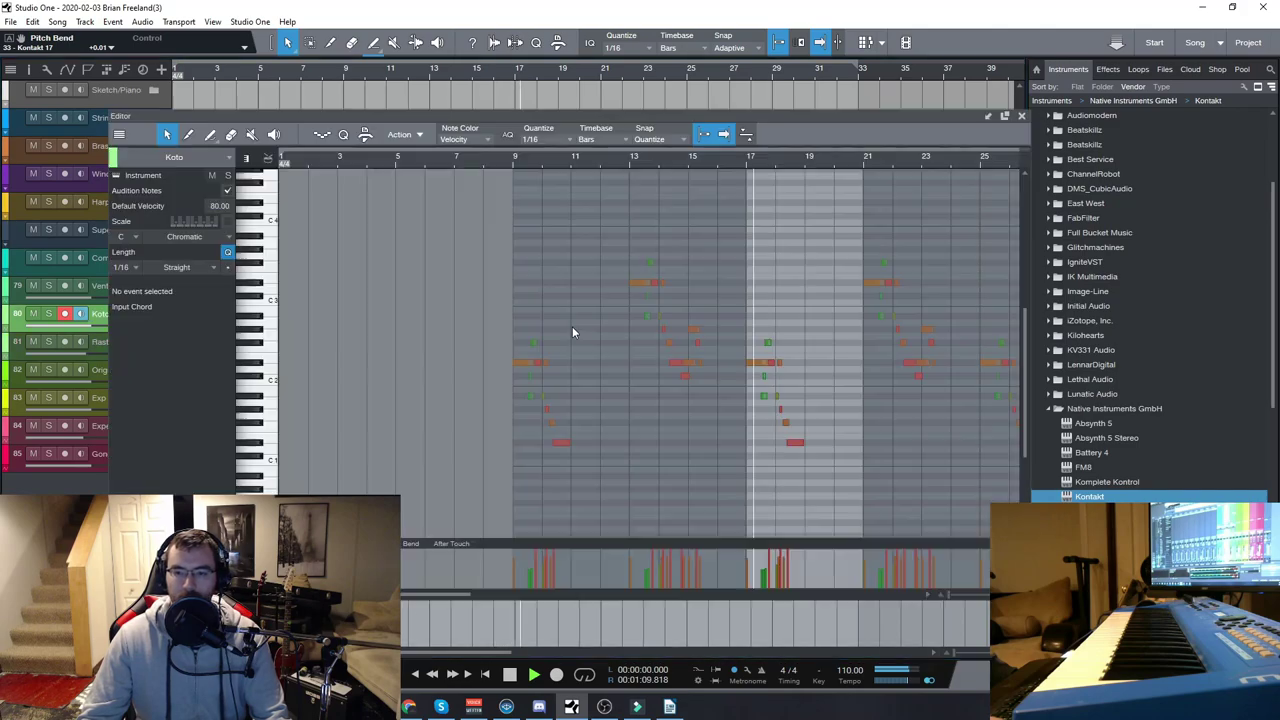
pyautogui.moveTo(450, 587); pyautogui.dragTo(517, 602)
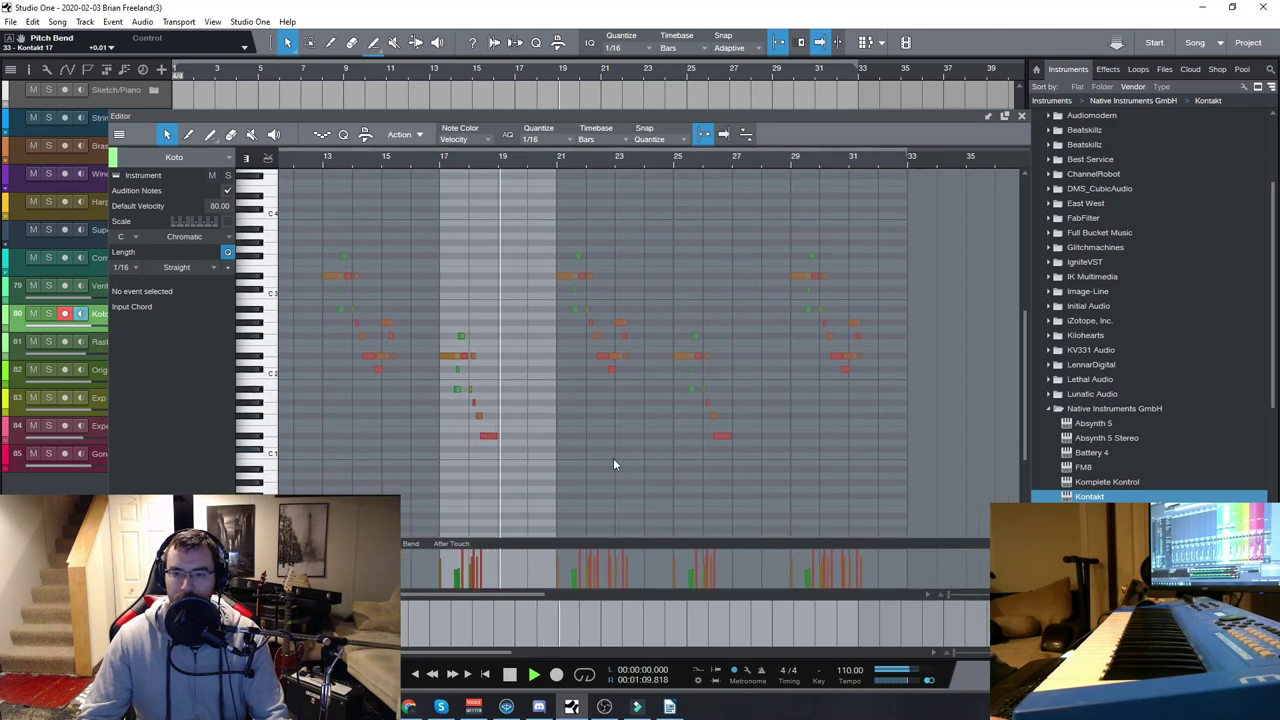
pyautogui.click(614, 445)
pyautogui.moveTo(486, 594); pyautogui.dragTo(515, 600)
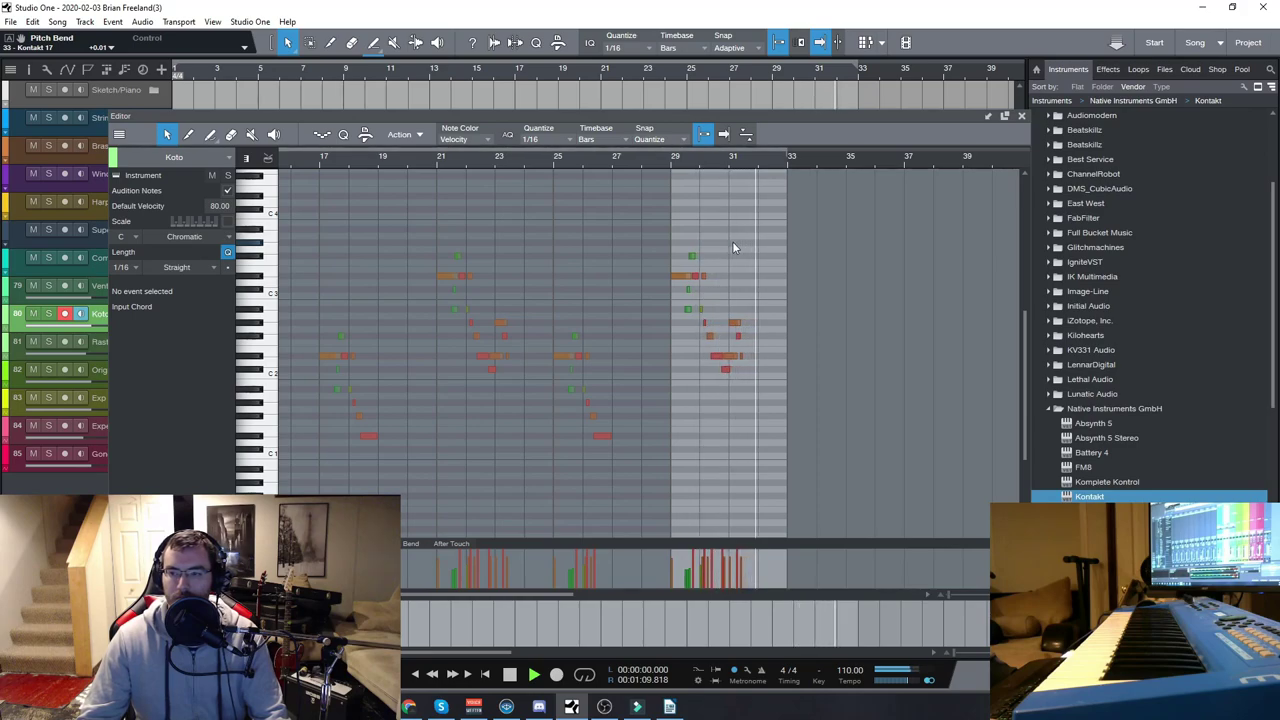
pyautogui.click(1021, 117)
pyautogui.press('space')
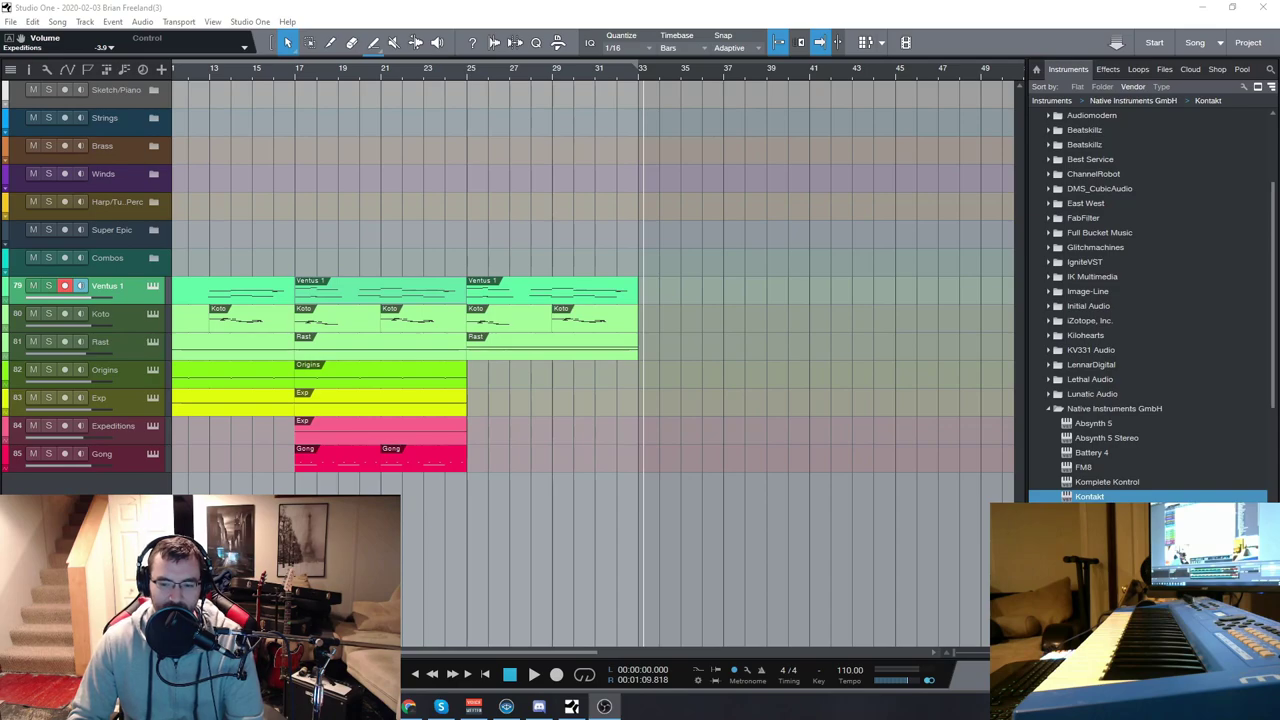
# - View the Kontakt instruments loaded on the Ventus 1 and Koto tracks, closing each instrument window
pyautogui.hscroll(-5, 670, 652)
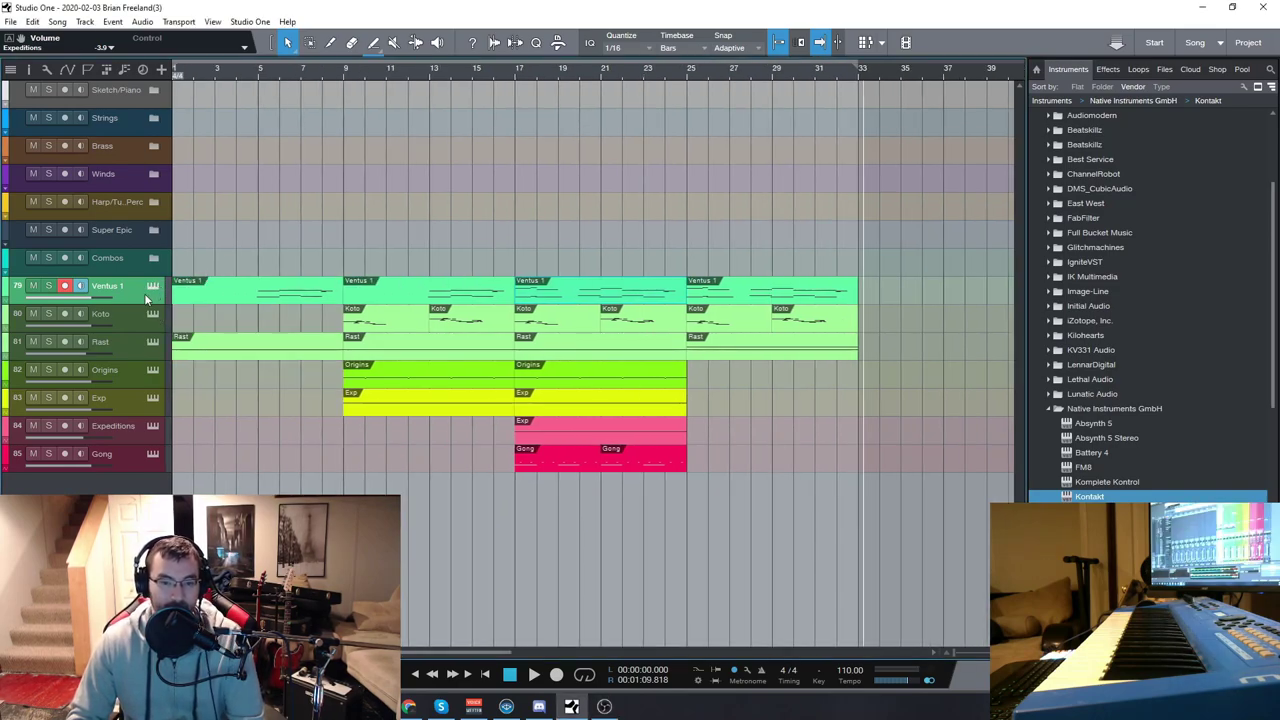
pyautogui.click(153, 287)
pyautogui.moveTo(679, 53); pyautogui.dragTo(614, 43)
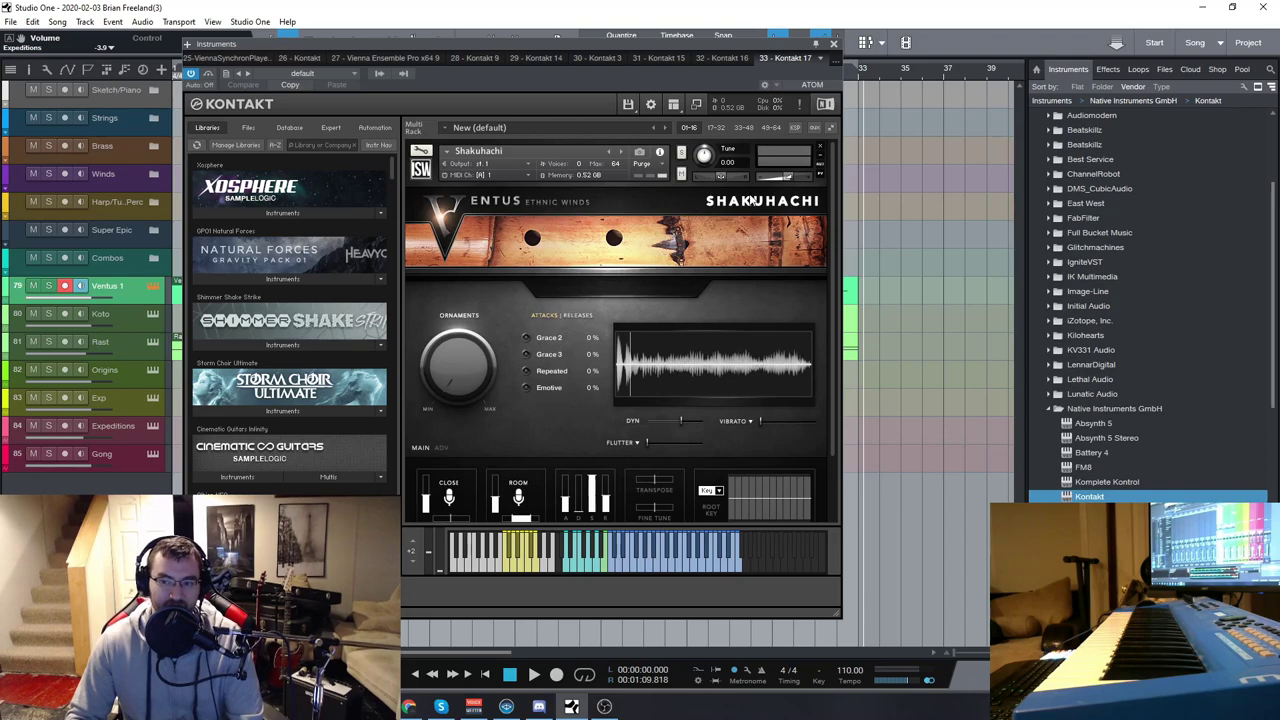
pyautogui.click(834, 45)
pyautogui.click(153, 313)
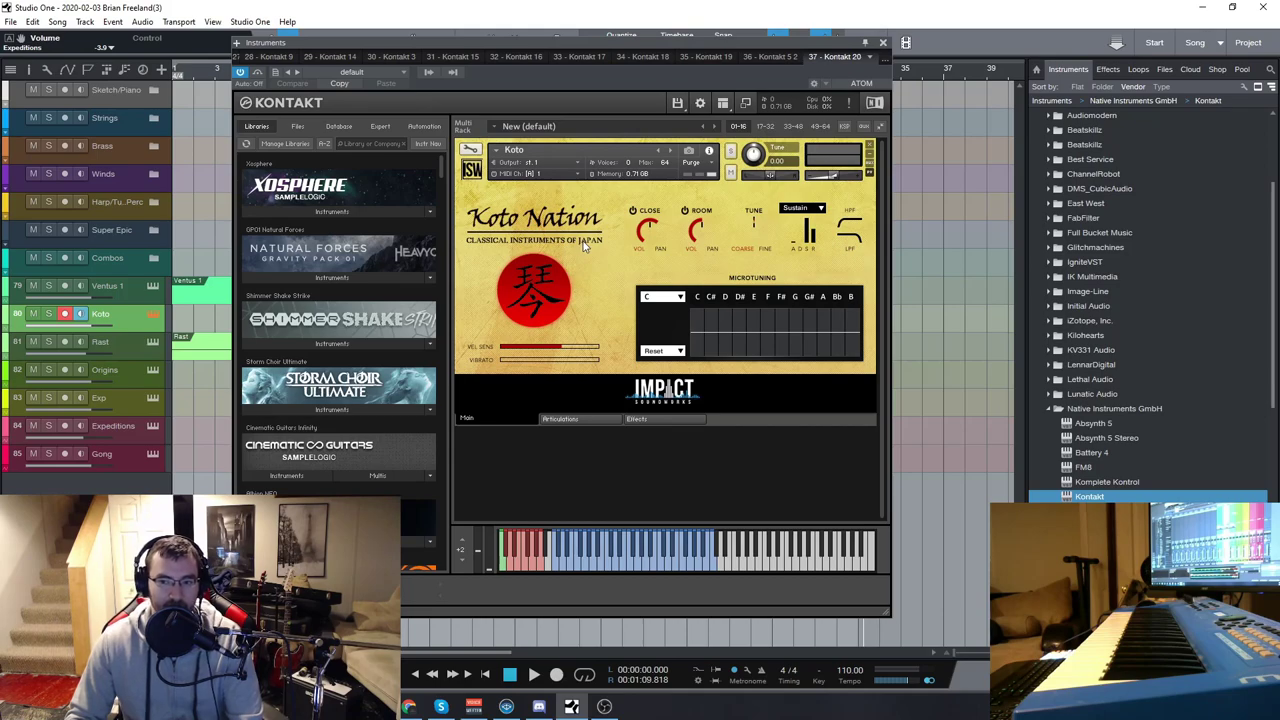
pyautogui.click(883, 44)
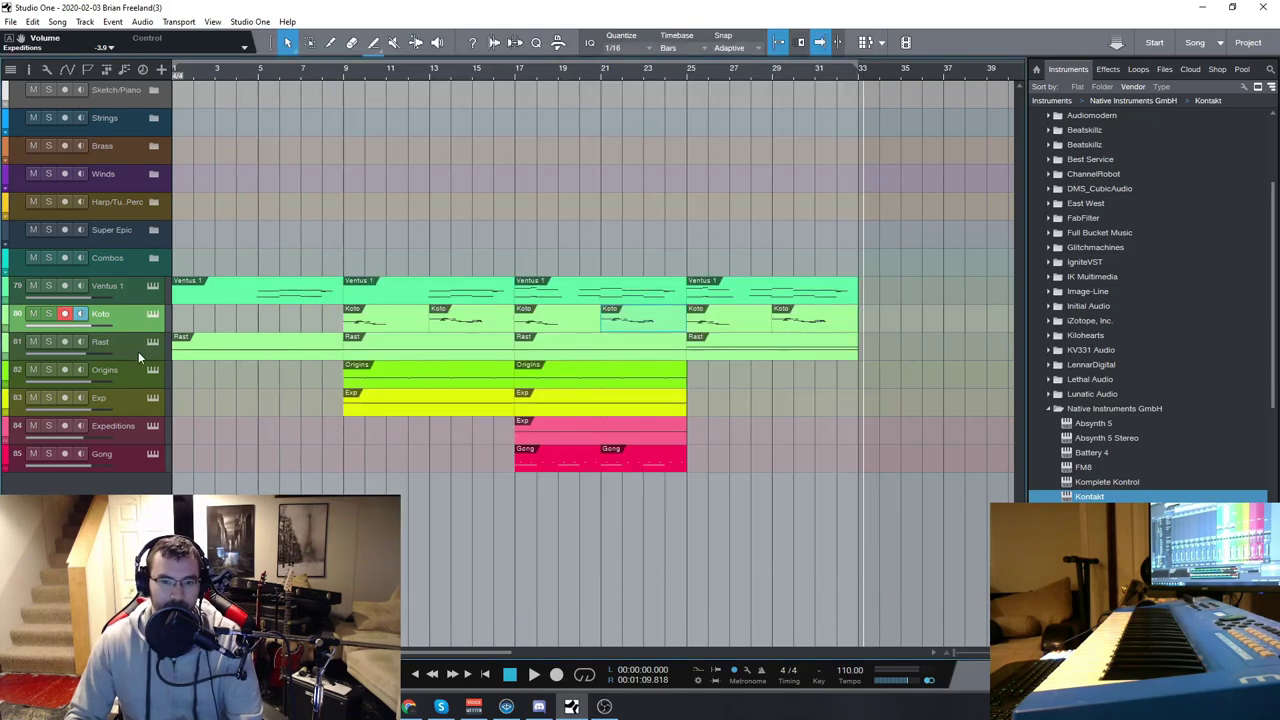
# - View the Kontakt instruments loaded on the Rast and Origins tracks, and close the instrument window
pyautogui.click(133, 352)
pyautogui.click(152, 342)
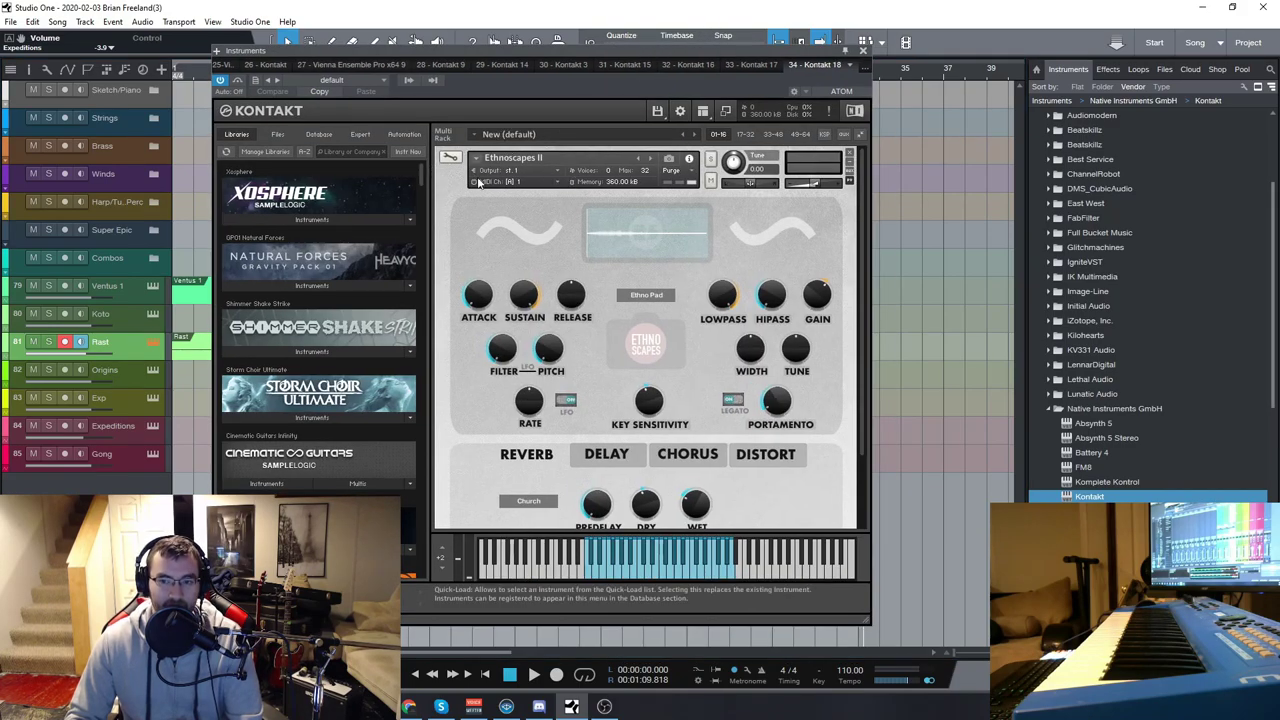
pyautogui.click(146, 368)
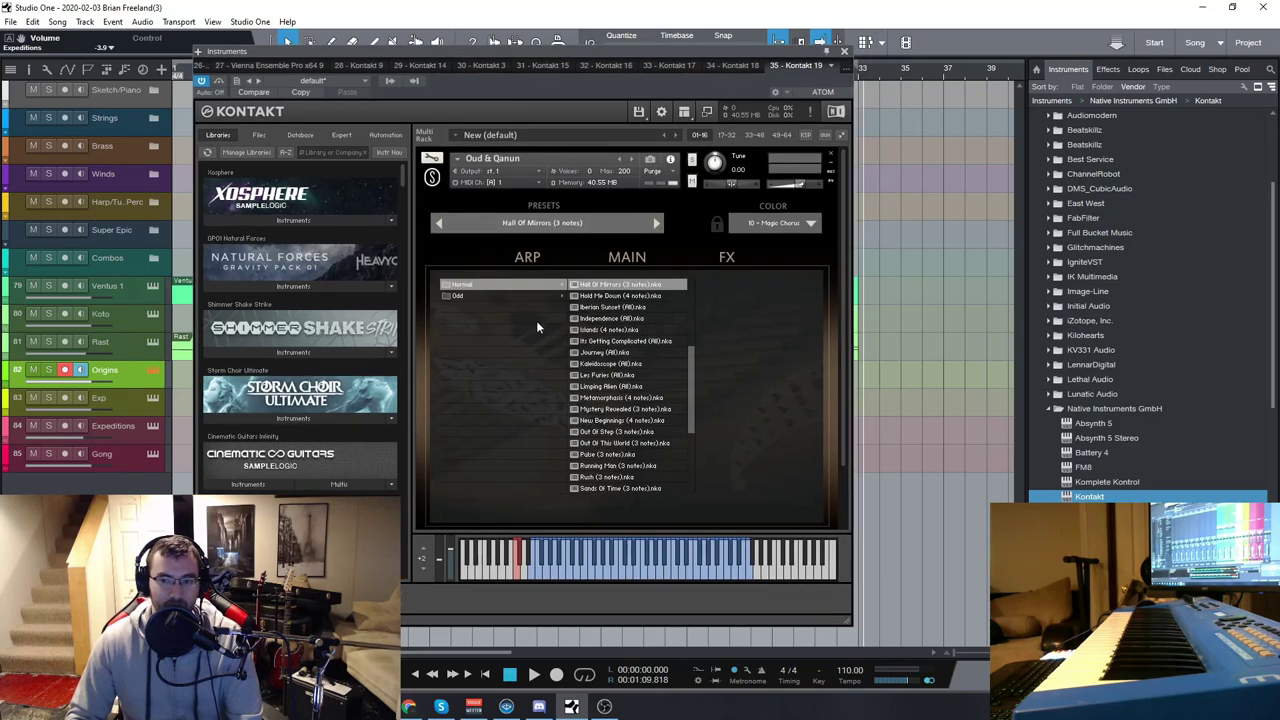
pyautogui.click(845, 52)
# - Look through the tags and results in the Exp track's Expeditions preset browser, and close the instrument
pyautogui.click(148, 403)
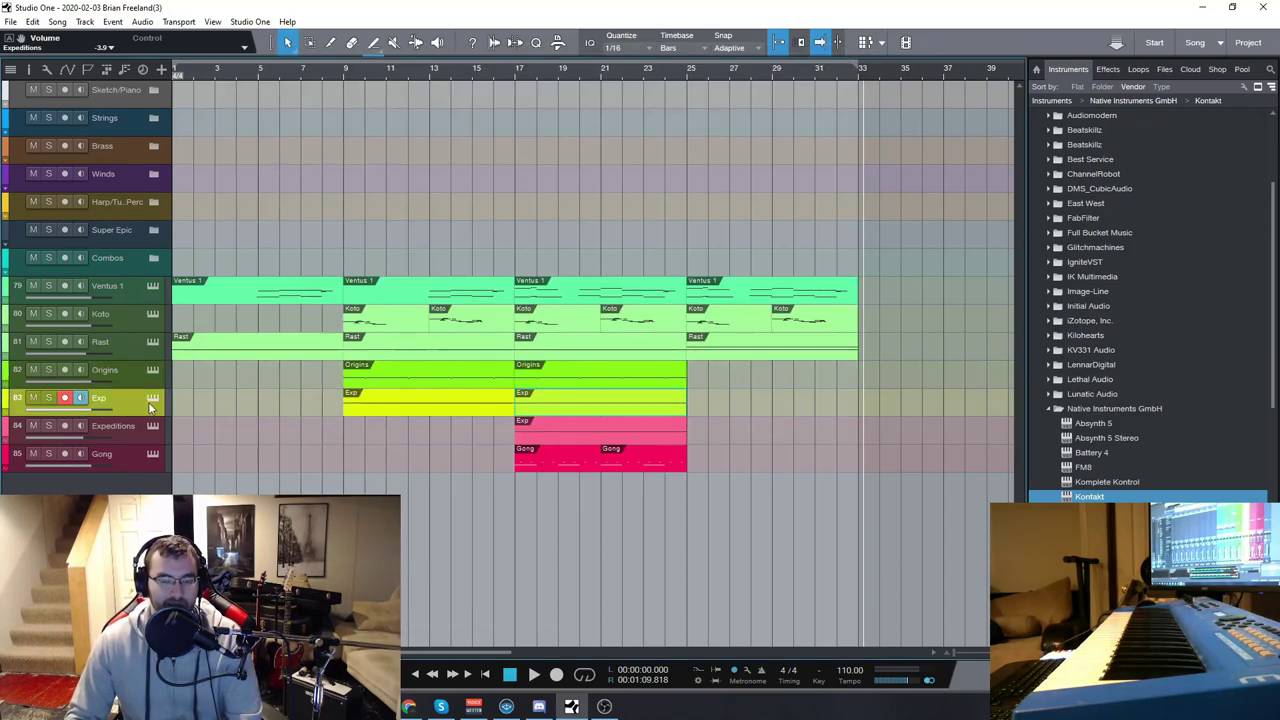
pyautogui.click(152, 399)
pyautogui.moveTo(566, 195); pyautogui.dragTo(599, 90)
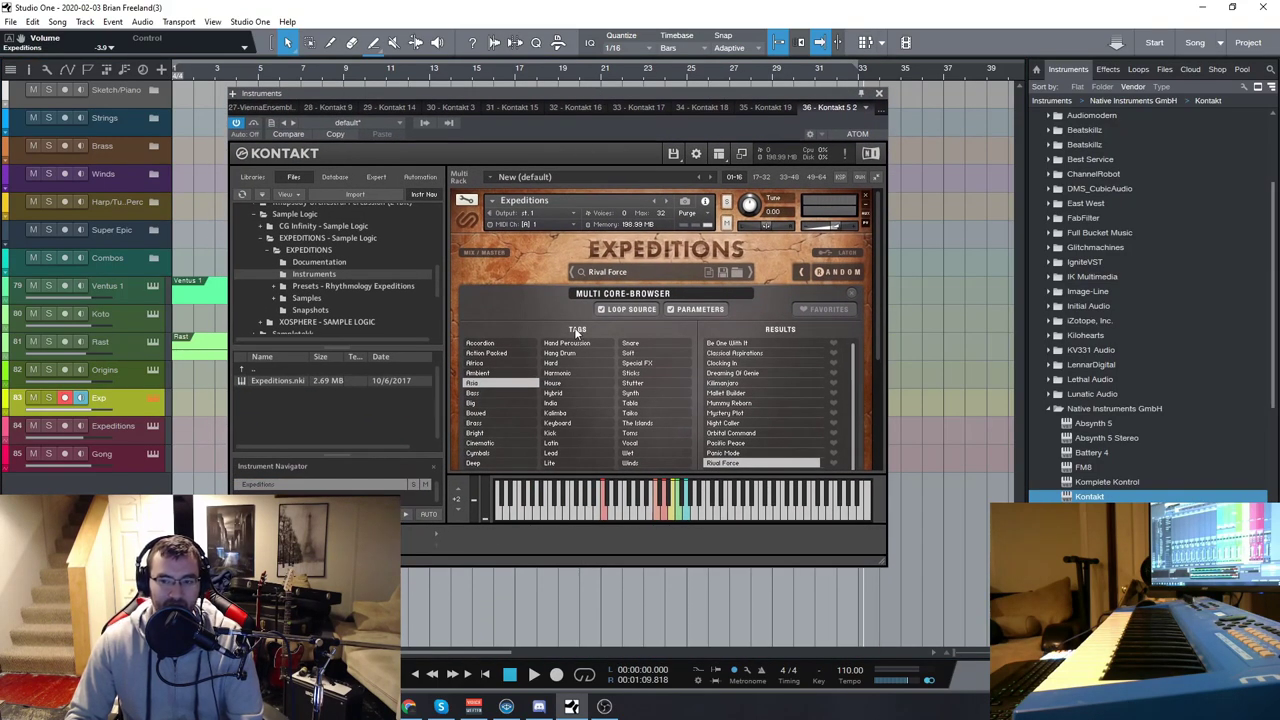
pyautogui.scroll(-3, 880, 286)
pyautogui.scroll(3, 880, 286)
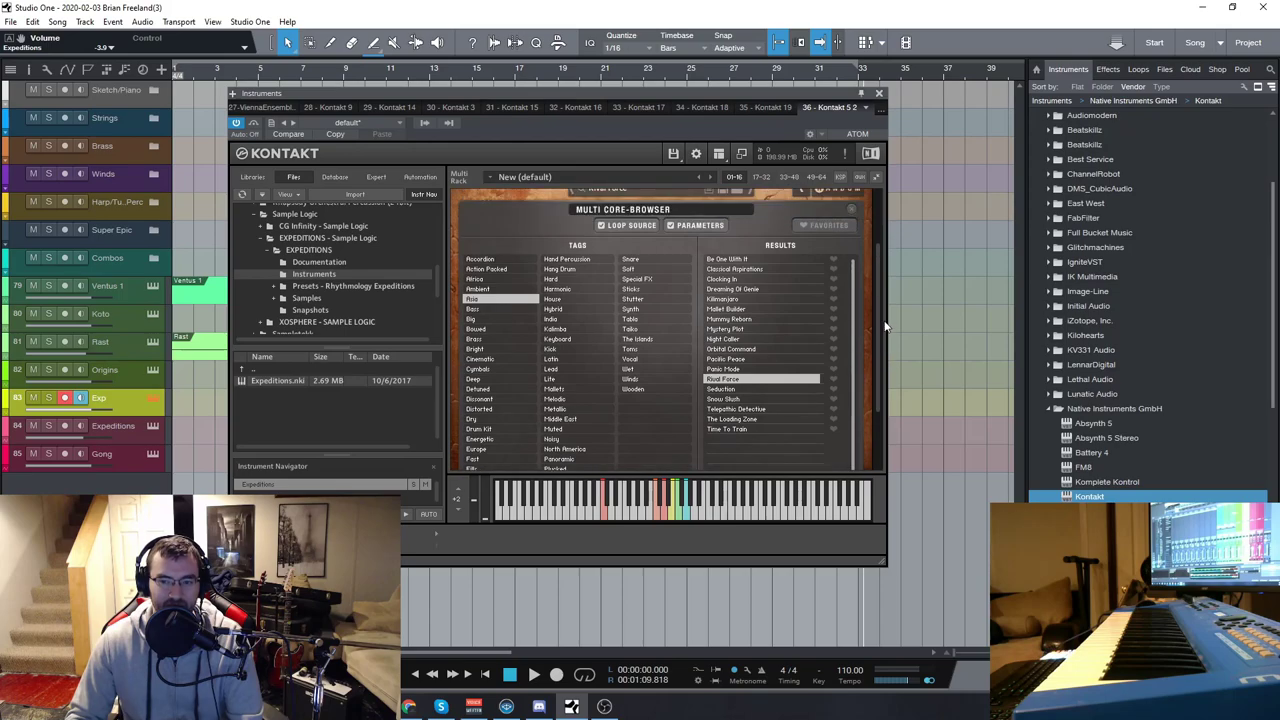
pyautogui.scroll(1, 823, 250)
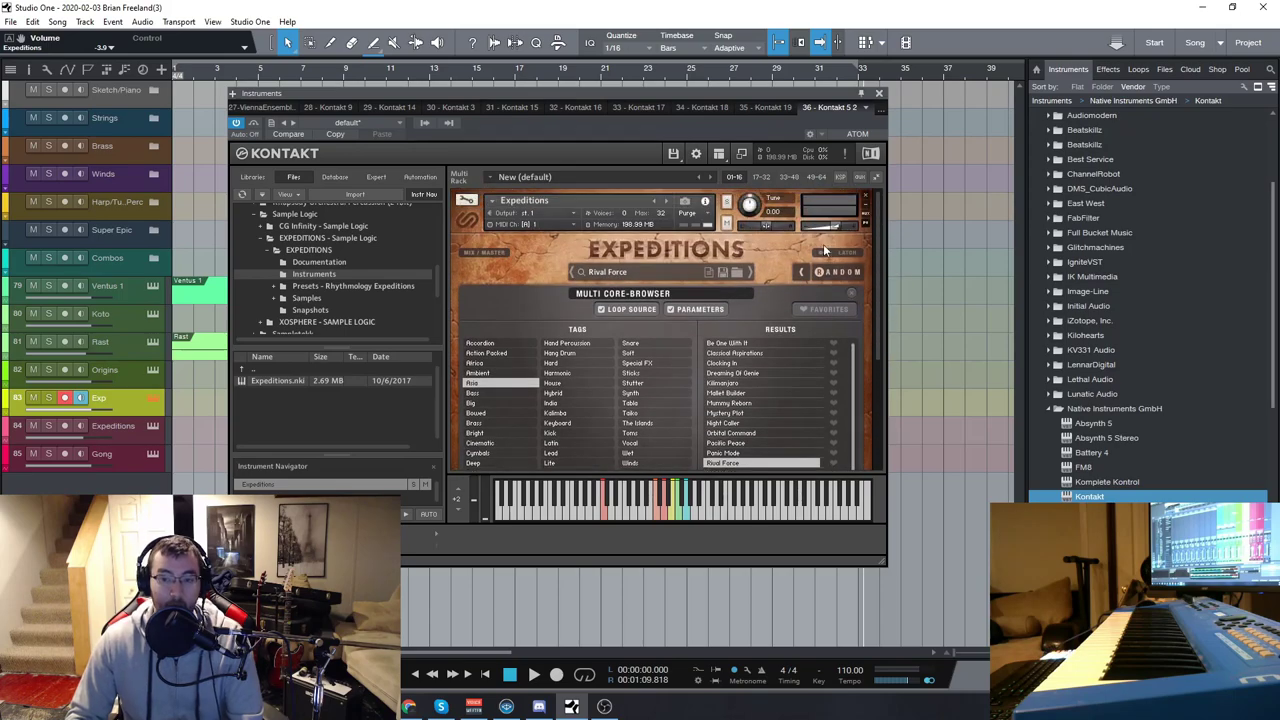
pyautogui.click(879, 94)
# - Open the Ventus 1 track's Shakuhachi instrument and solo the track
pyautogui.click(118, 298)
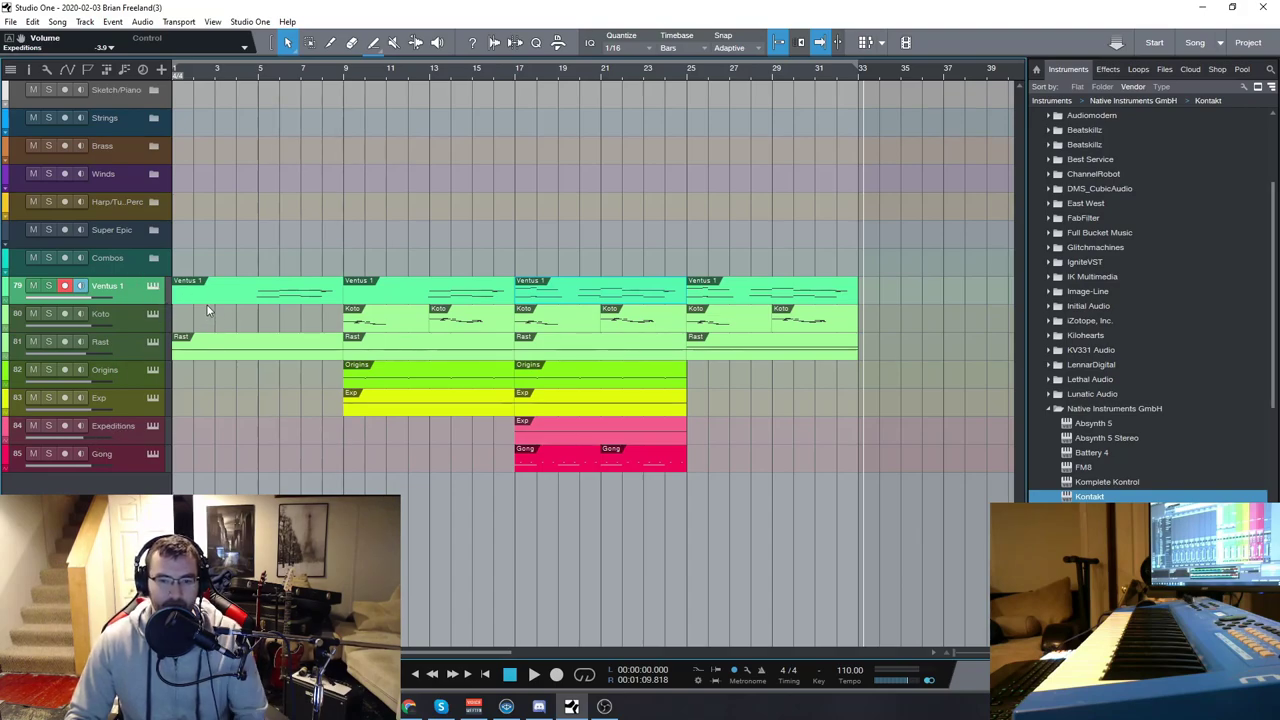
pyautogui.click(152, 286)
pyautogui.press('s')
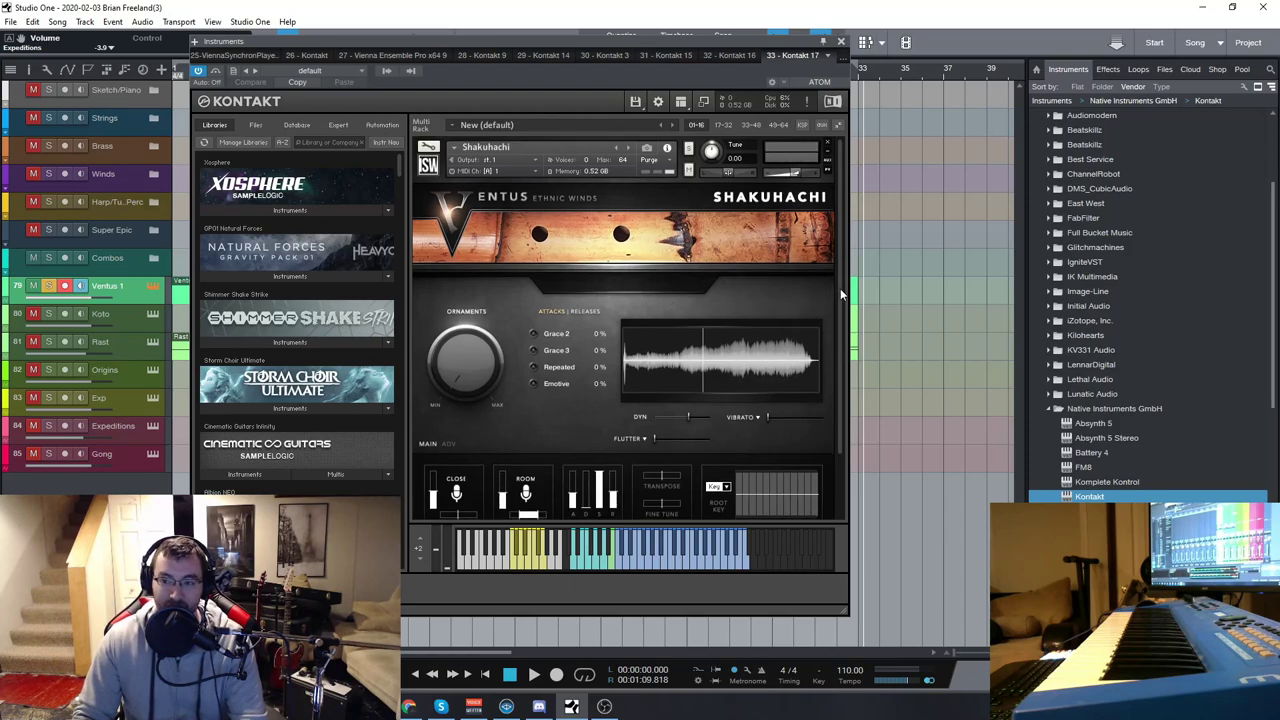
# - Raise the Shakuhachi's Ornaments amount, show its Releases list, and close the instrument window
pyautogui.scroll(-1, 840, 286)
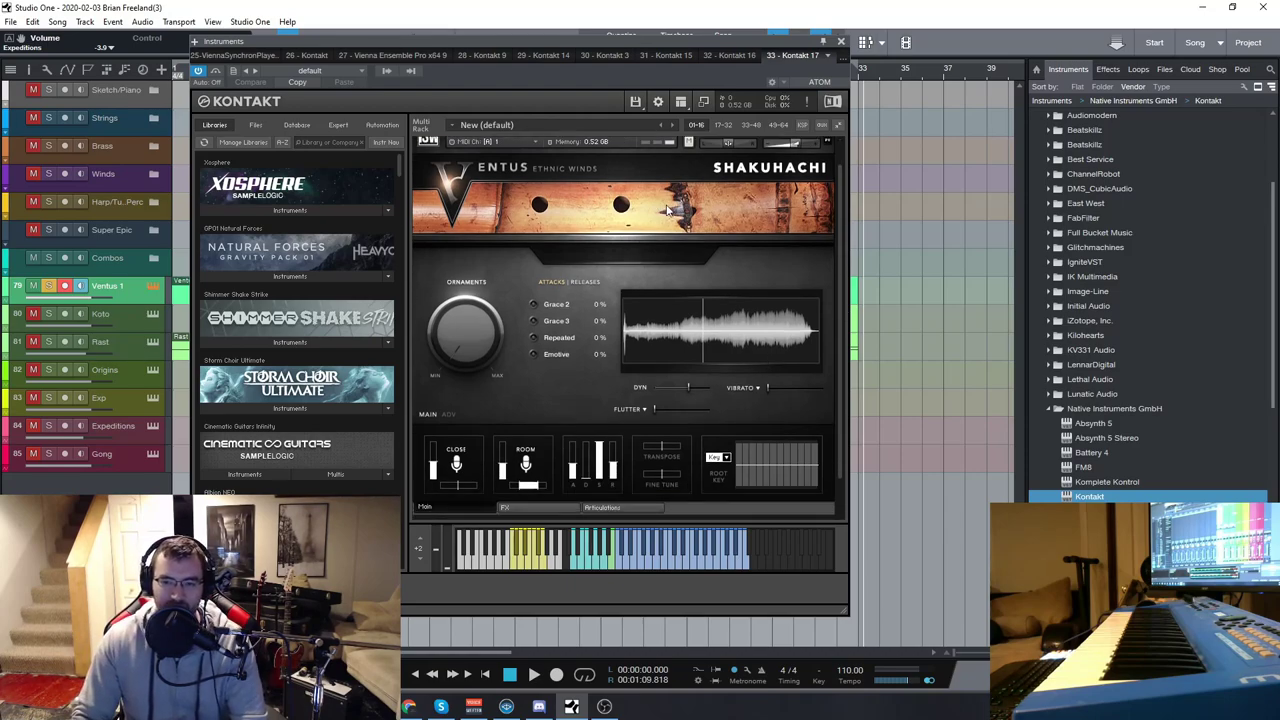
pyautogui.click(481, 348)
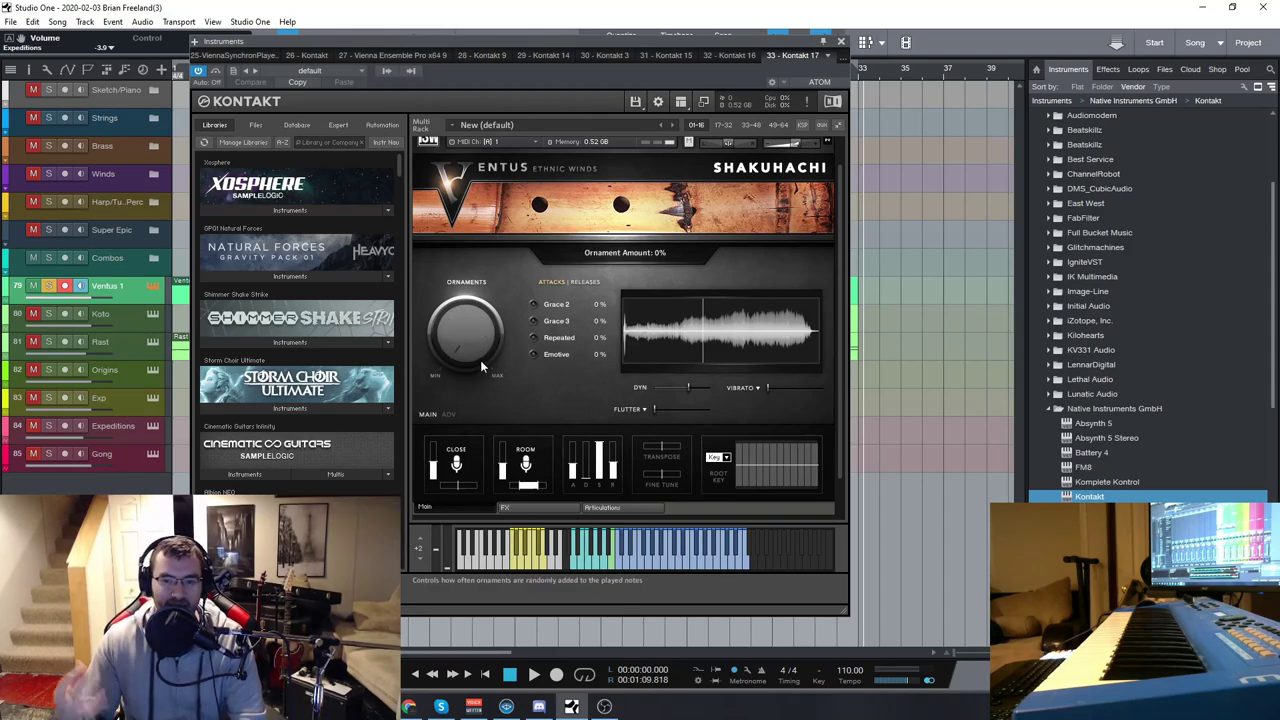
pyautogui.moveTo(577, 47); pyautogui.dragTo(569, 48)
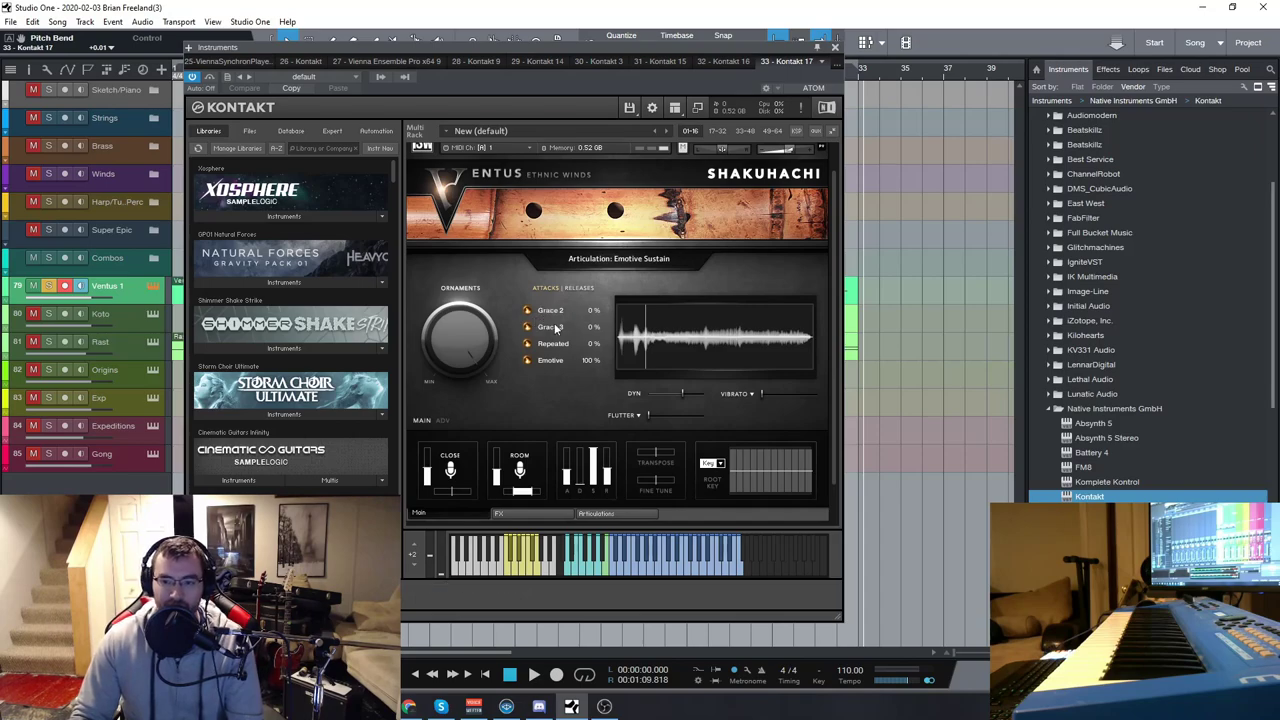
pyautogui.click(576, 289)
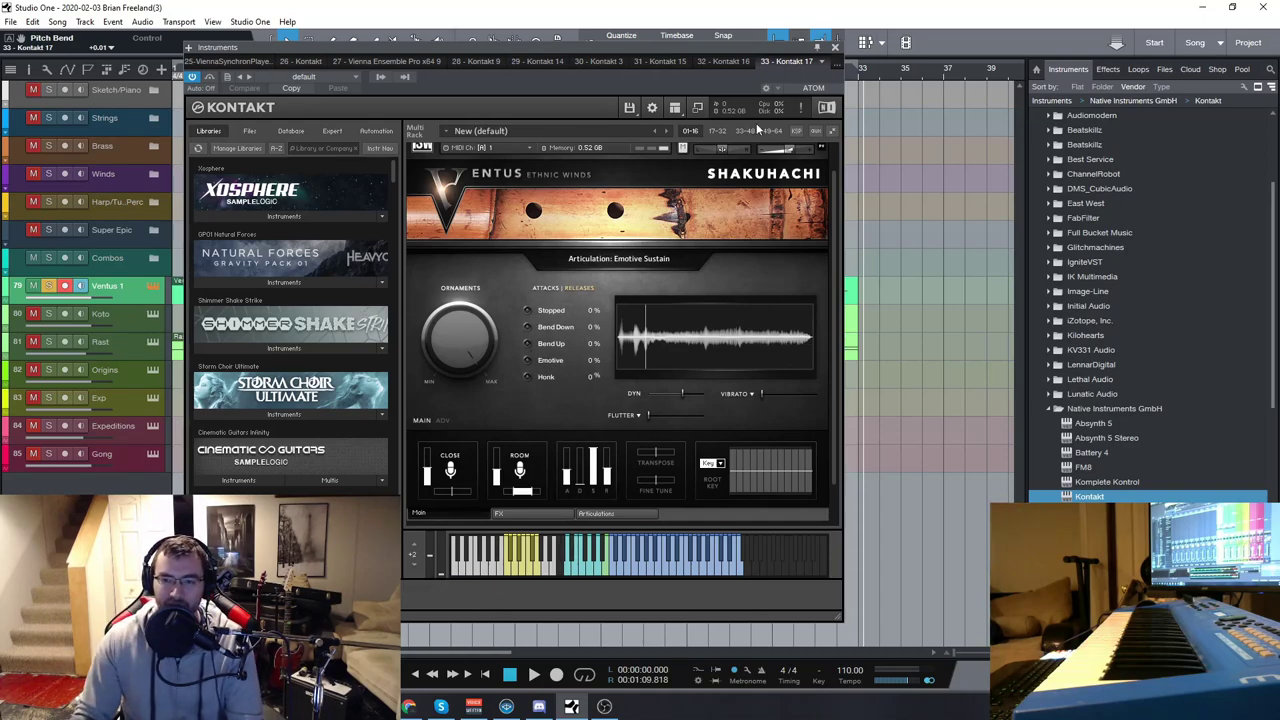
pyautogui.click(835, 48)
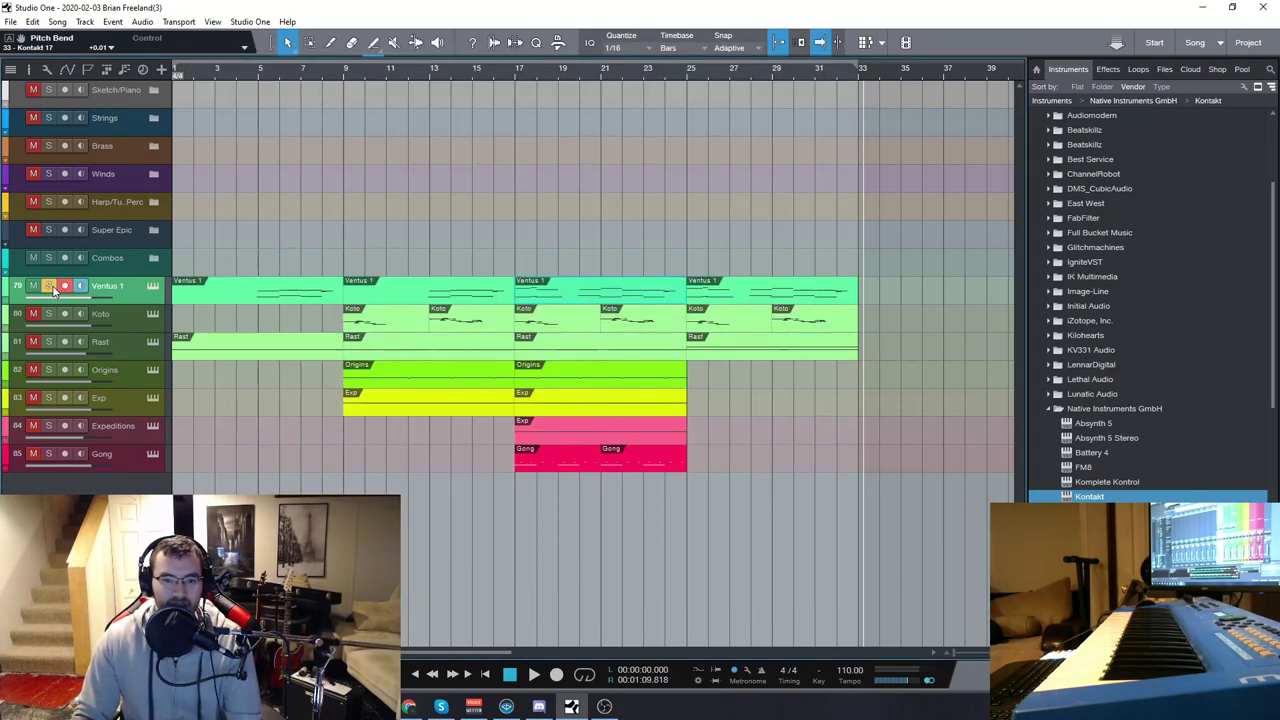
# - Open the first Ventus 1 clip in the note editor, play it back solo, and close the editor
pyautogui.doubleClick(299, 292)
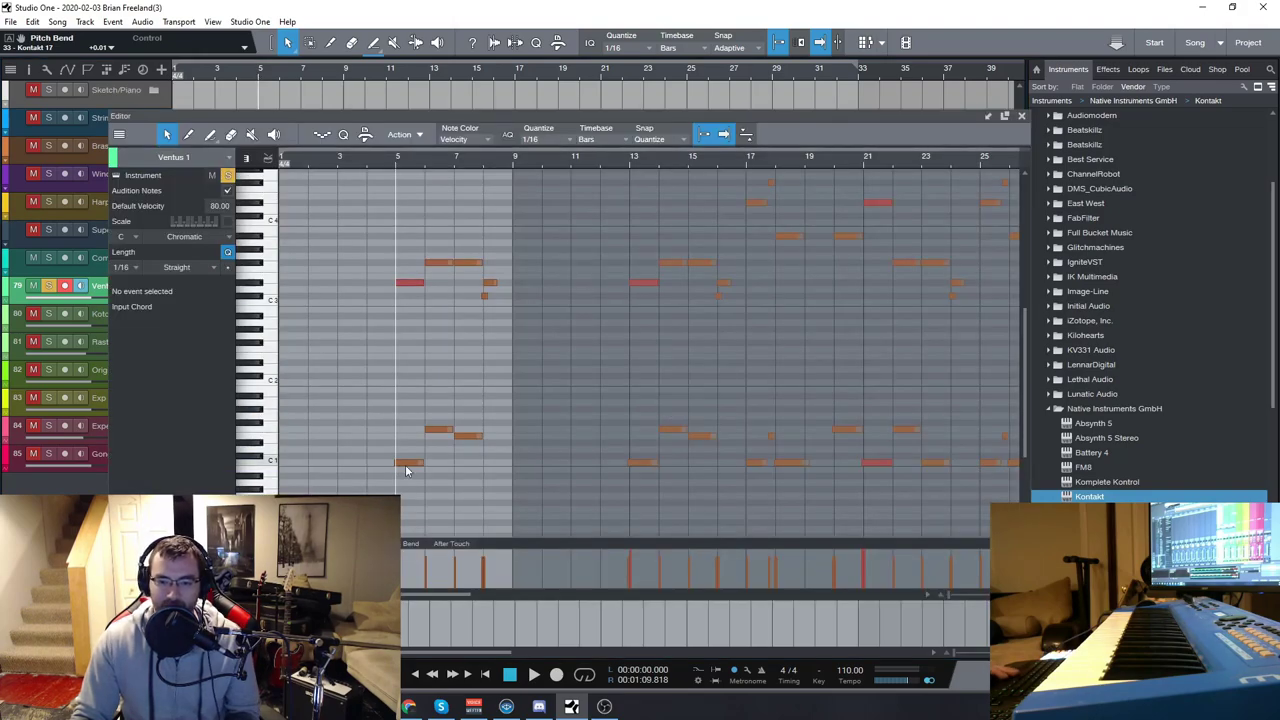
pyautogui.press('space')
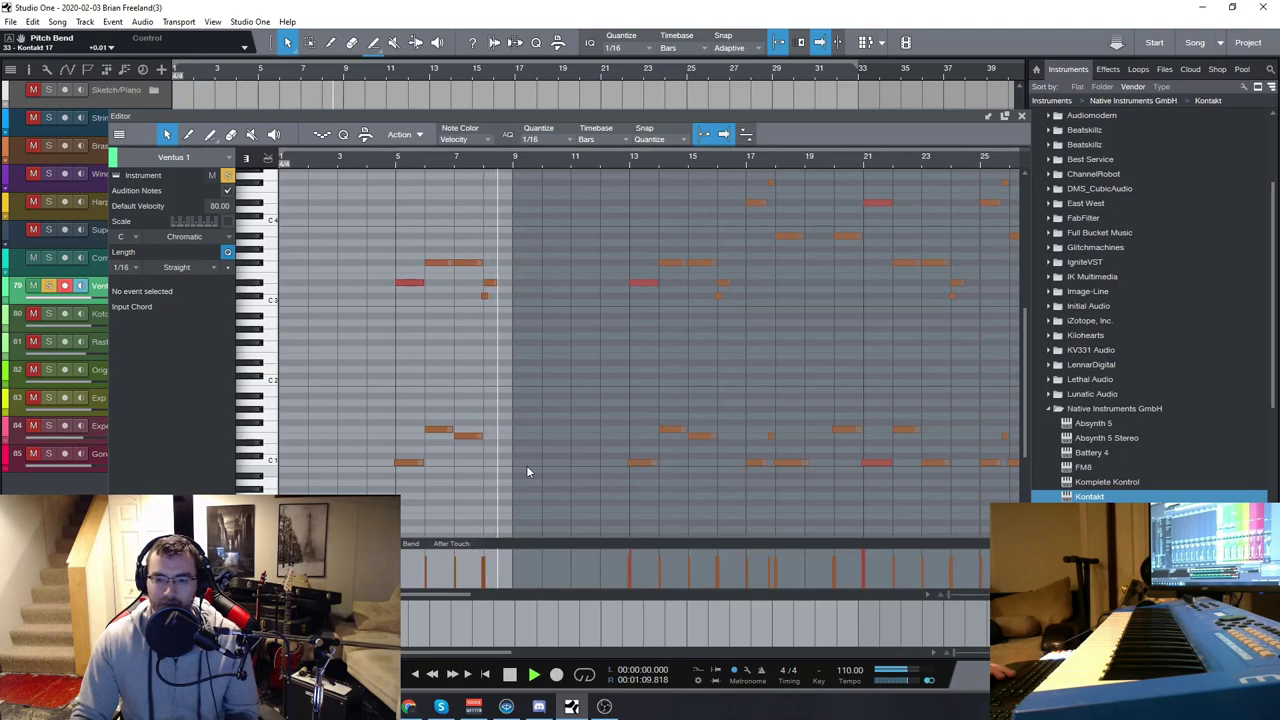
pyautogui.press('space')
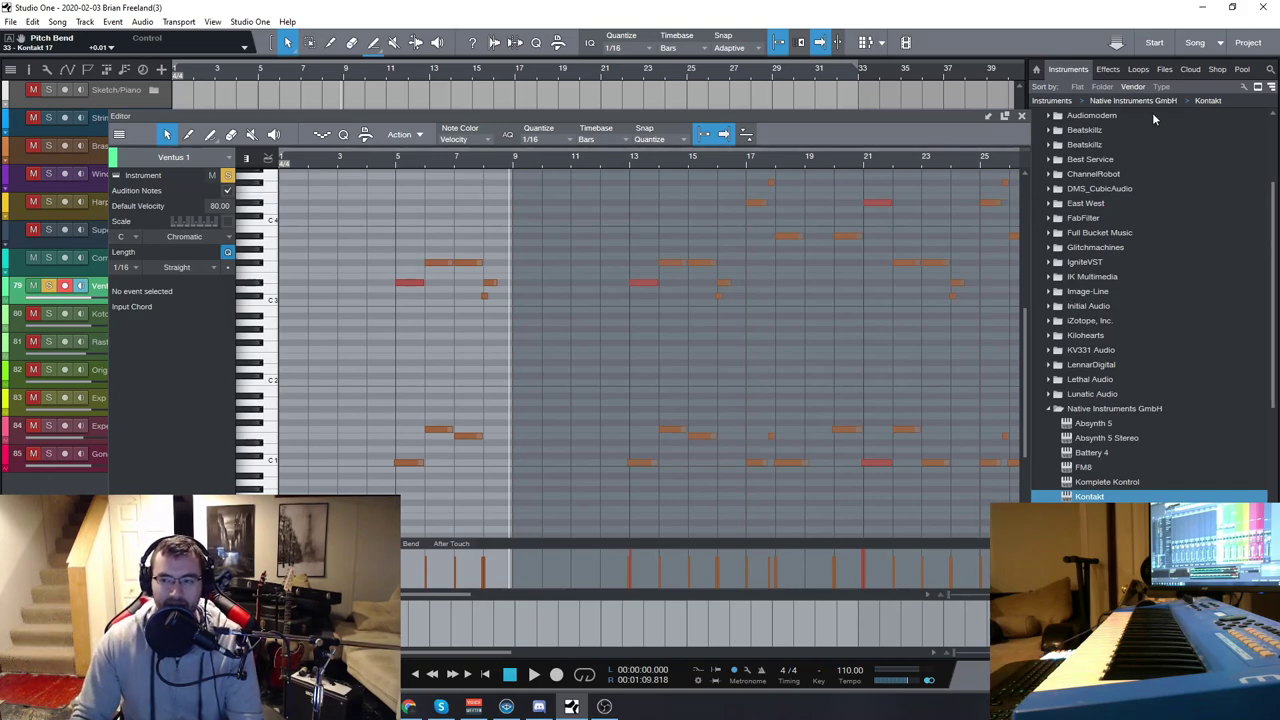
pyautogui.click(1022, 117)
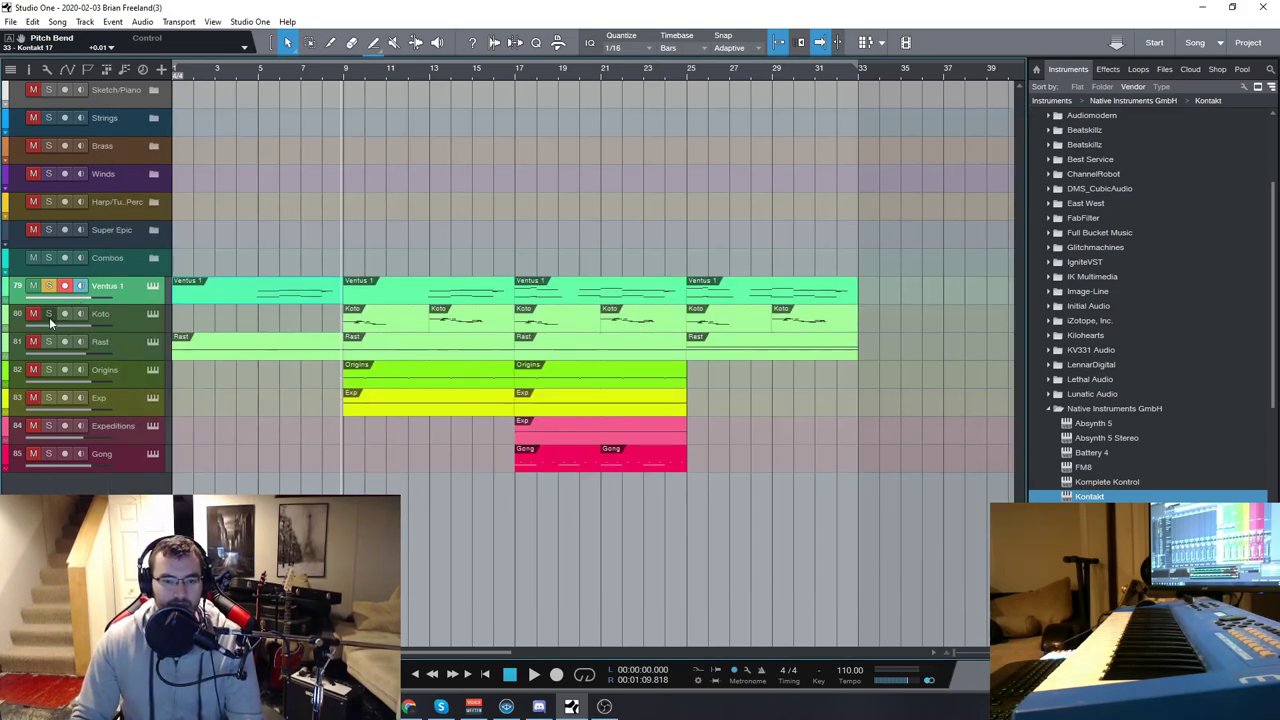
# - Solo the Koto track and open its Koto Nation instrument
pyautogui.click(106, 323)
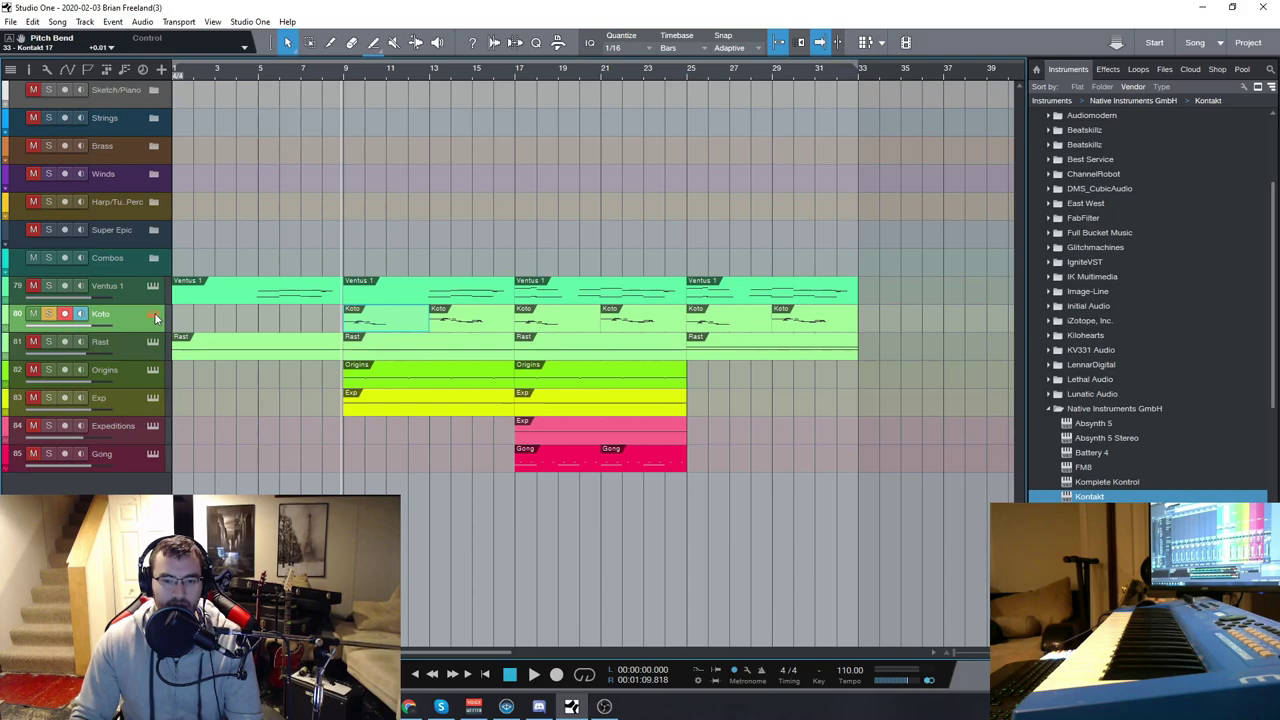
pyautogui.click(152, 314)
pyautogui.moveTo(605, 41); pyautogui.dragTo(590, 43)
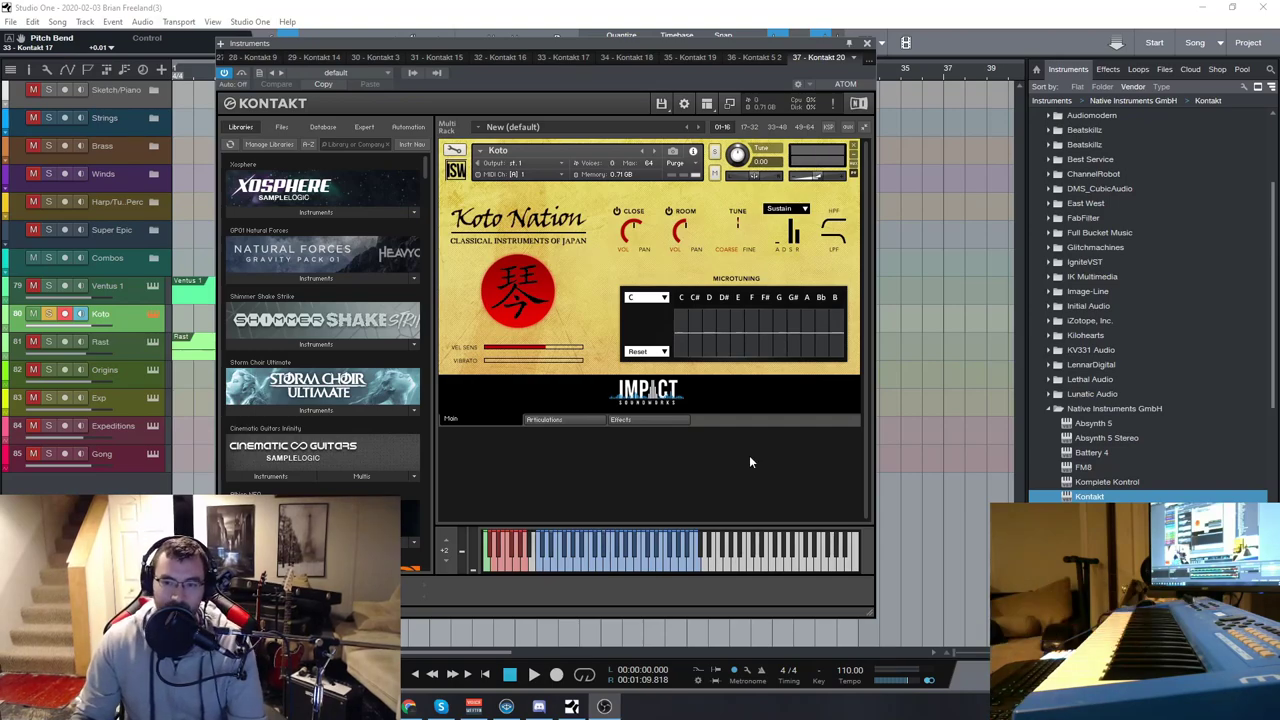
# - Show Kontakt's Quick-Load browser and browse Impact Soundworks to the FX folder of the Koto Nation instruments
pyautogui.click(731, 104)
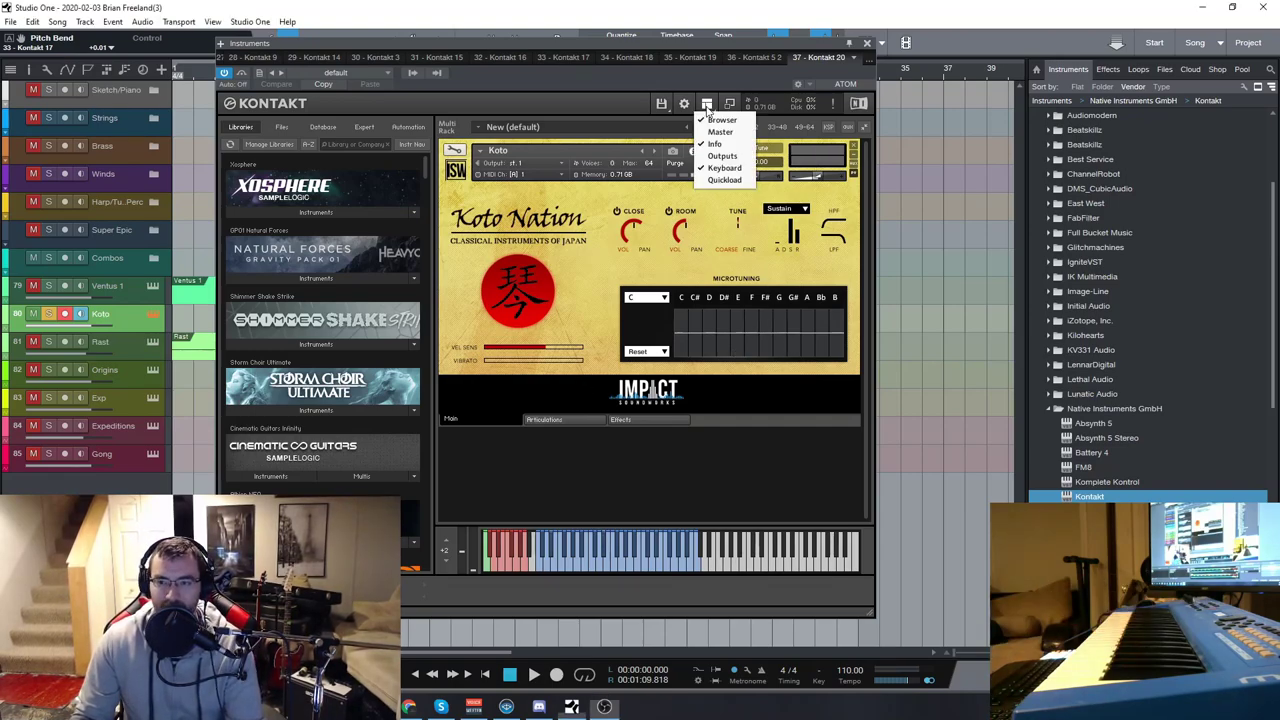
pyautogui.click(718, 182)
pyautogui.scroll(-2, 488, 421)
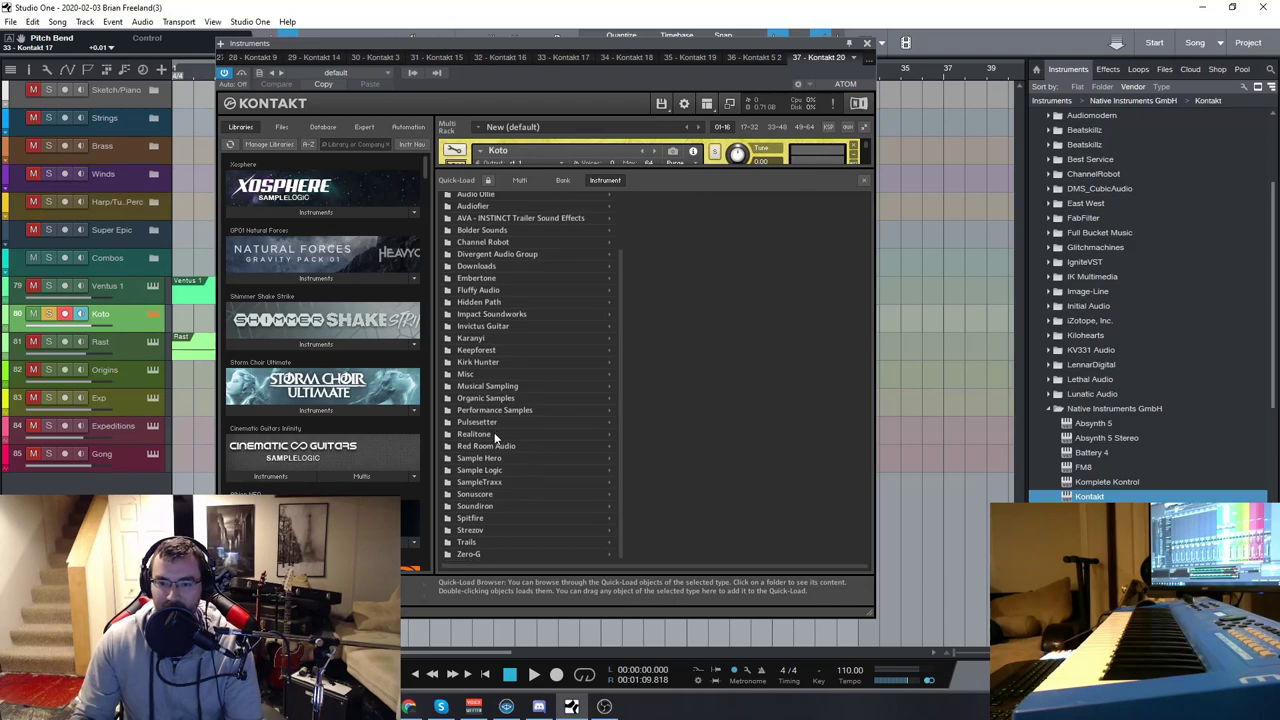
pyautogui.click(507, 314)
pyautogui.click(678, 209)
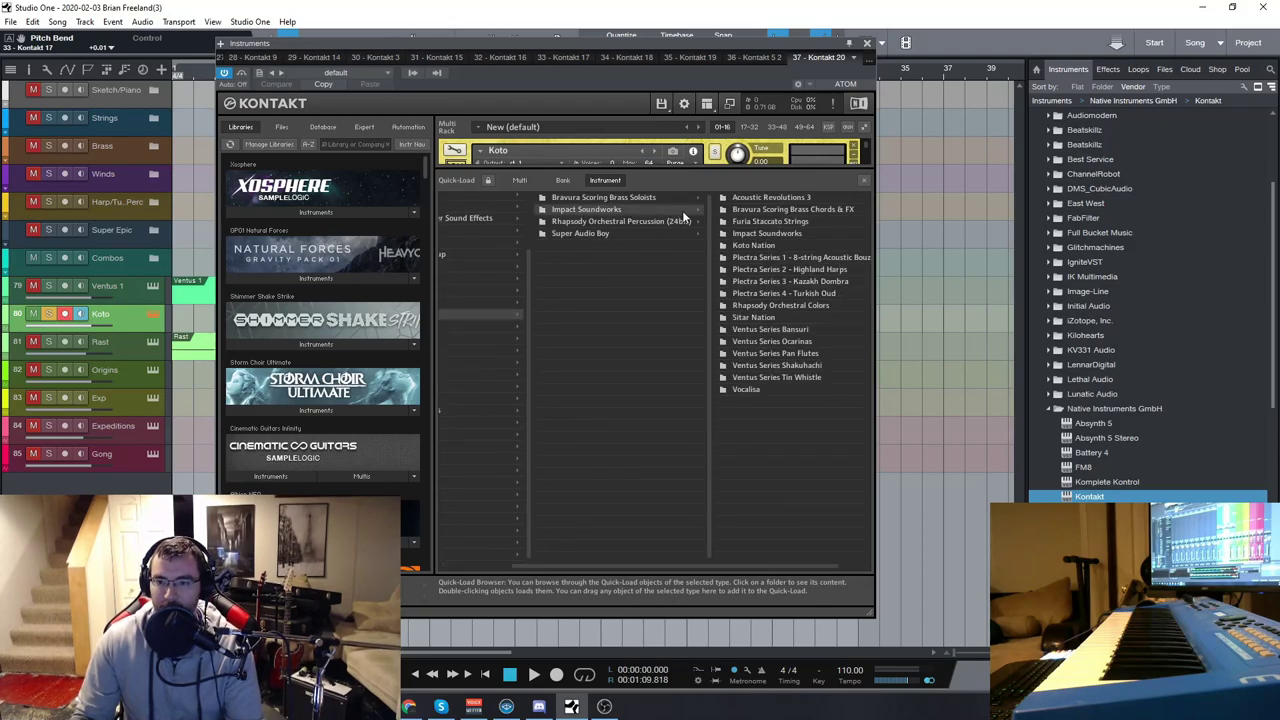
pyautogui.click(725, 245)
pyautogui.click(798, 197)
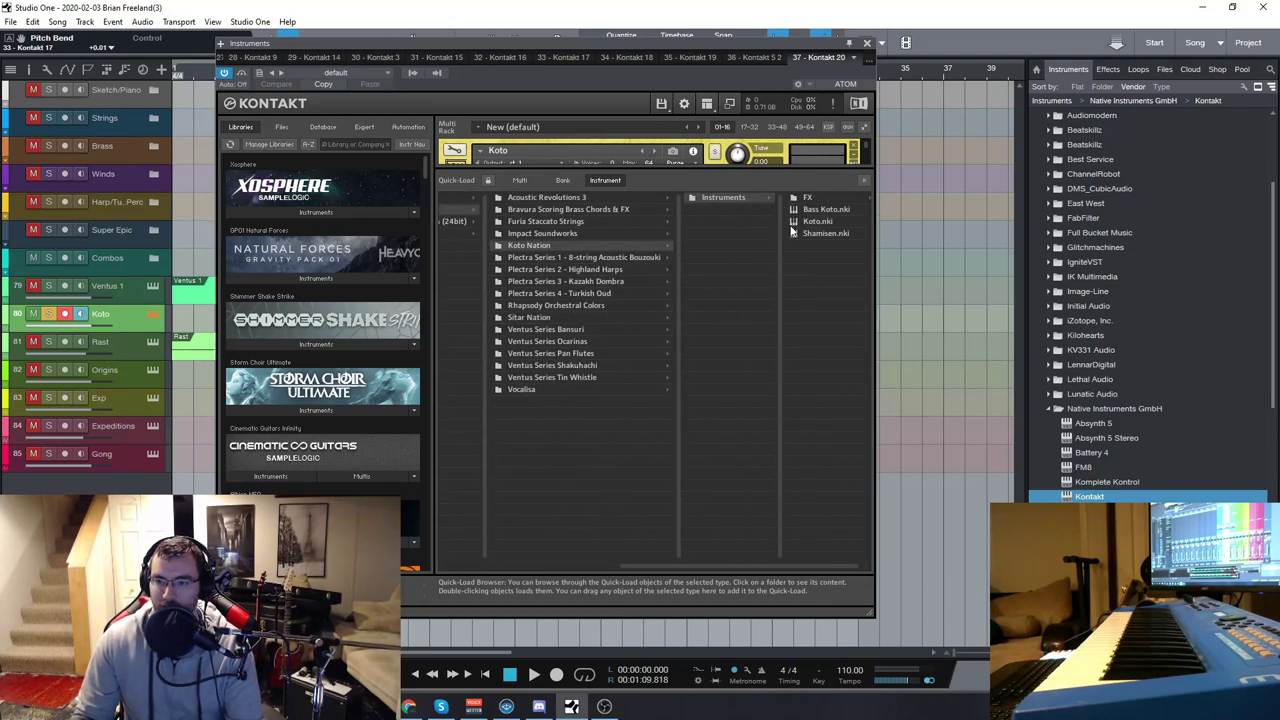
pyautogui.click(796, 198)
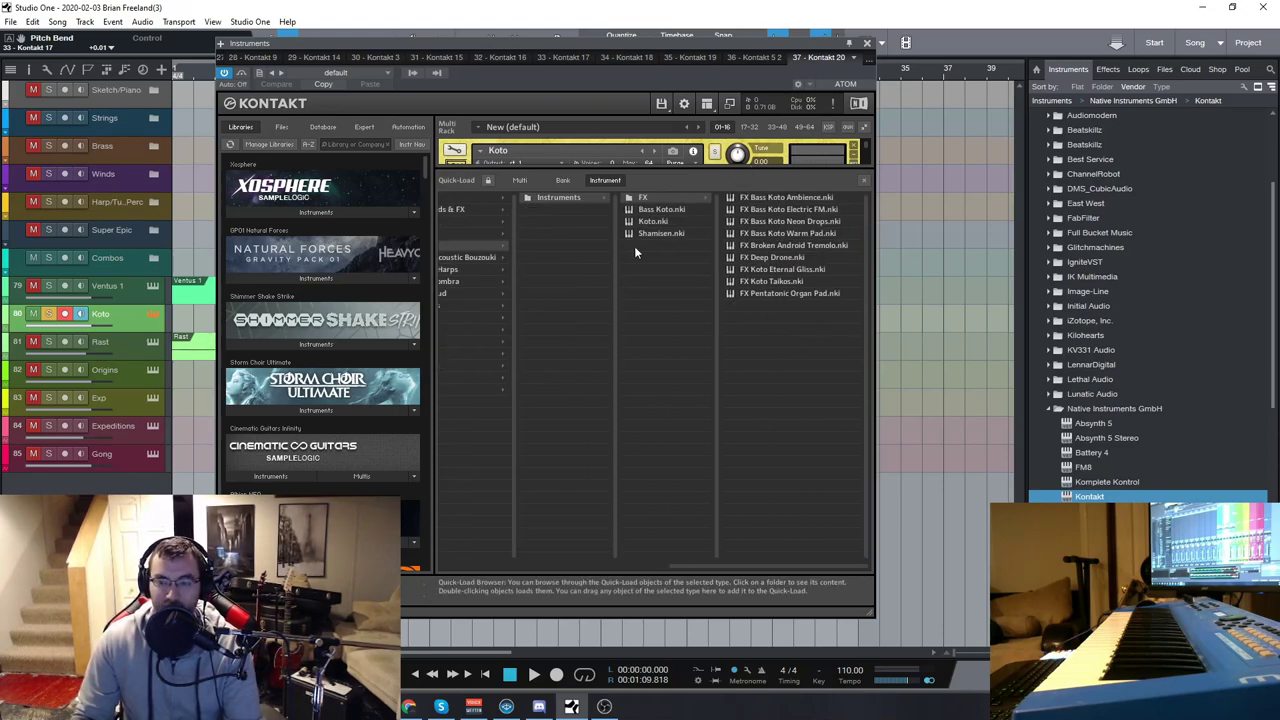
# - Close Koto's Quick-Load browser and instrument window, and play back the soloed Koto part
pyautogui.click(865, 181)
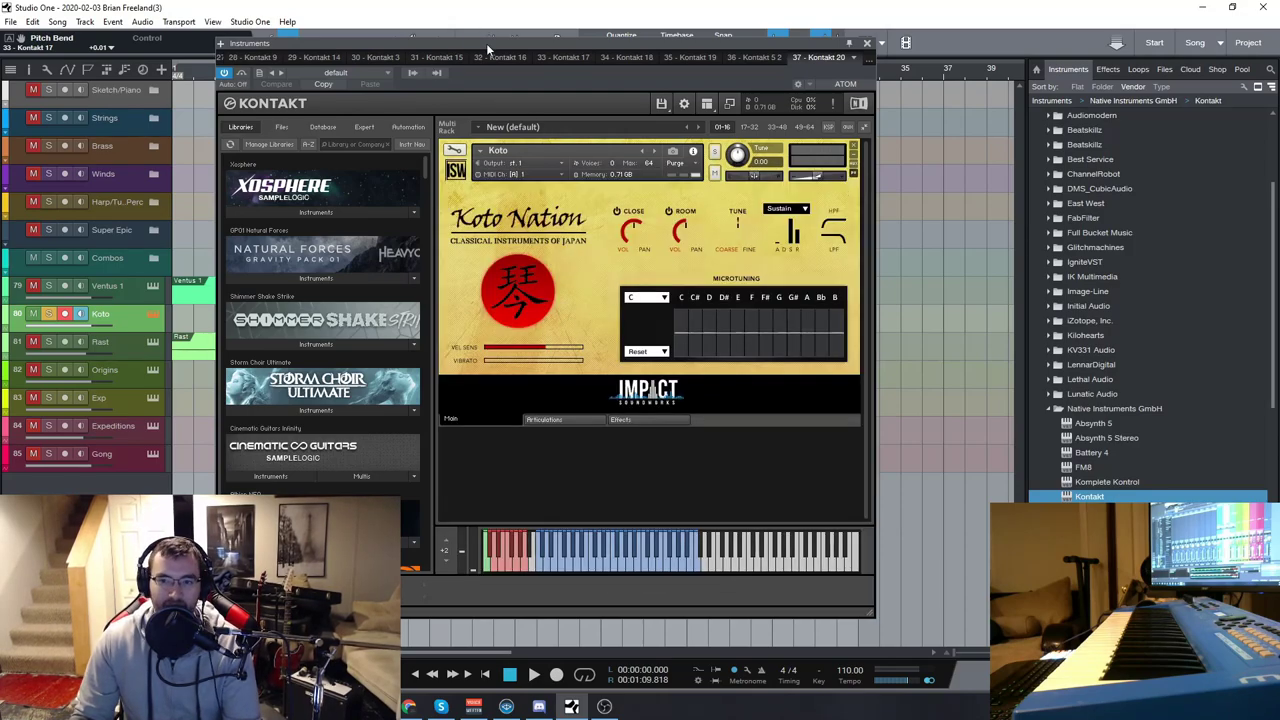
pyautogui.moveTo(486, 43); pyautogui.dragTo(495, 46)
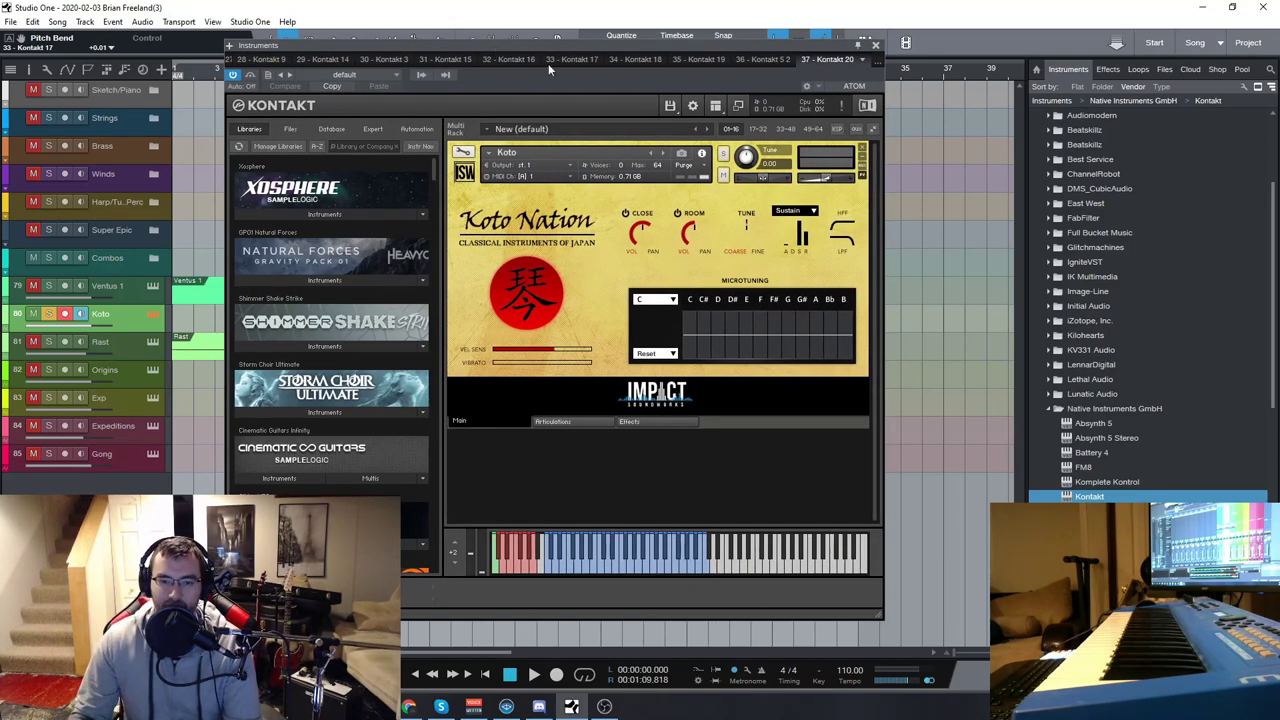
pyautogui.click(877, 46)
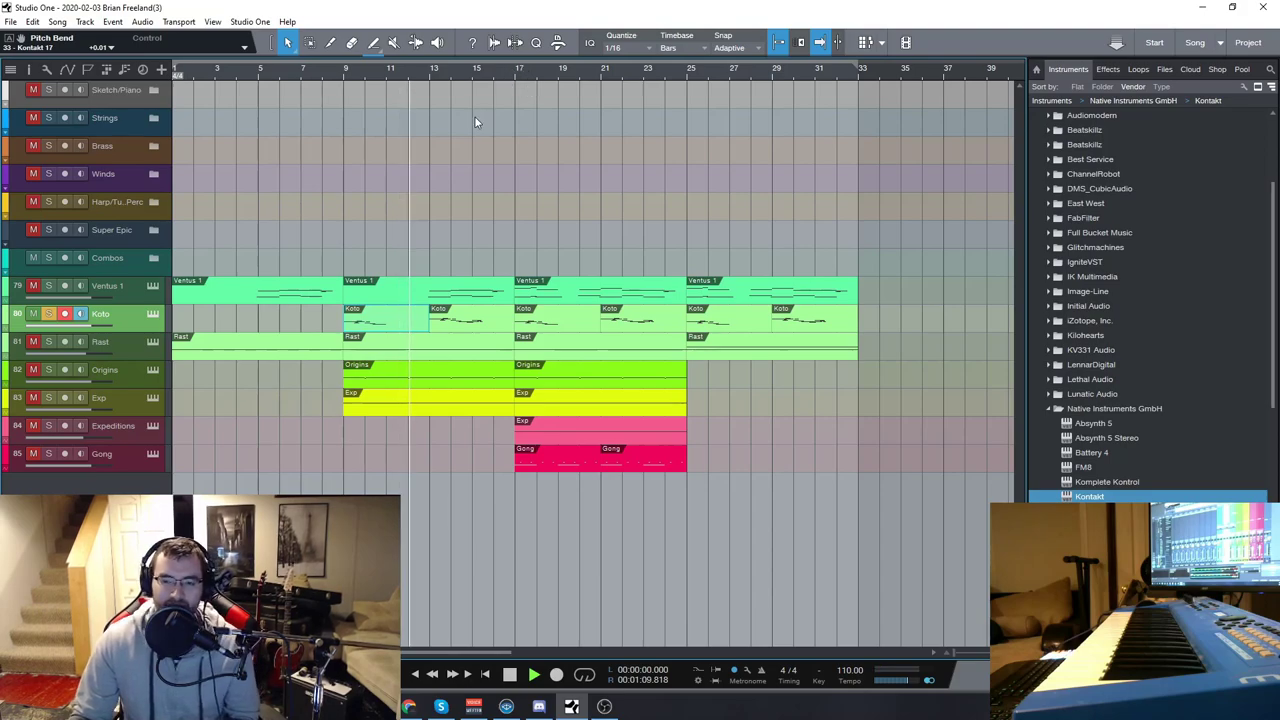
pyautogui.click(510, 676)
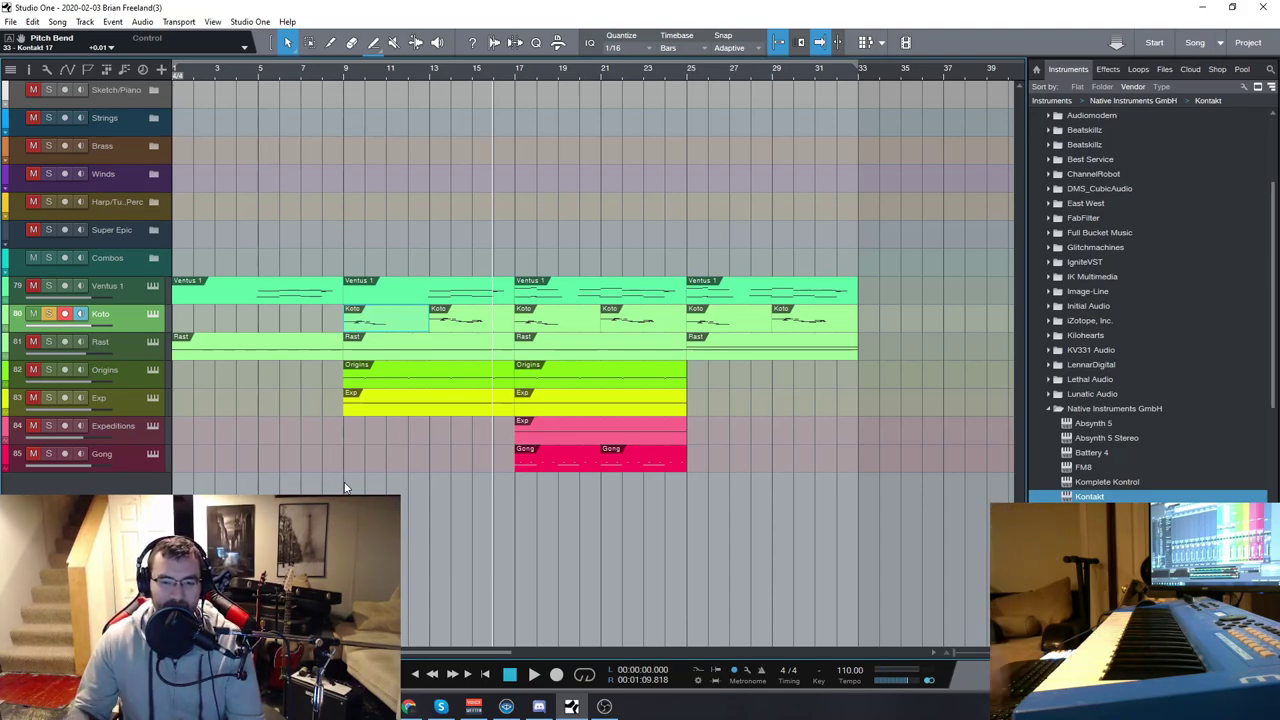
# - Select the Rast track and open its Ethnocinematic II instrument, moving the window clear of the track list
pyautogui.click(48, 349)
pyautogui.press('F11')
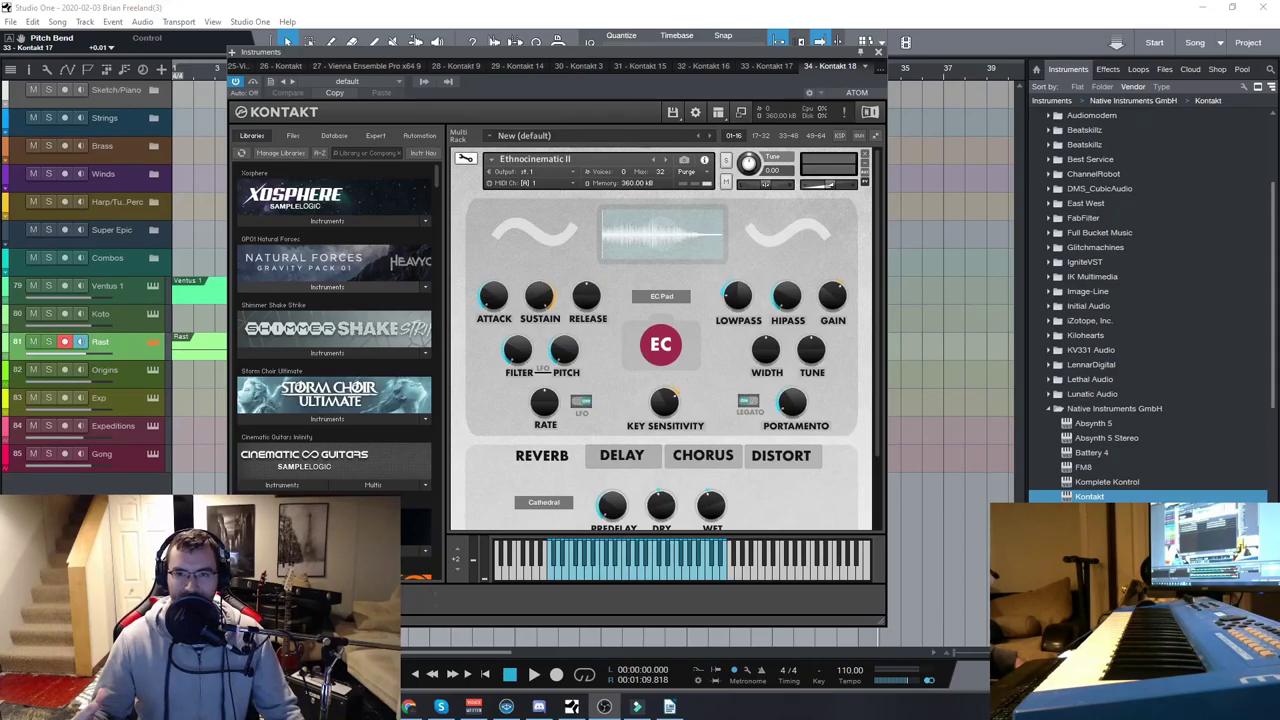
pyautogui.moveTo(531, 53); pyautogui.dragTo(486, 44)
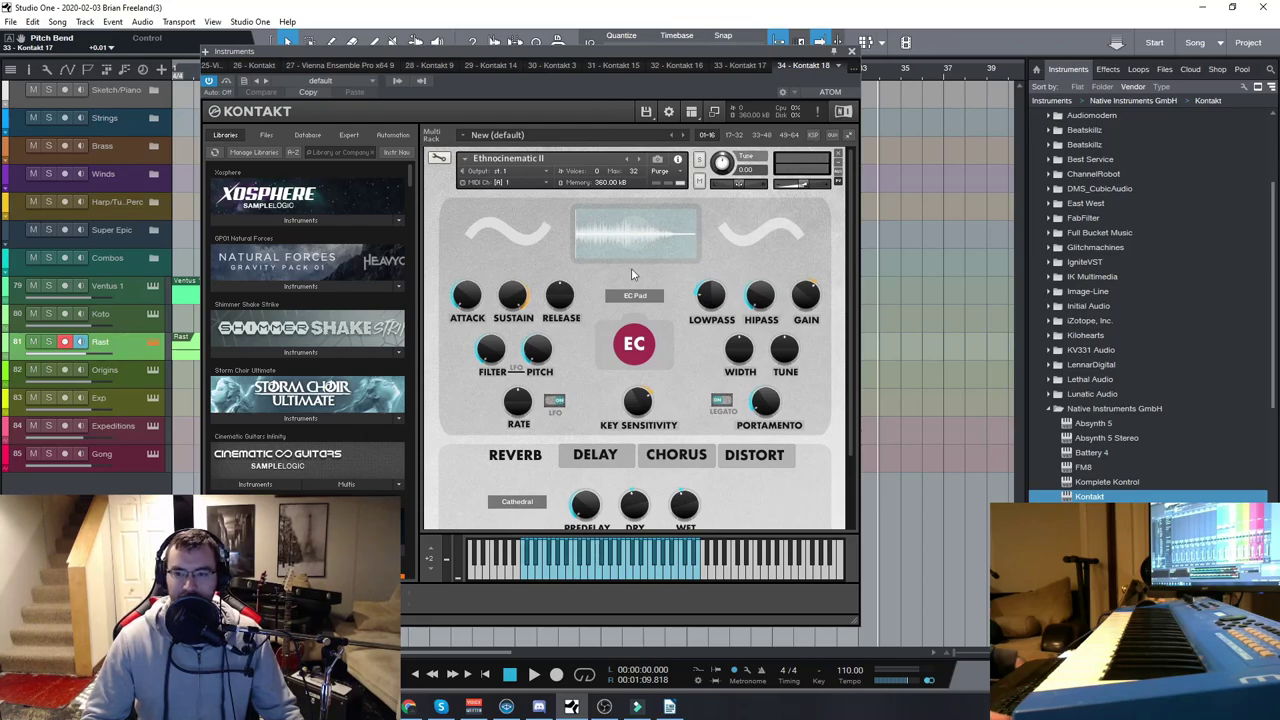
# - Show Ethnocinematic II's list of sound categories and audition EC Plucked
pyautogui.click(640, 296)
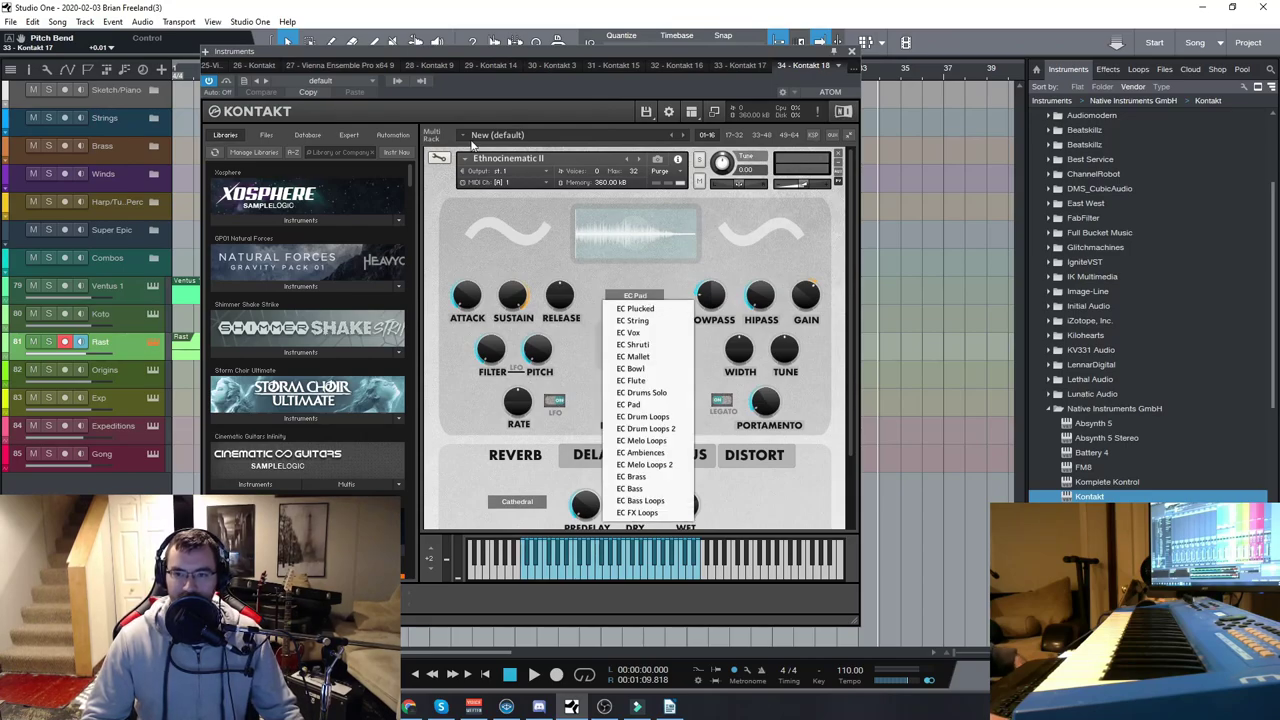
pyautogui.click(666, 284)
pyautogui.click(646, 296)
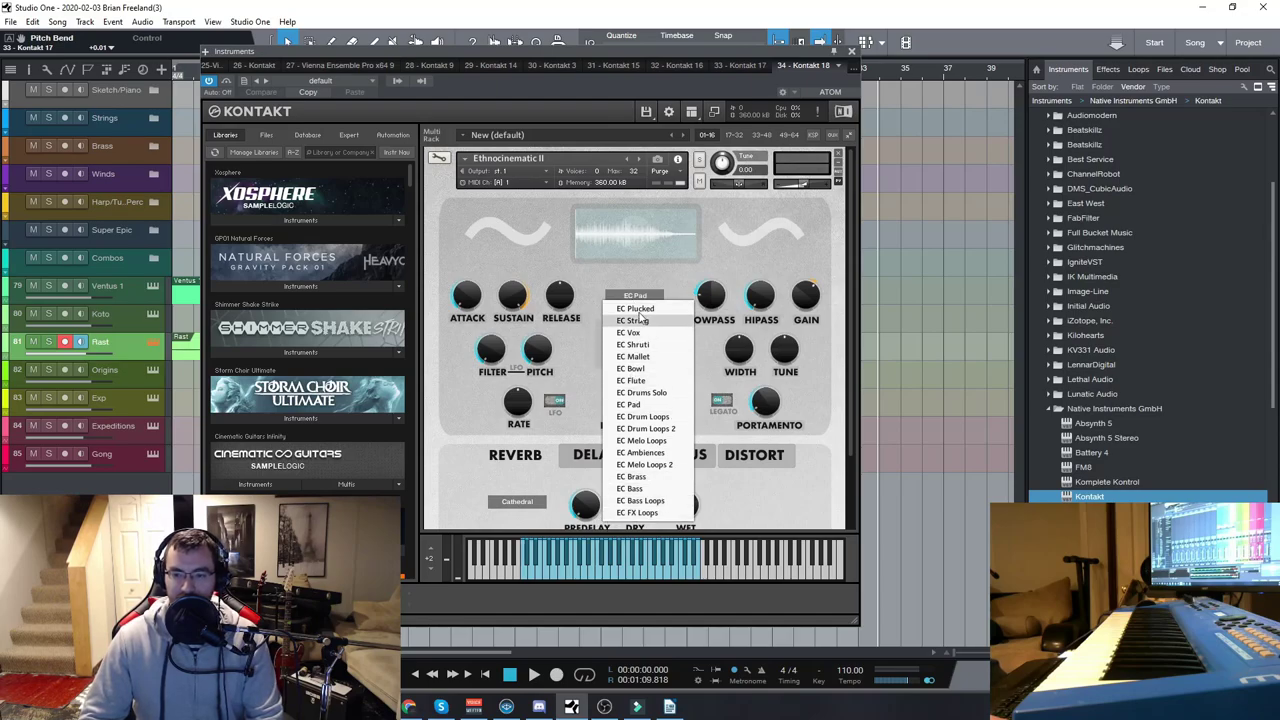
pyautogui.click(642, 310)
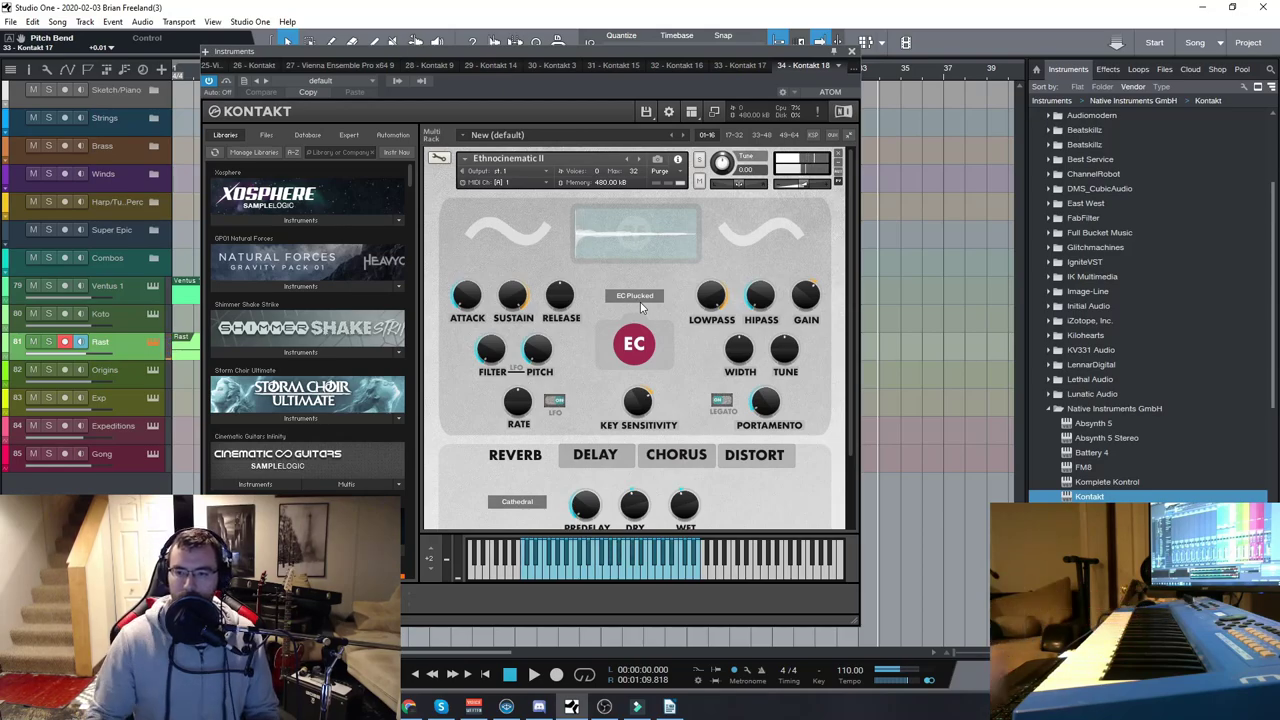
# - Load EC String in Ethnocinematic II and look over its sound controls down to the reverb section
pyautogui.click(639, 297)
pyautogui.click(647, 322)
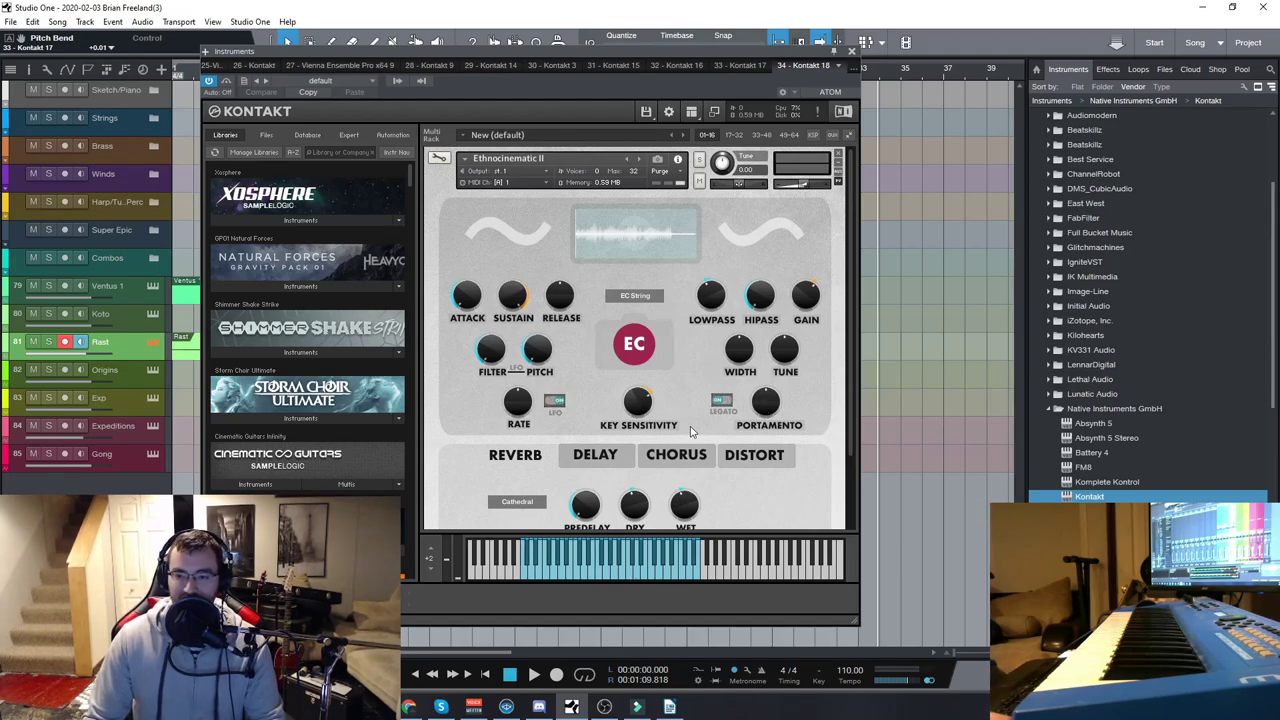
pyautogui.scroll(-1, 838, 427)
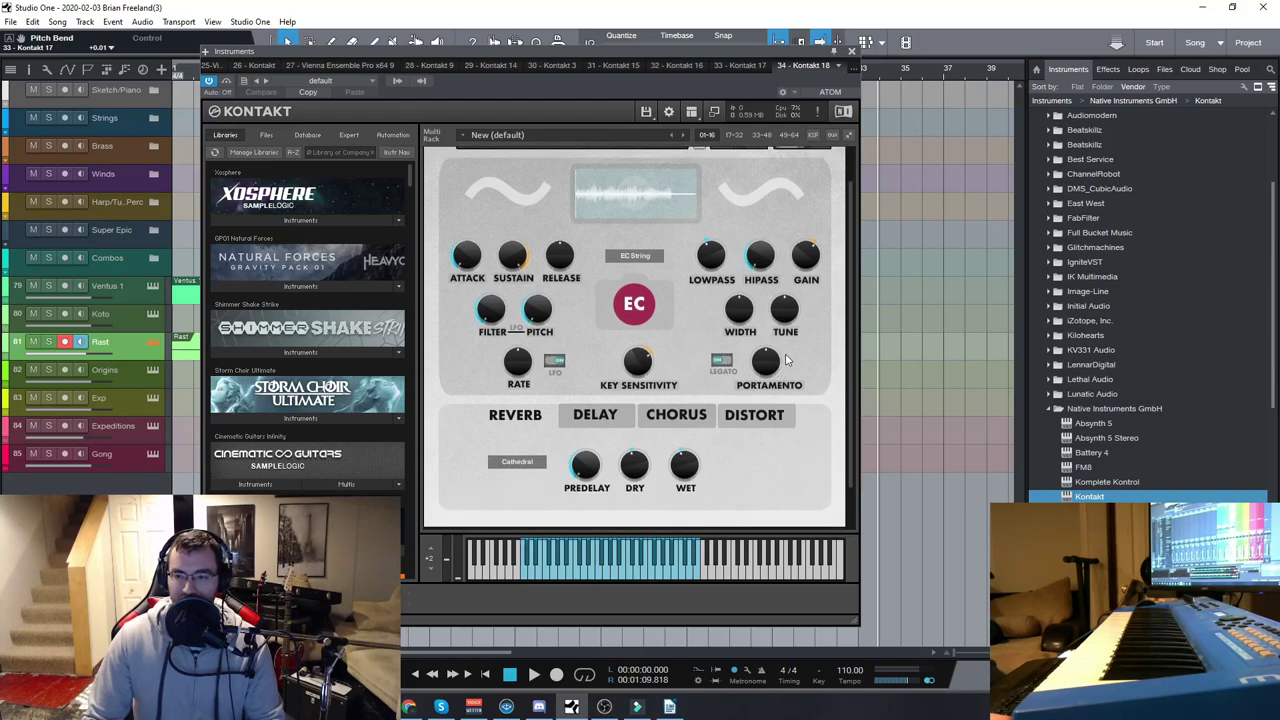
pyautogui.scroll(1, 690, 358)
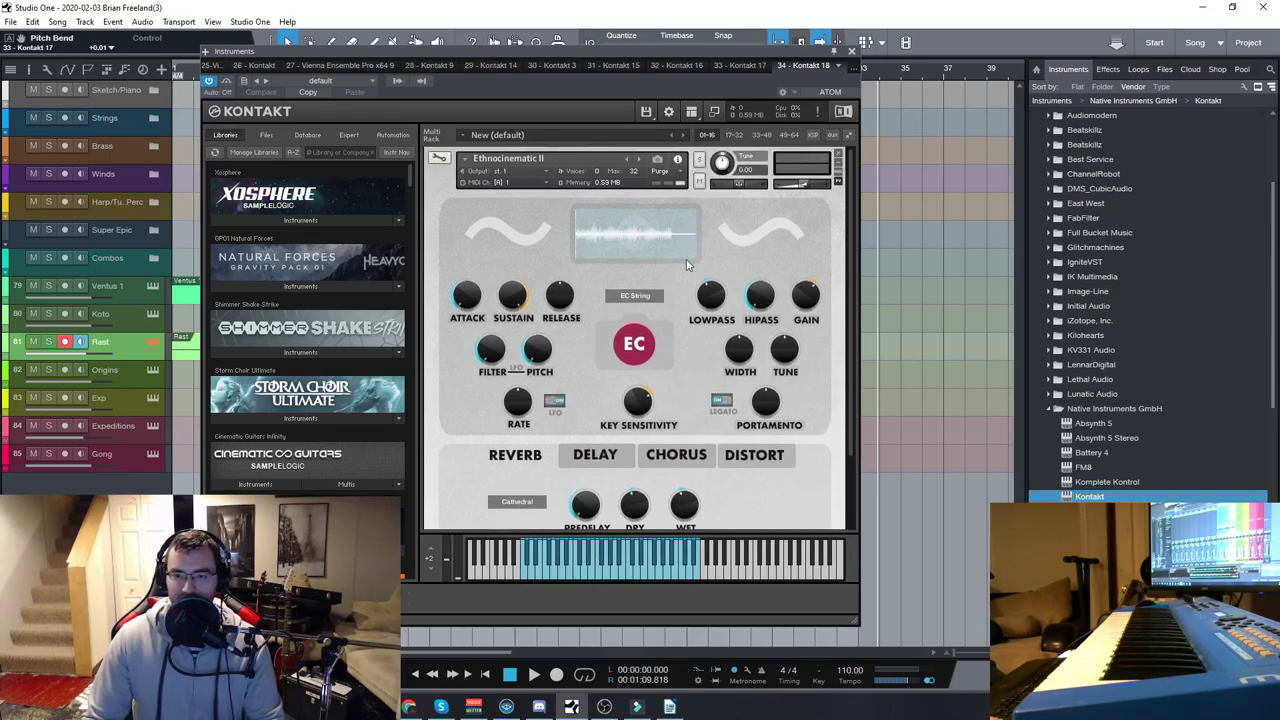
# - Audition the EC Vox, EC Shruti and EC Mallet sounds in Ethnocinematic II
pyautogui.click(640, 296)
pyautogui.click(647, 334)
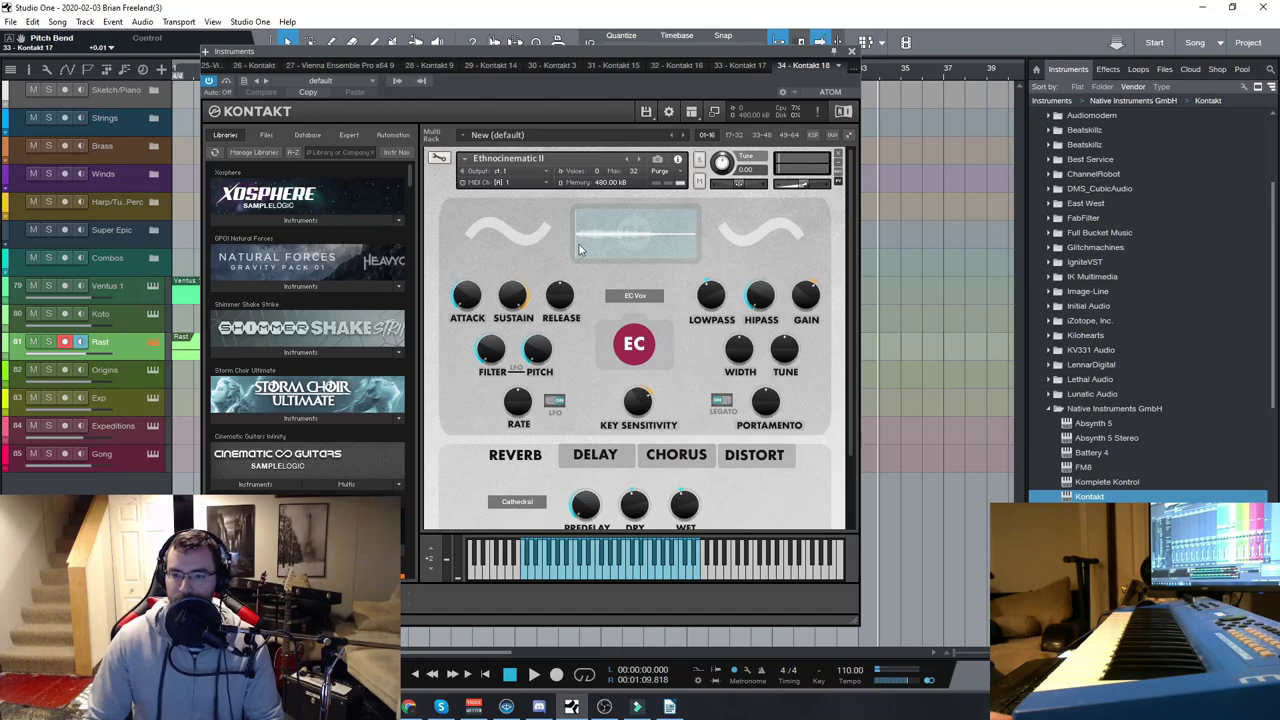
pyautogui.click(642, 300)
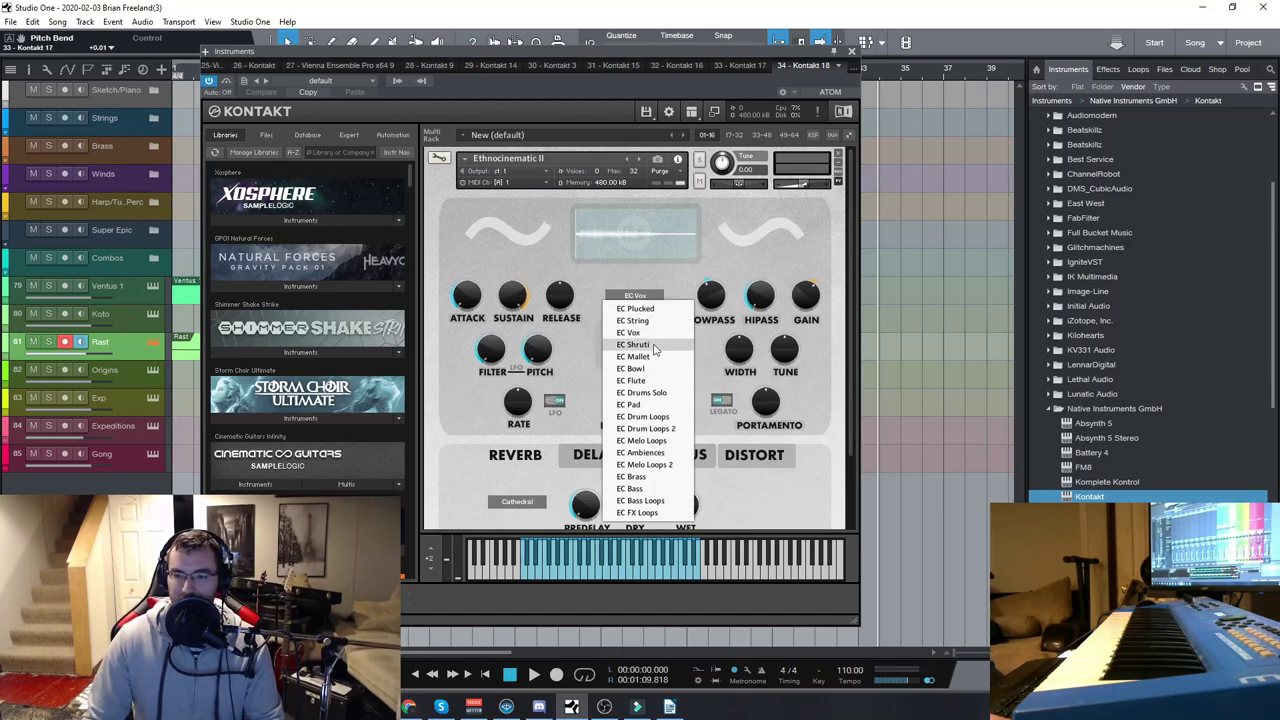
pyautogui.click(645, 344)
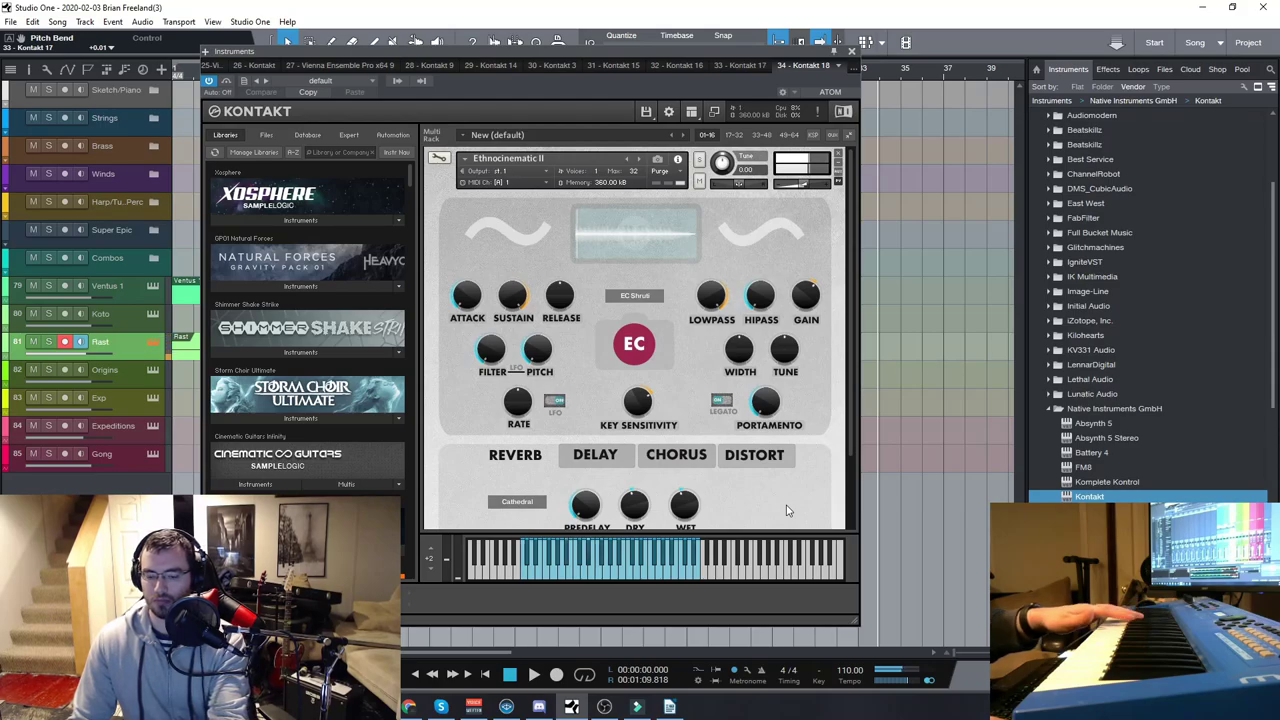
pyautogui.click(640, 297)
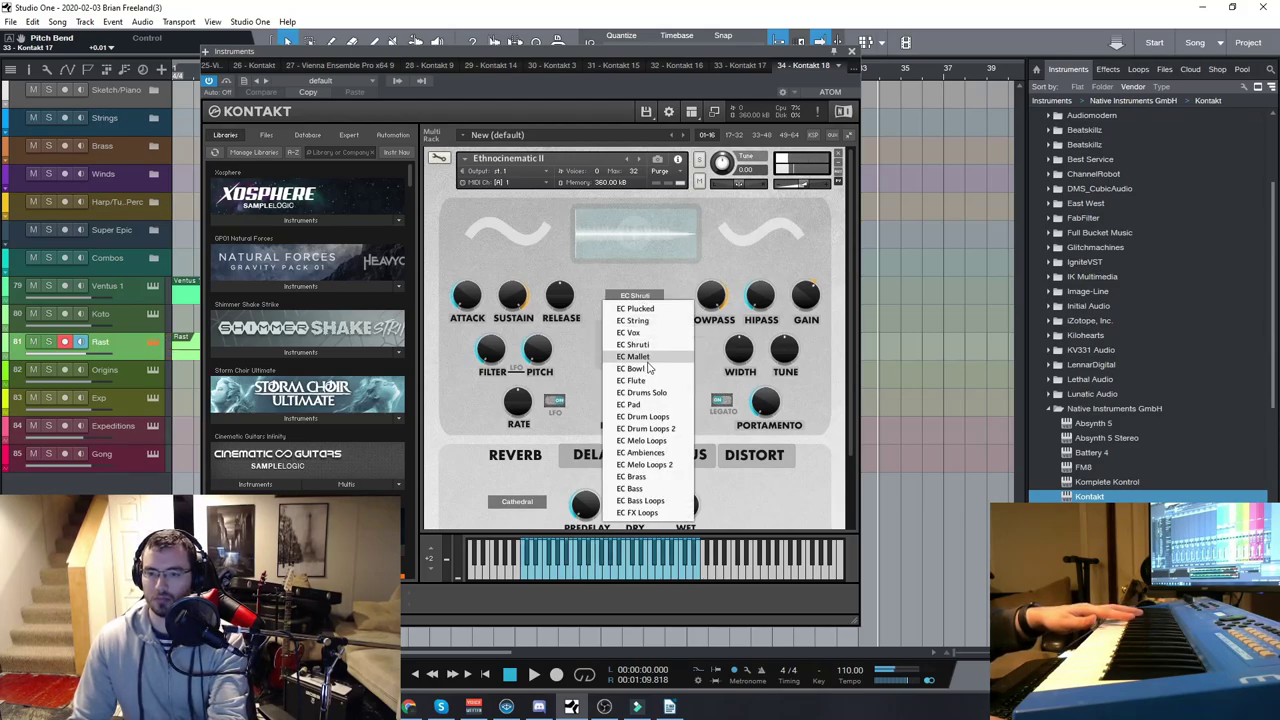
pyautogui.click(648, 360)
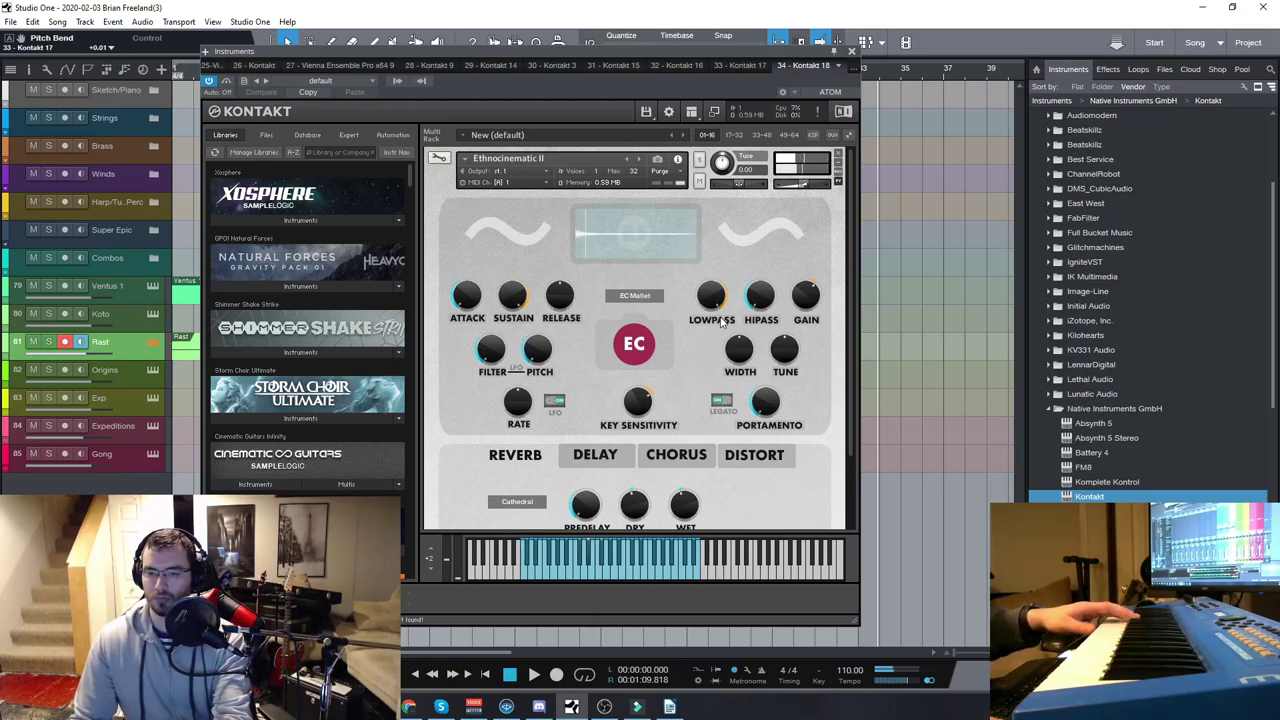
# - Audition the EC Bowl, EC Flute and EC Drums Solo sounds in Ethnocinematic II
pyautogui.click(640, 295)
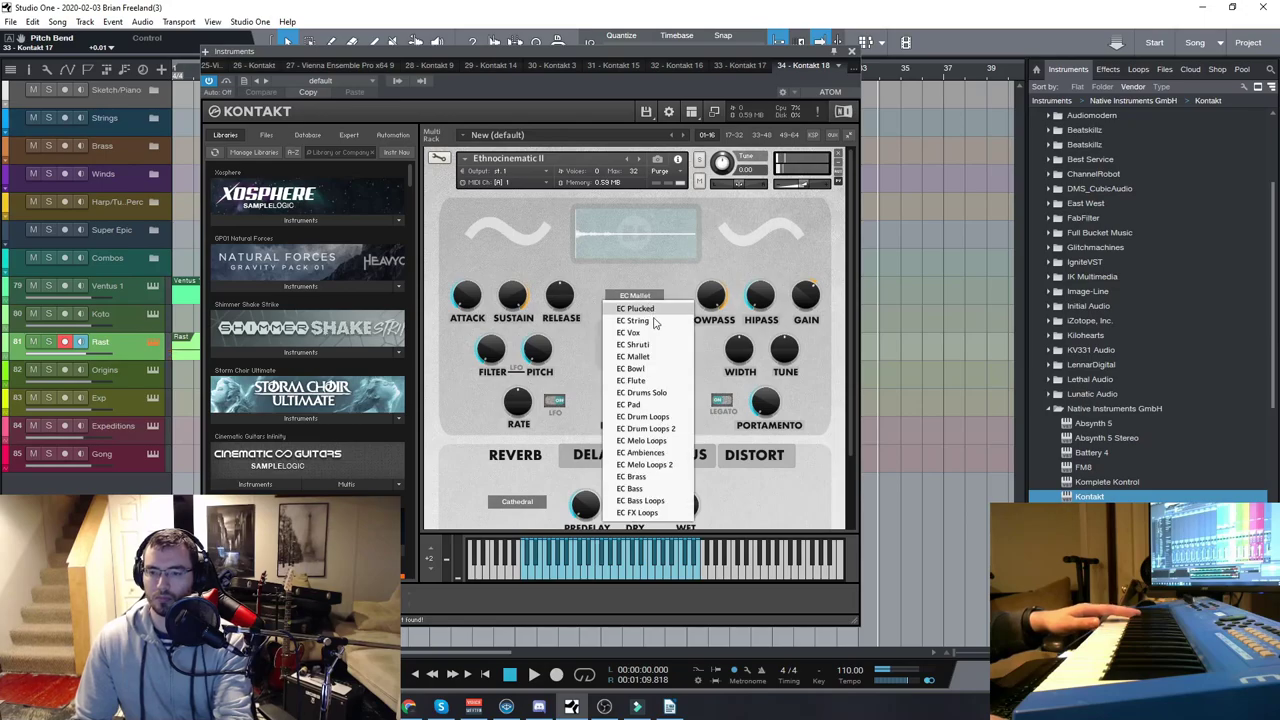
pyautogui.click(652, 368)
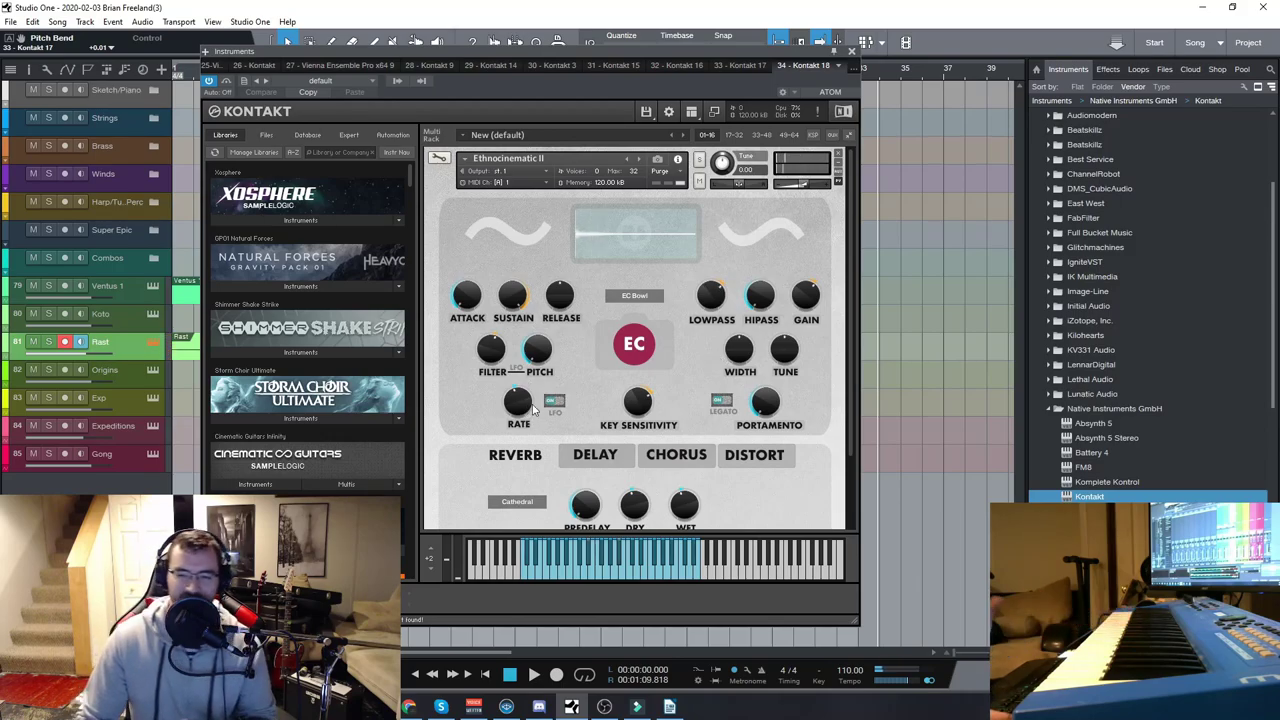
pyautogui.click(617, 292)
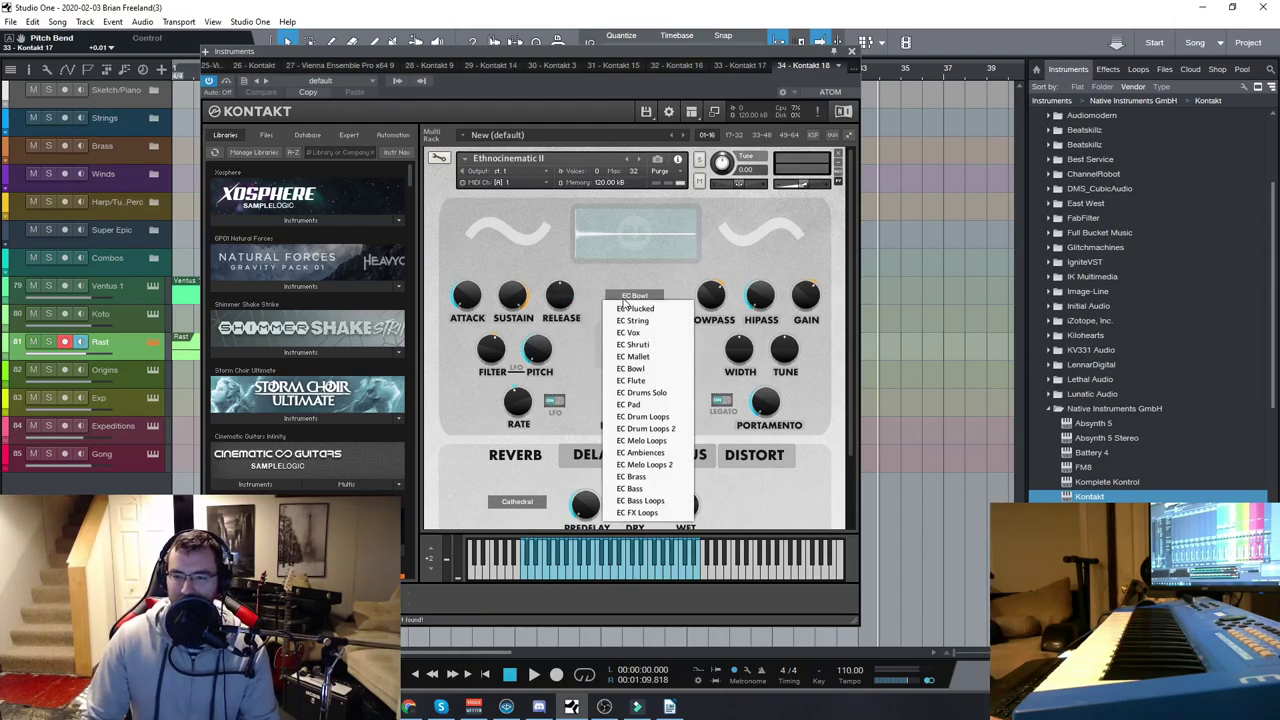
pyautogui.click(648, 384)
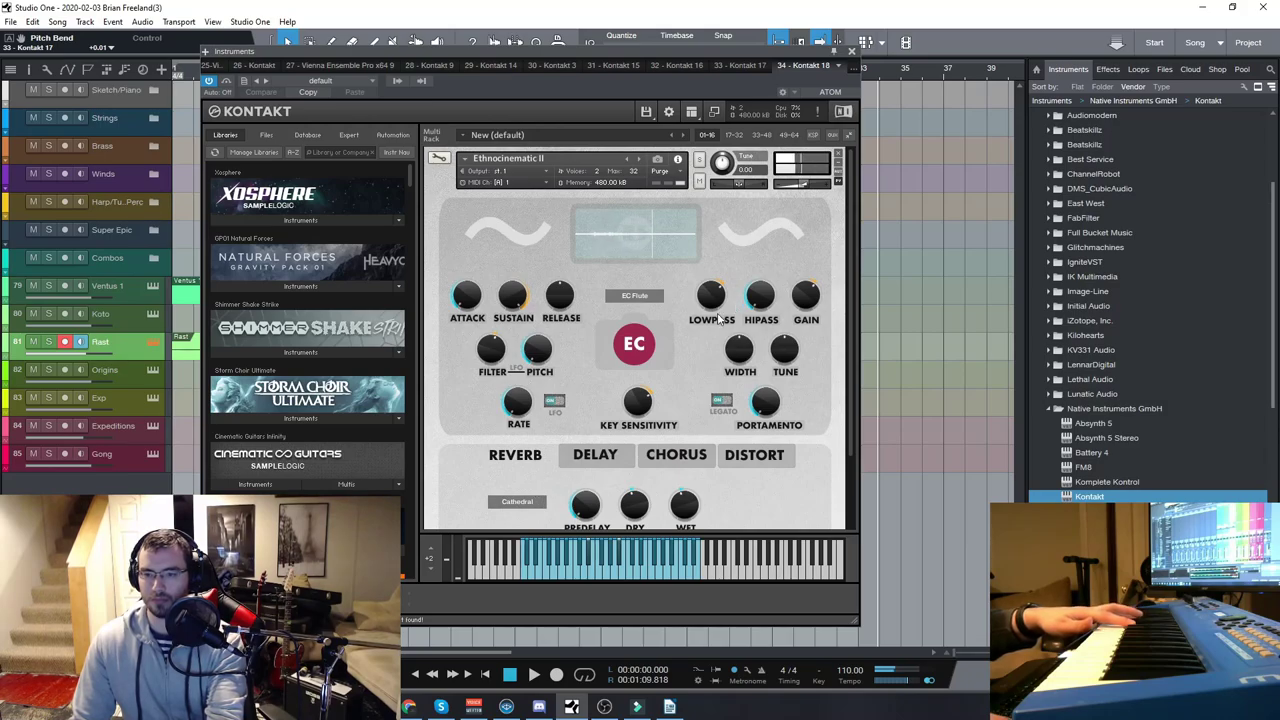
pyautogui.click(634, 296)
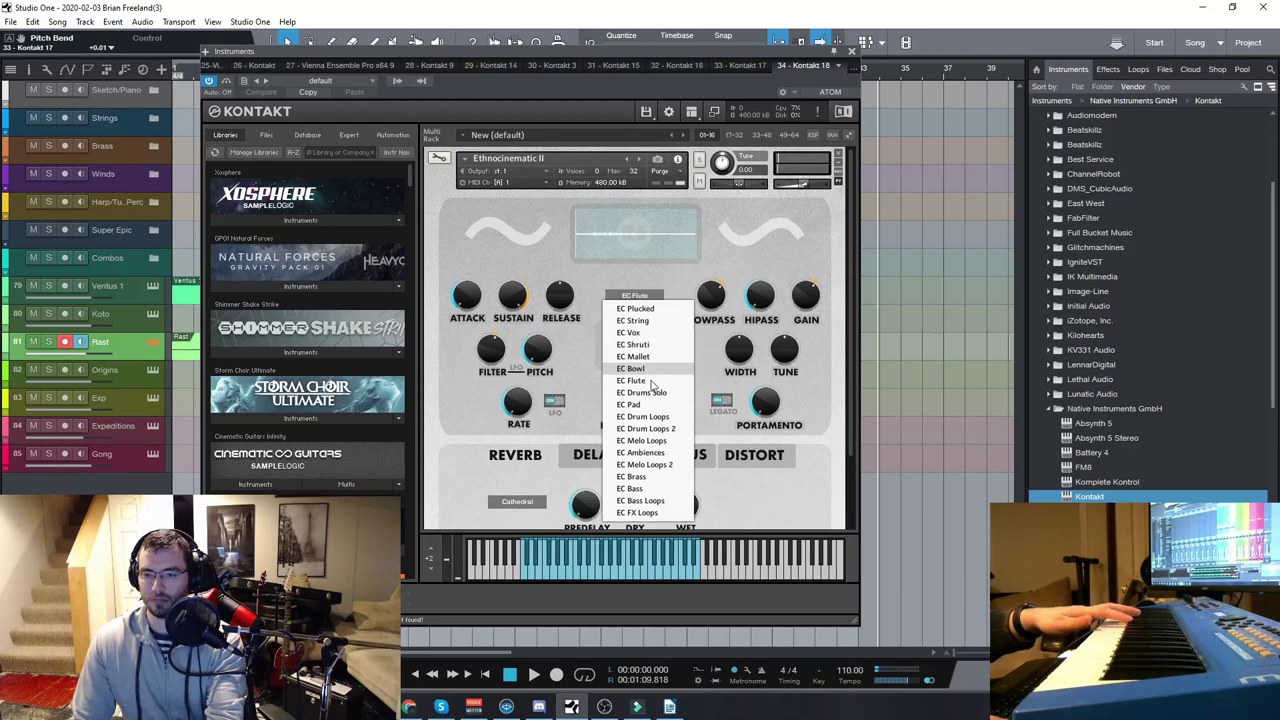
pyautogui.click(648, 392)
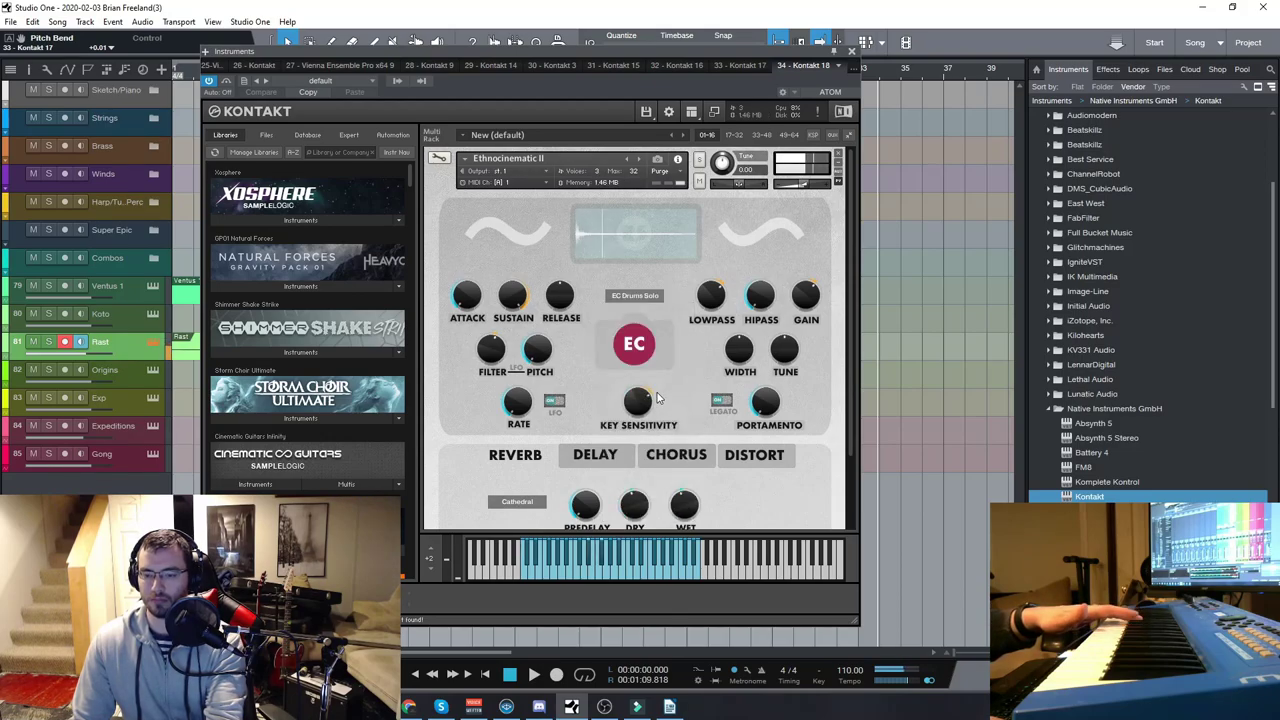
# - Audition the EC Pad, EC Drum Loops and EC Drum Loops 2 sounds in Ethnocinematic II
pyautogui.click(650, 297)
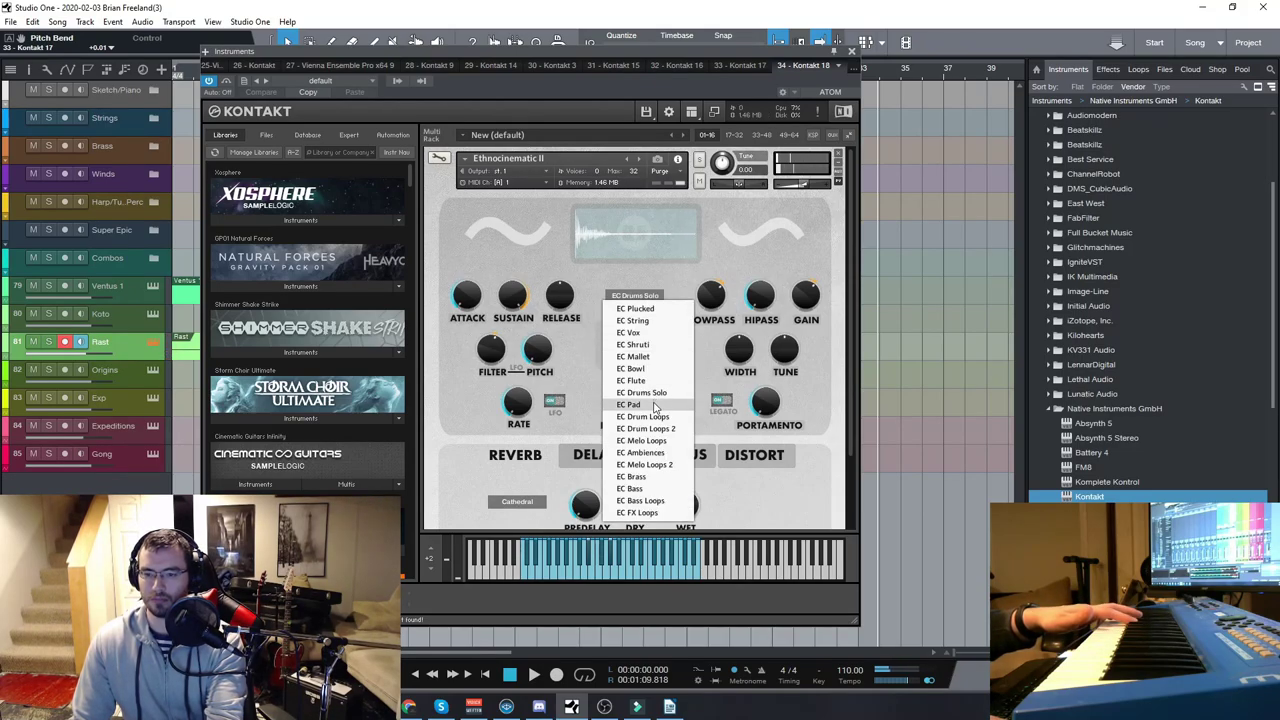
pyautogui.click(655, 405)
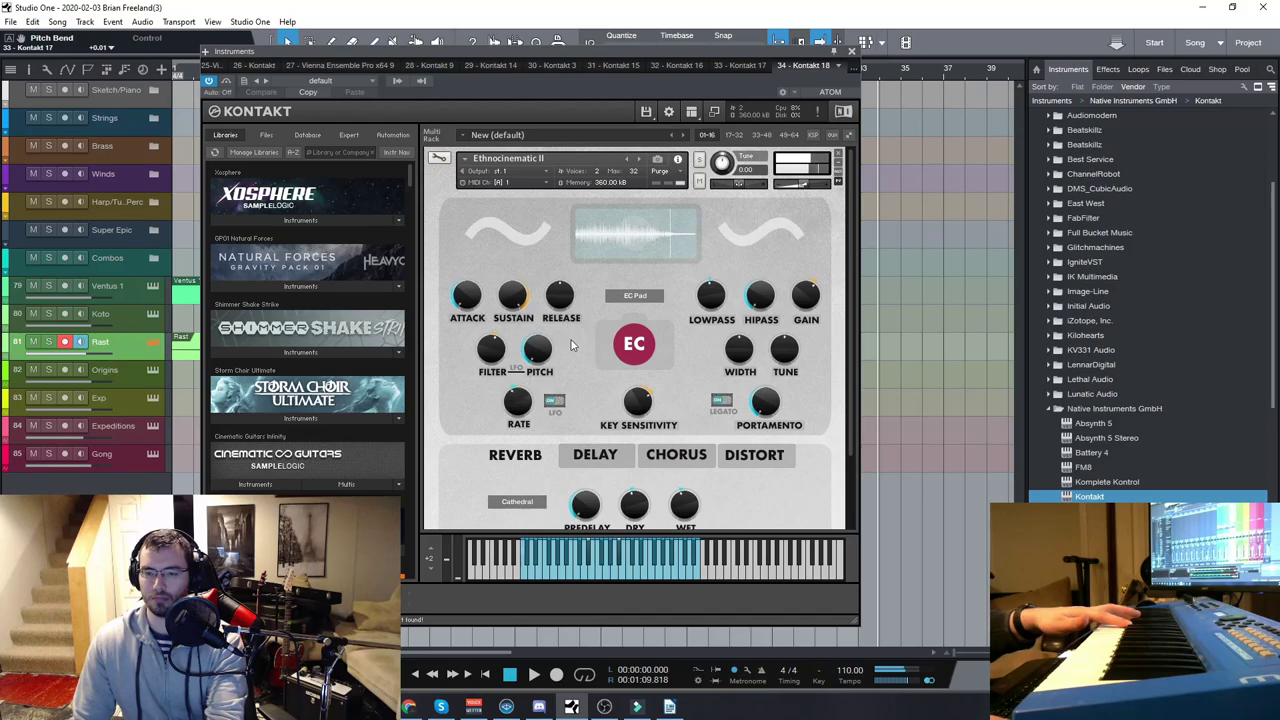
pyautogui.click(635, 295)
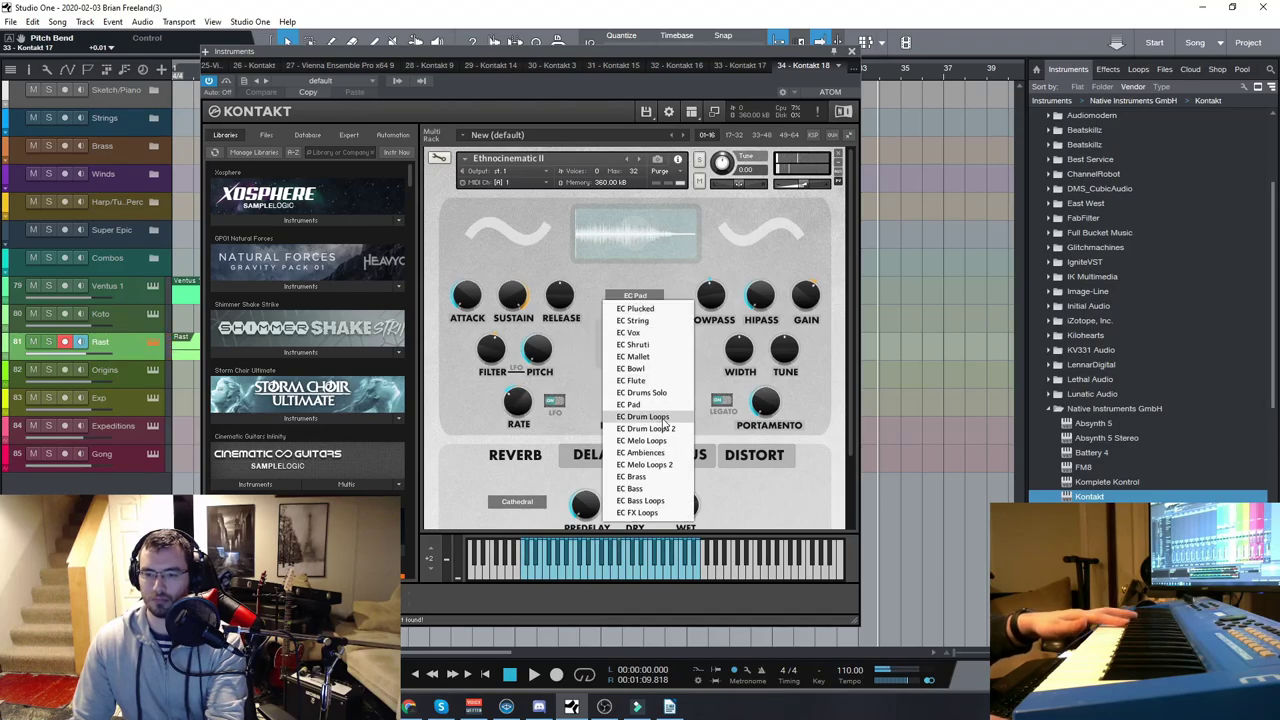
pyautogui.click(664, 424)
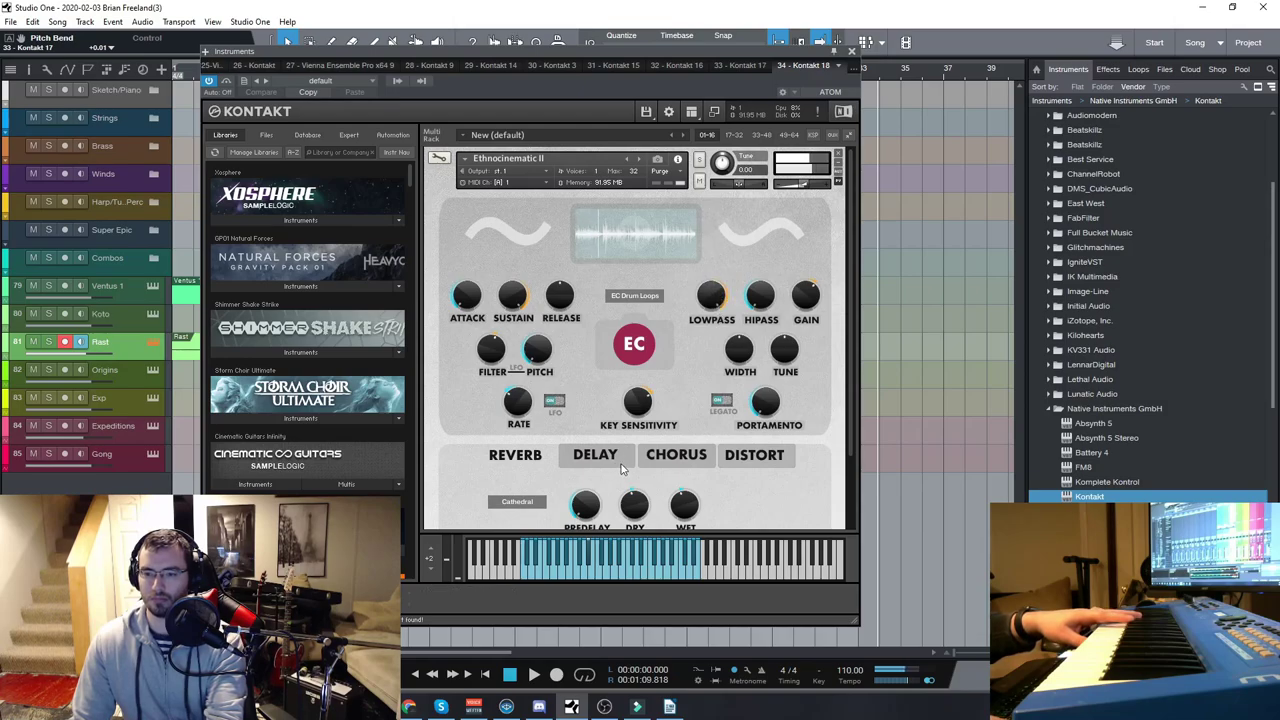
pyautogui.click(638, 297)
pyautogui.click(659, 429)
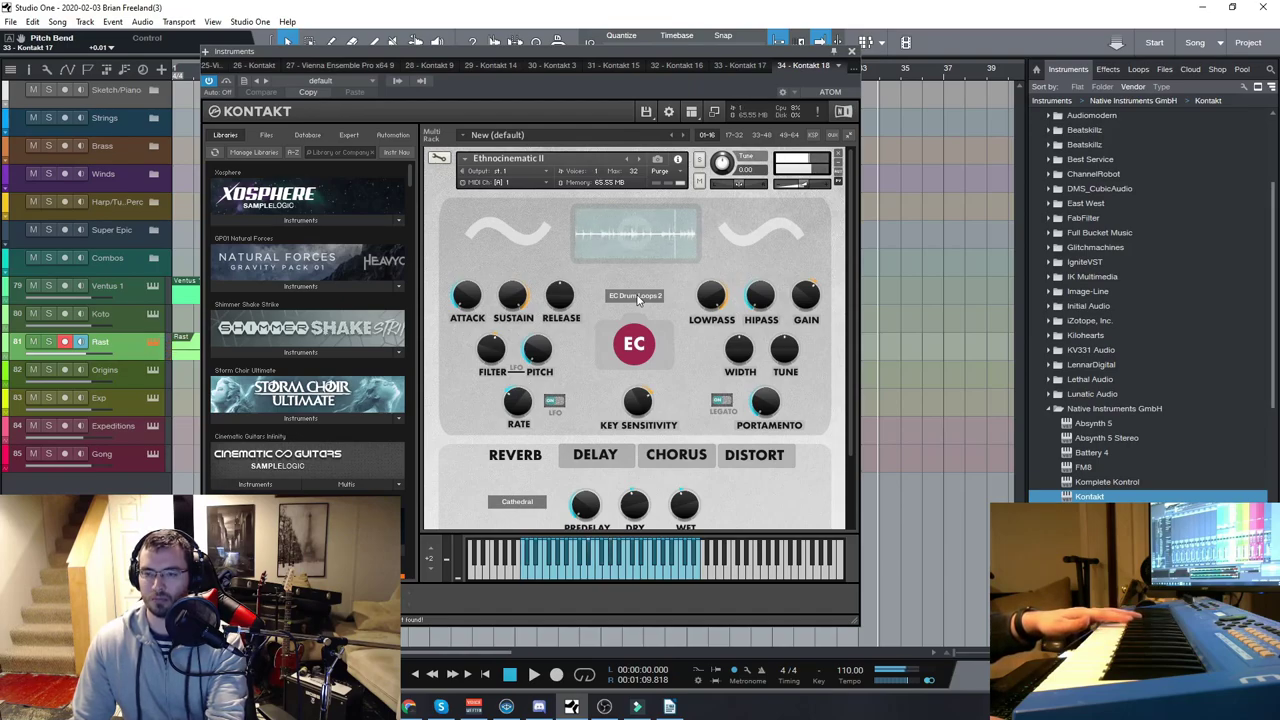
# - Audition the EC Melo Loops and EC Ambiences sounds in Ethnocinematic II
pyautogui.click(638, 300)
pyautogui.click(665, 447)
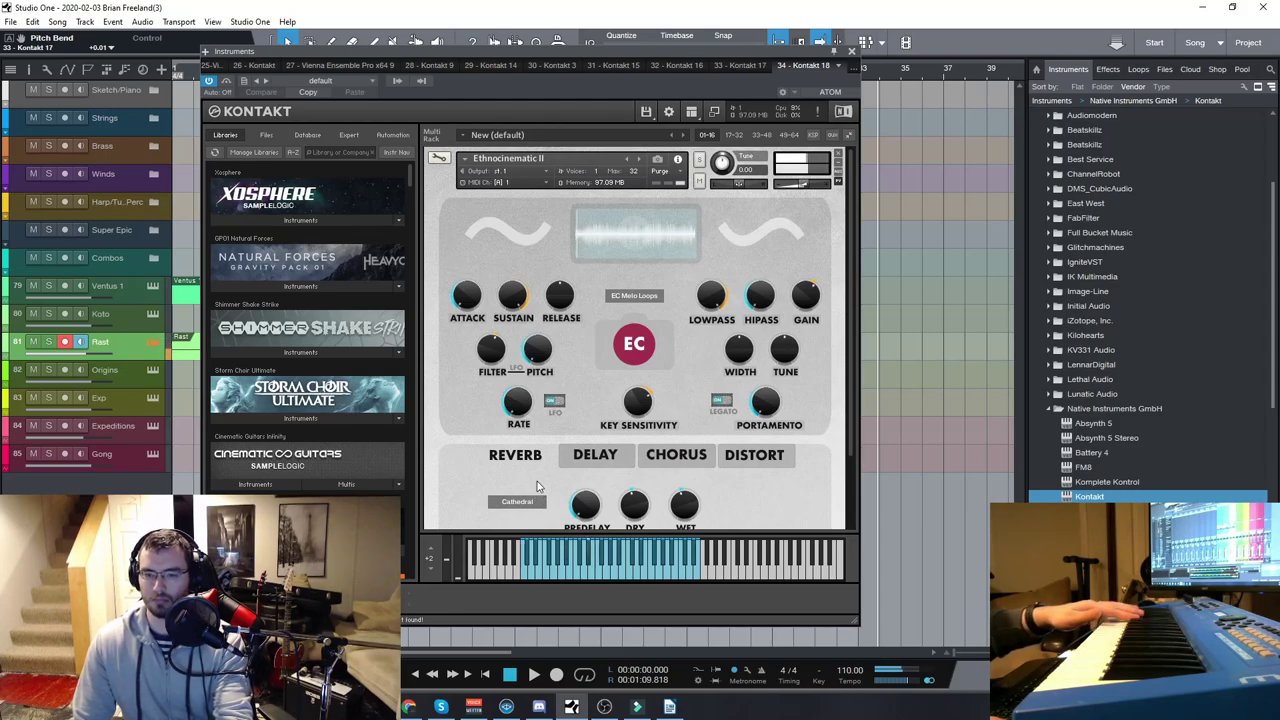
pyautogui.click(636, 297)
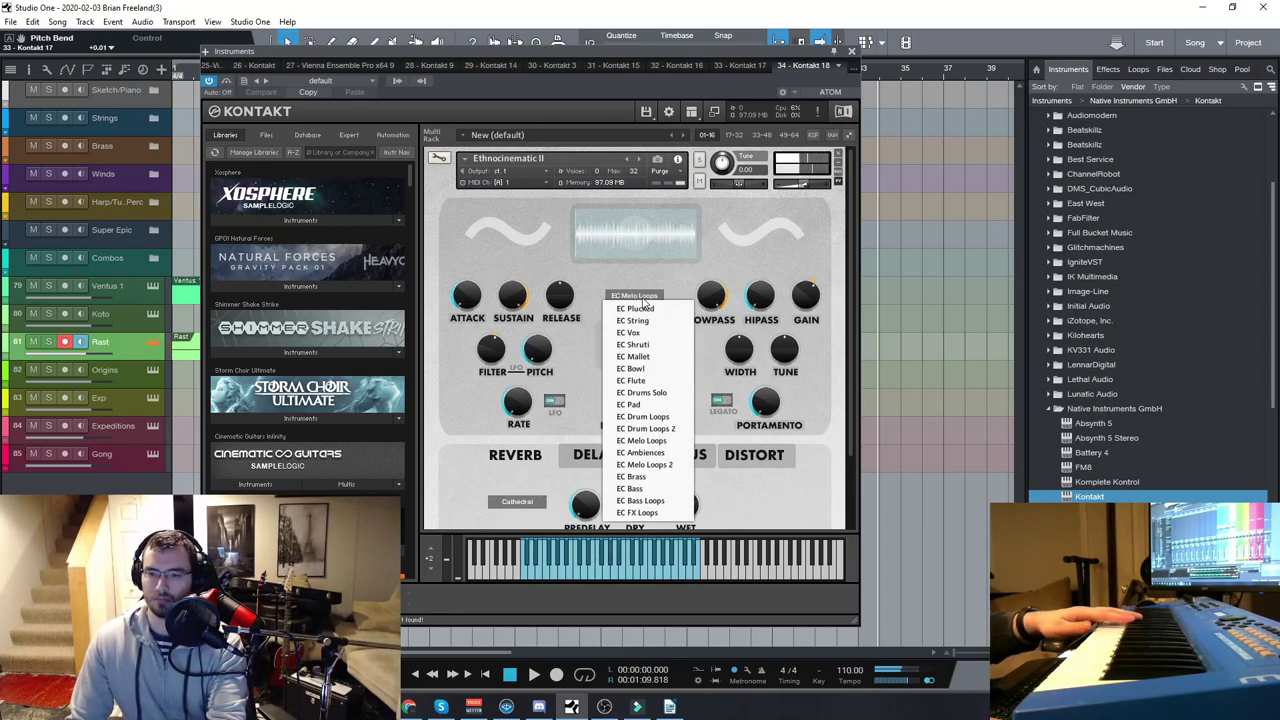
pyautogui.click(650, 452)
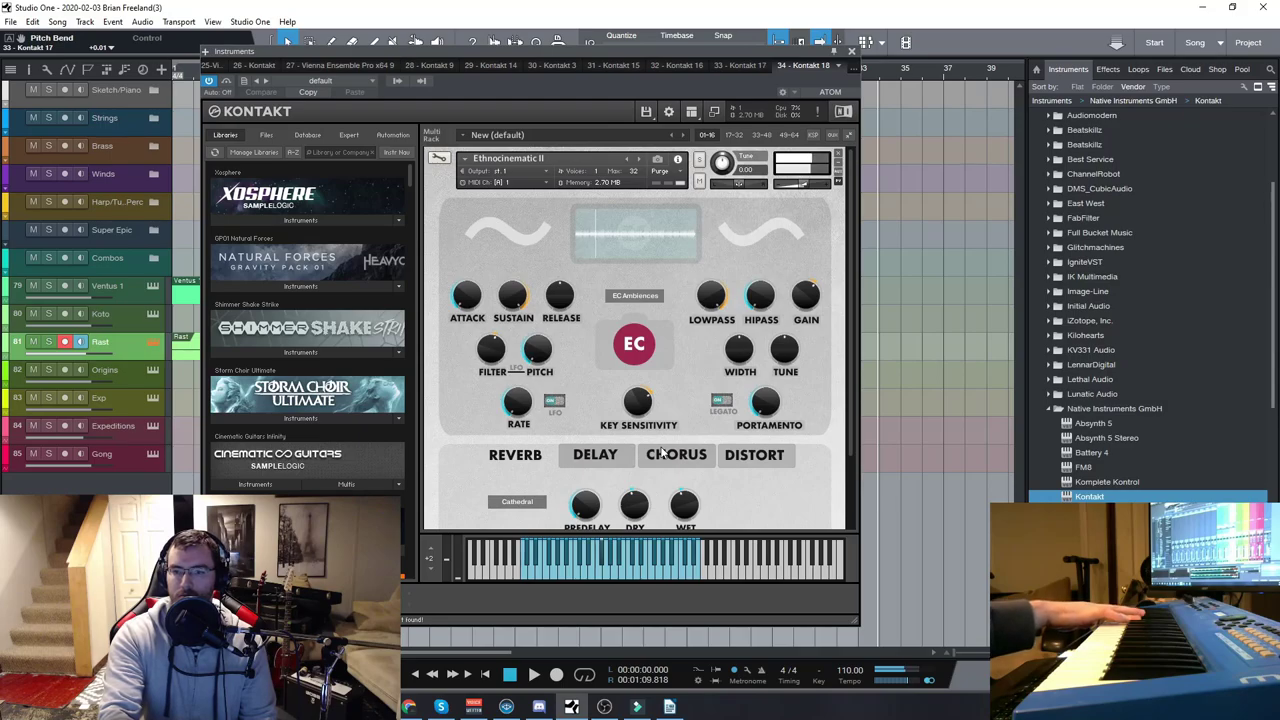
# - Audition the EC Melo Loops 2 and EC Brass sounds in Ethnocinematic II
pyautogui.click(630, 296)
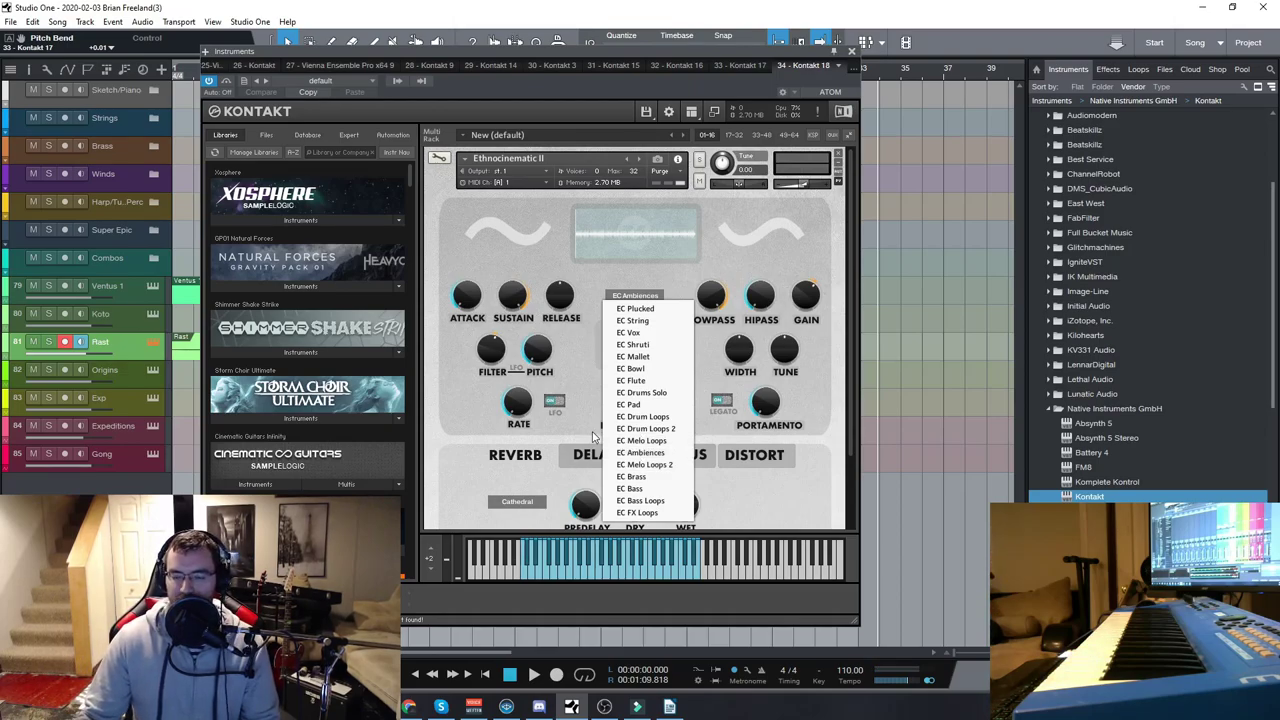
pyautogui.click(646, 465)
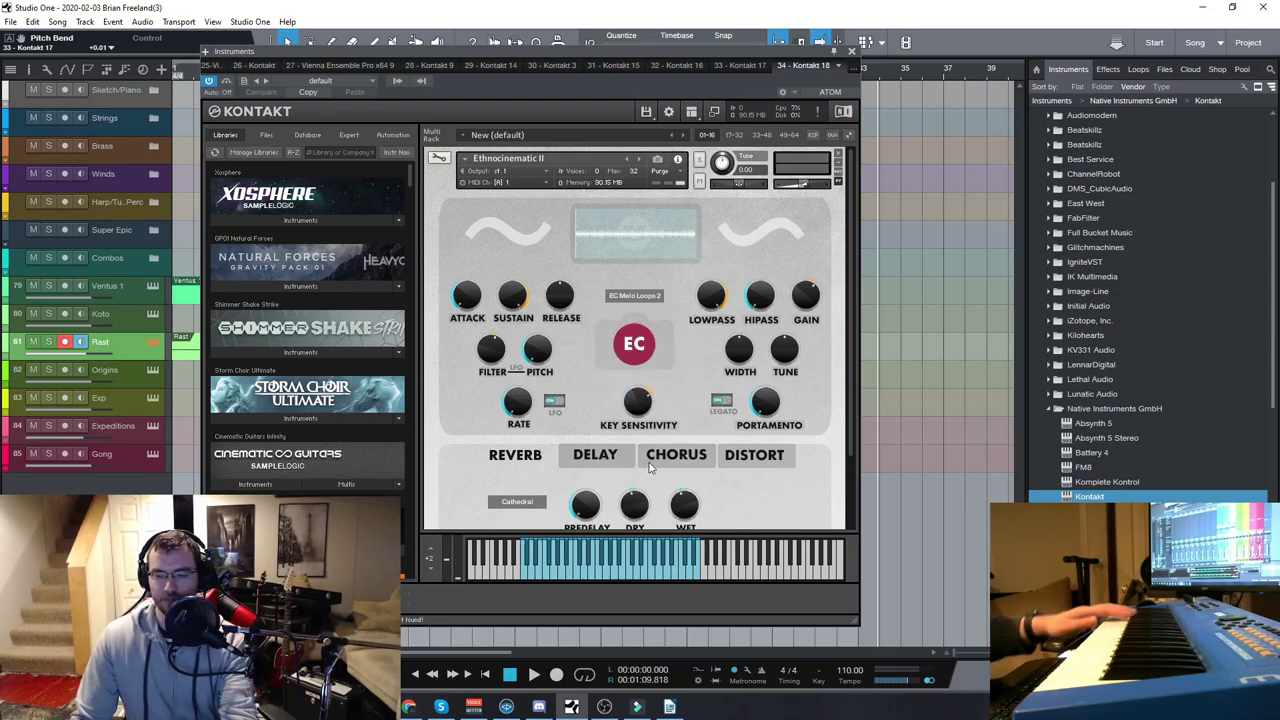
pyautogui.click(643, 297)
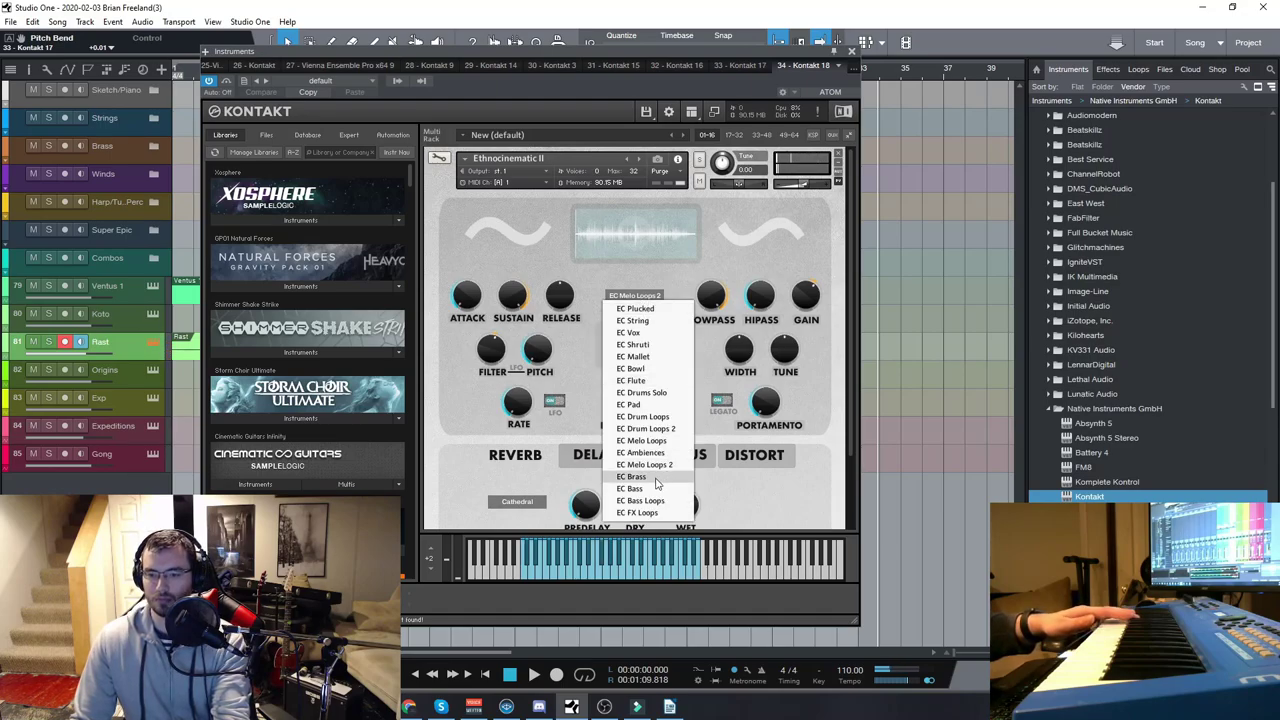
pyautogui.click(657, 478)
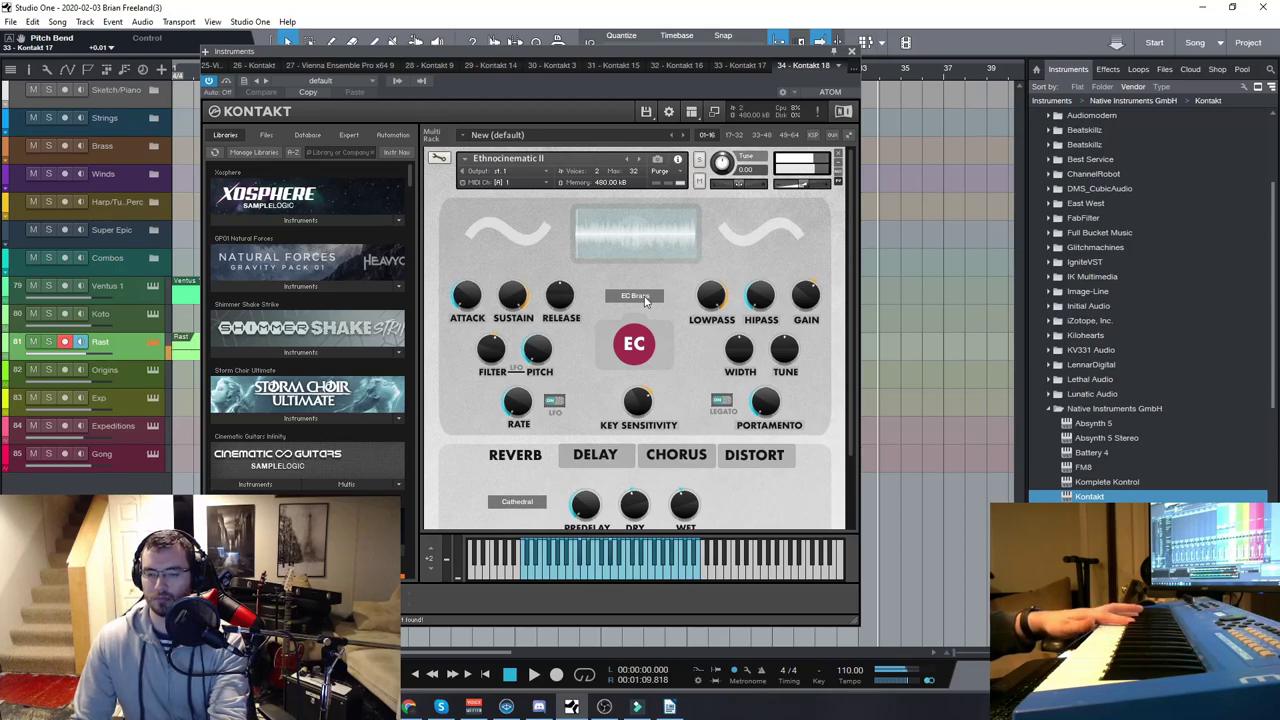
# - Audition the EC Bass, EC Bass Loops and EC FX Loops sounds in Ethnocinematic II, and close the instrument
pyautogui.click(645, 298)
pyautogui.click(650, 499)
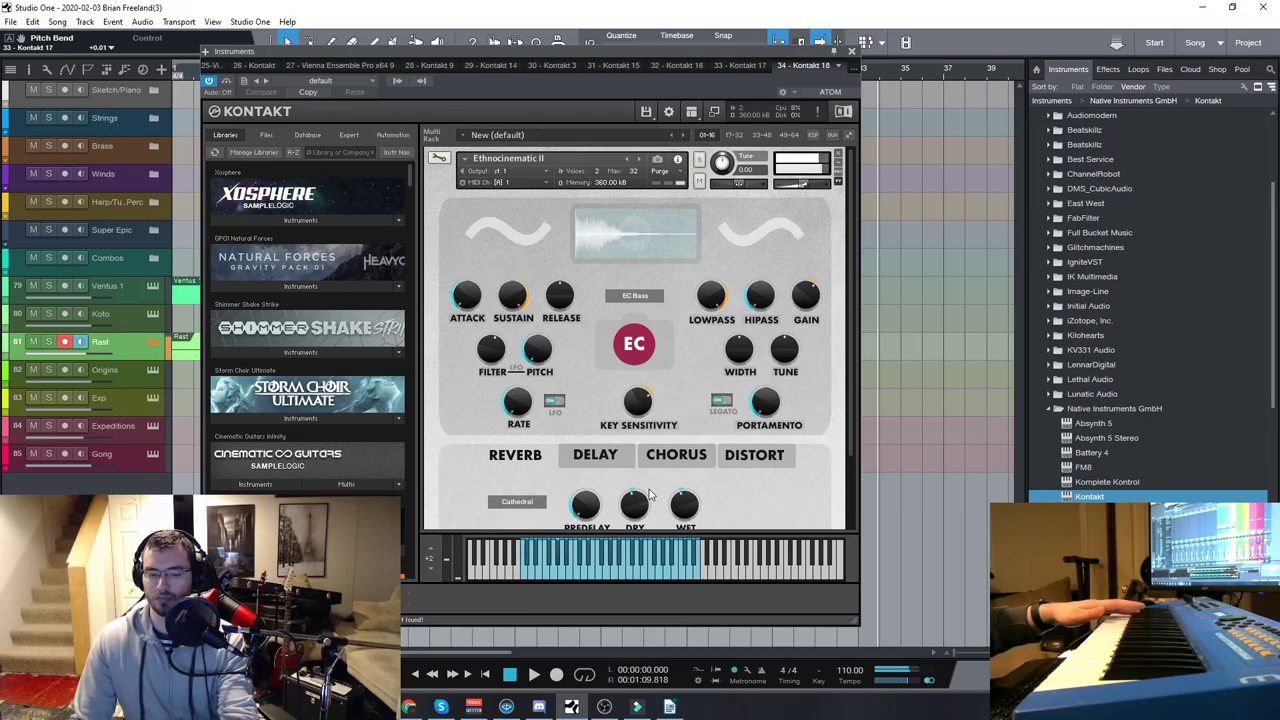
pyautogui.click(640, 303)
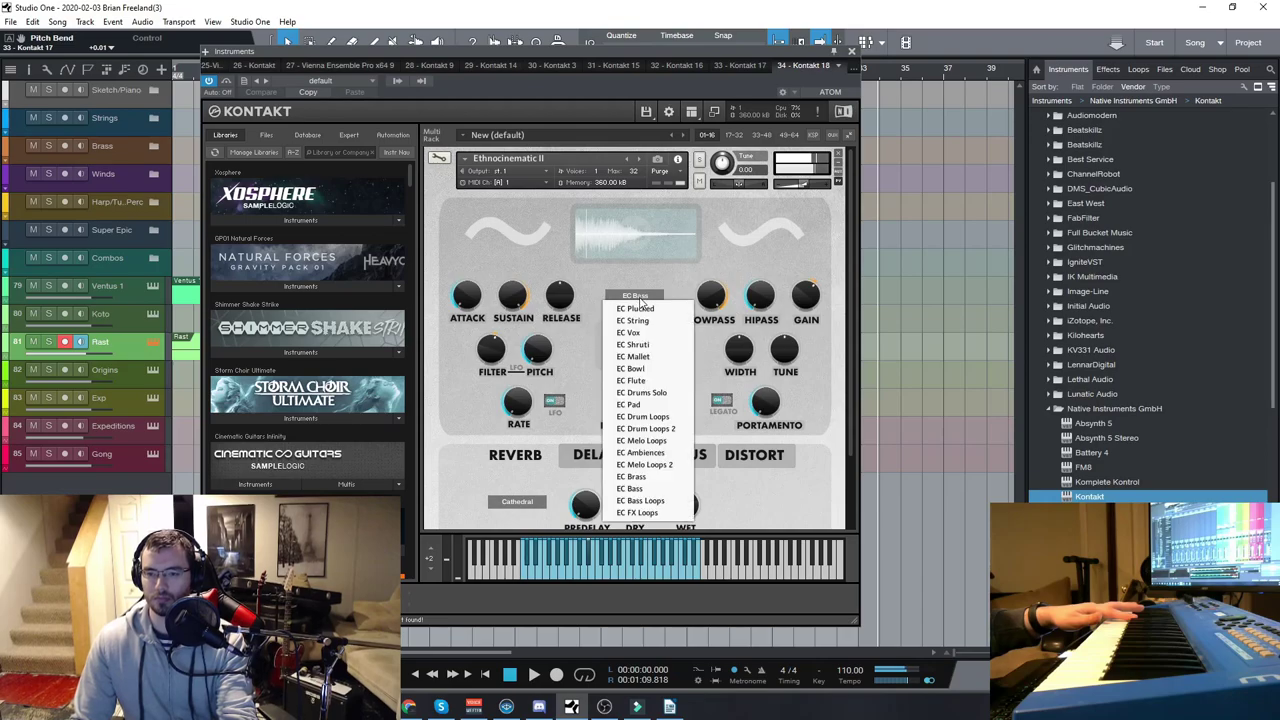
pyautogui.click(667, 510)
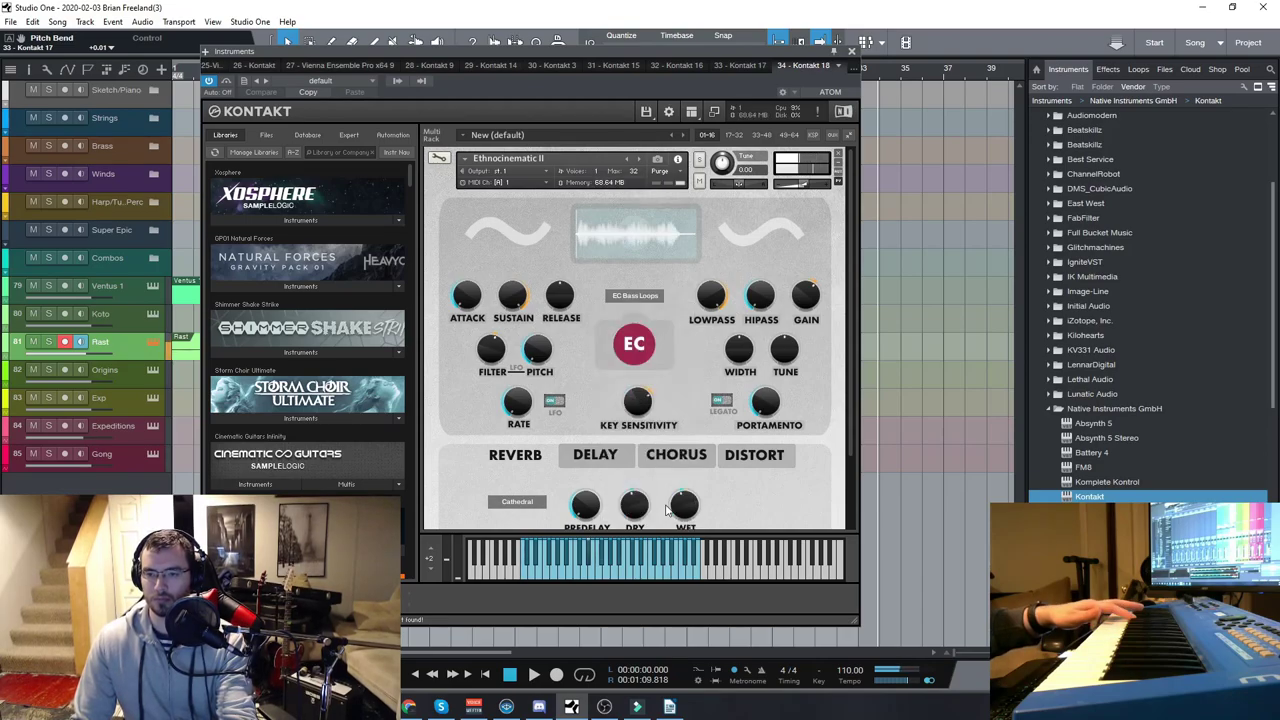
pyautogui.click(634, 298)
pyautogui.click(645, 472)
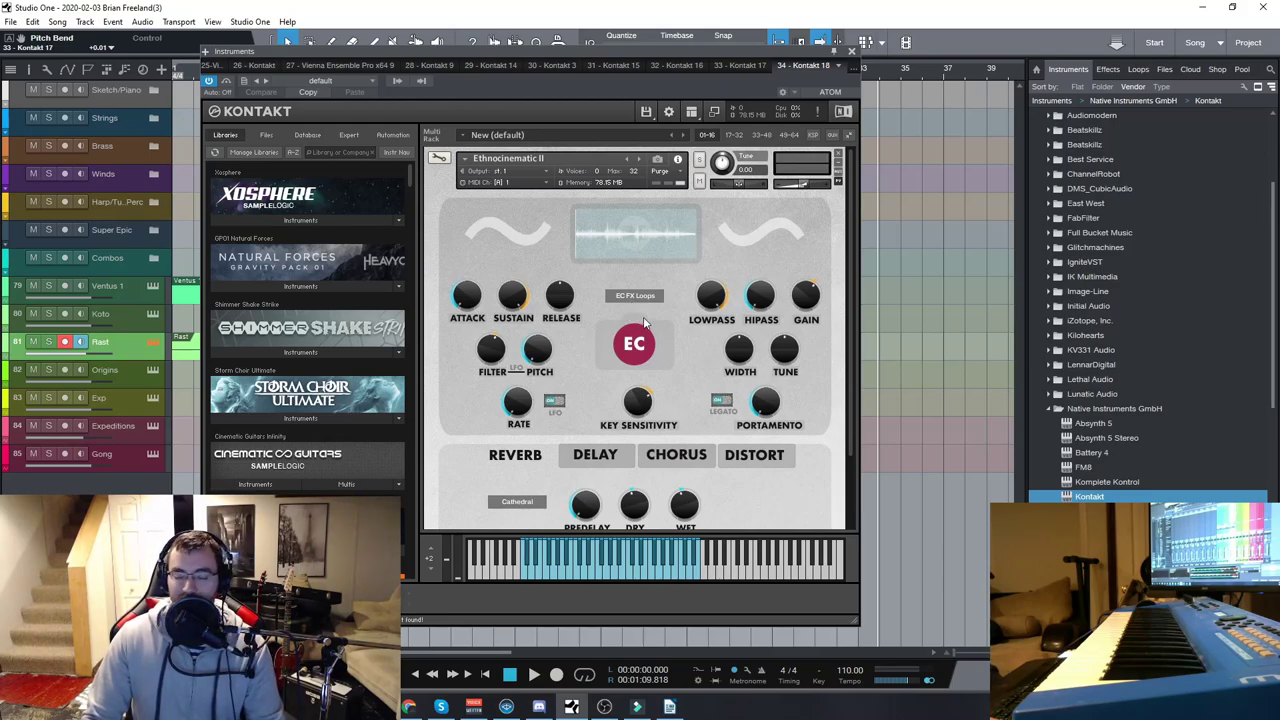
pyautogui.press('Escape')
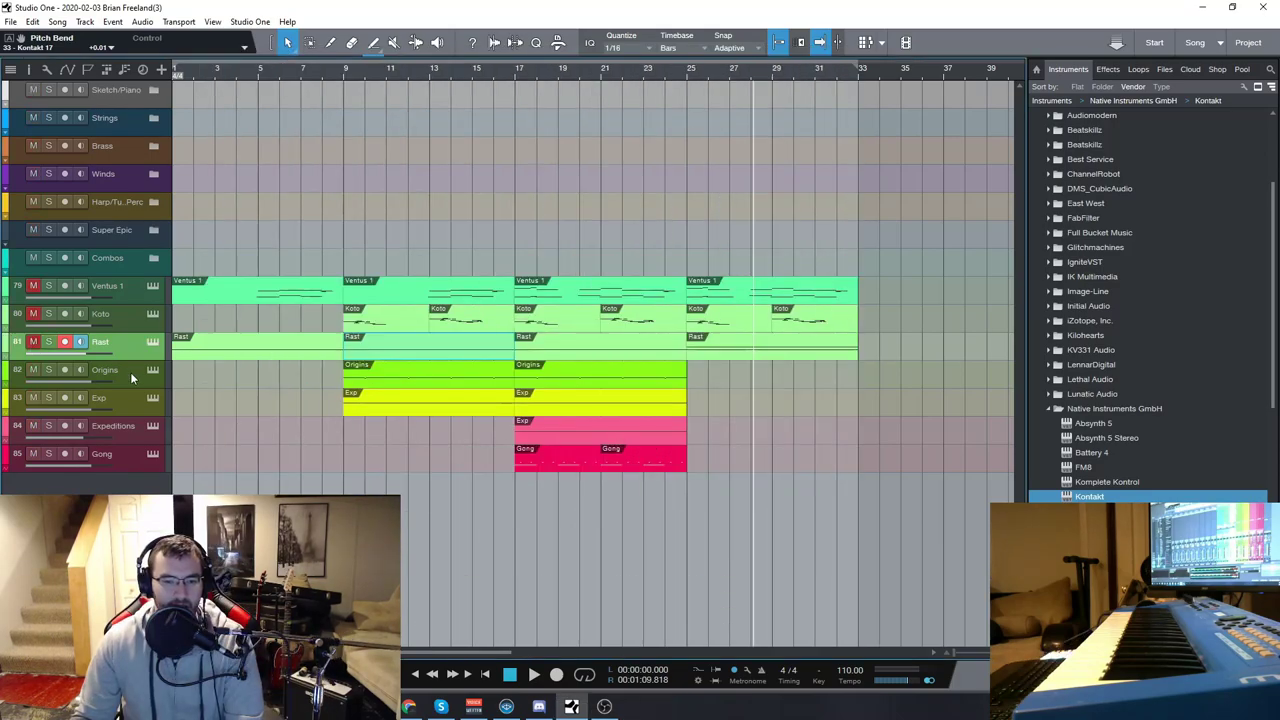
# - Open the Origins track's Oud & Qanun instrument and review its list of Normal presets from the beginning
pyautogui.click(123, 369)
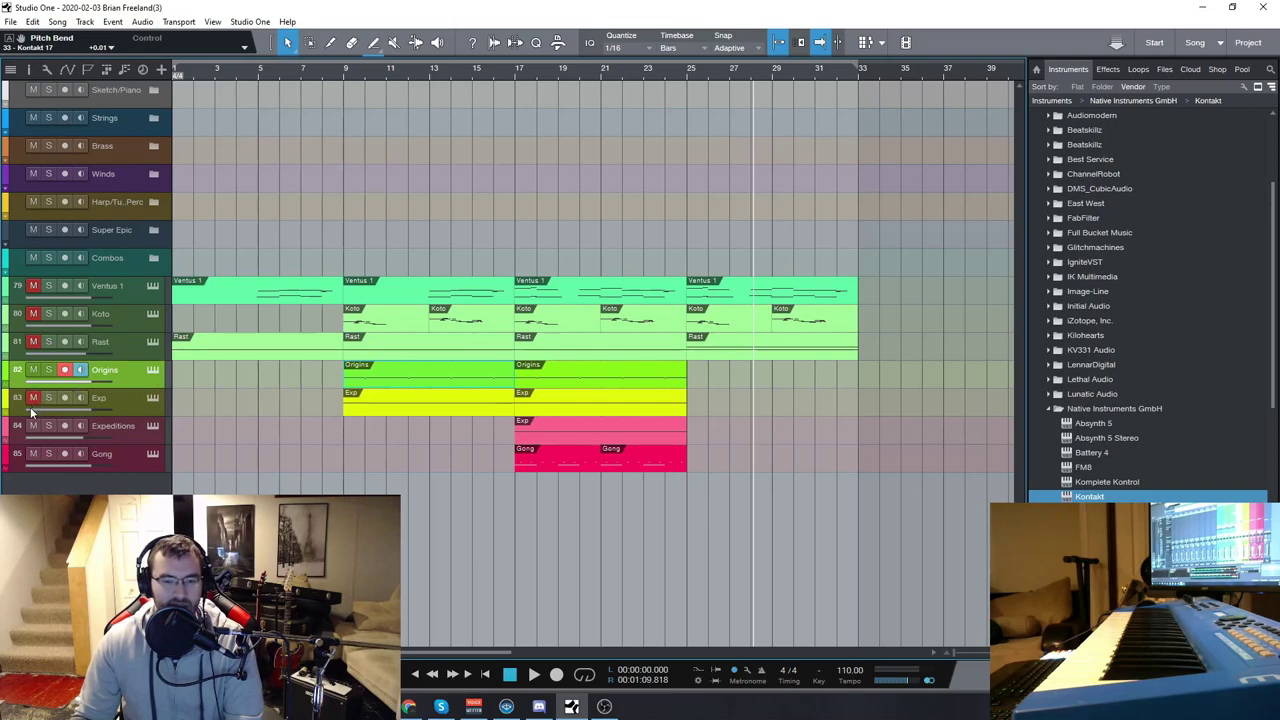
pyautogui.click(152, 369)
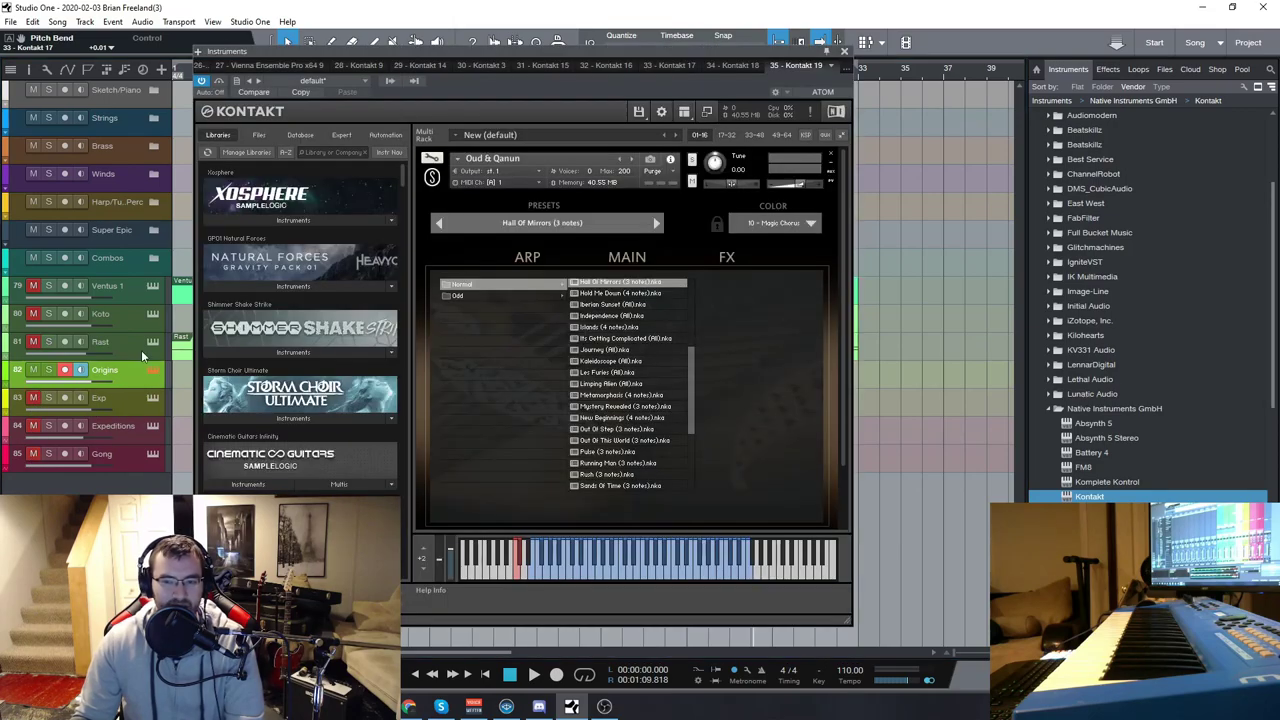
pyautogui.moveTo(545, 58); pyautogui.dragTo(525, 60)
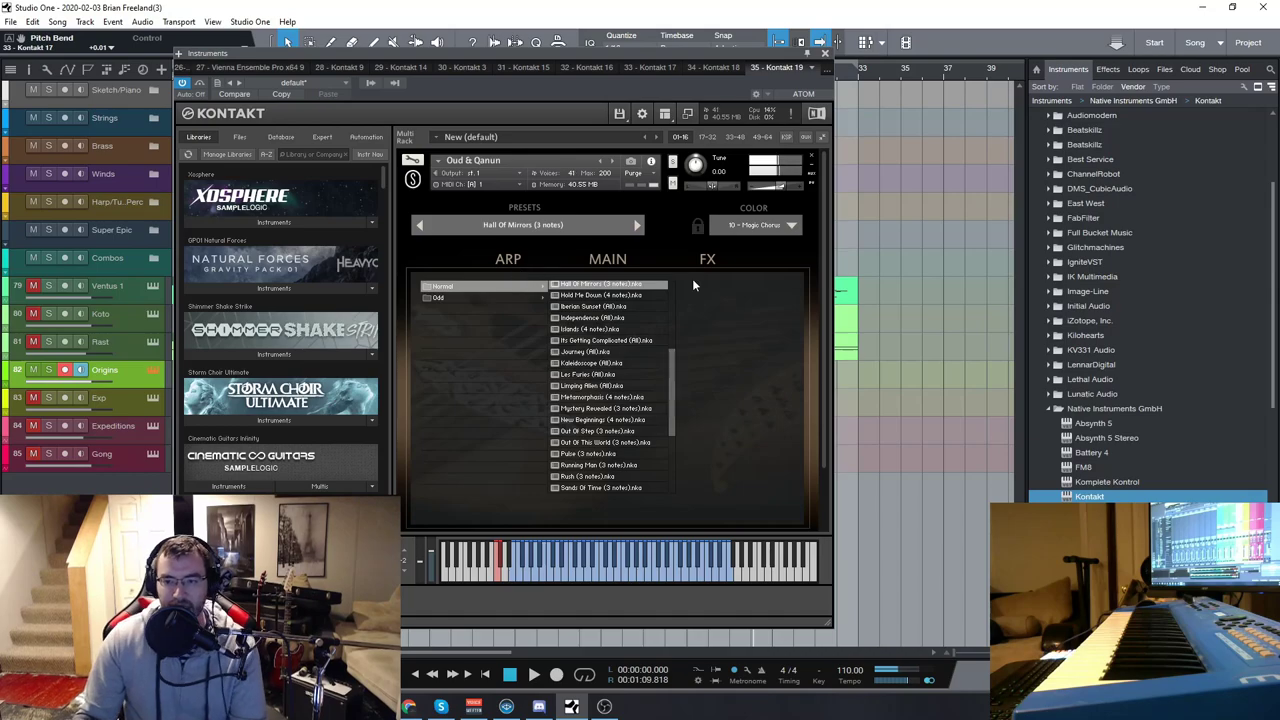
pyautogui.moveTo(406, 50); pyautogui.dragTo(428, 69)
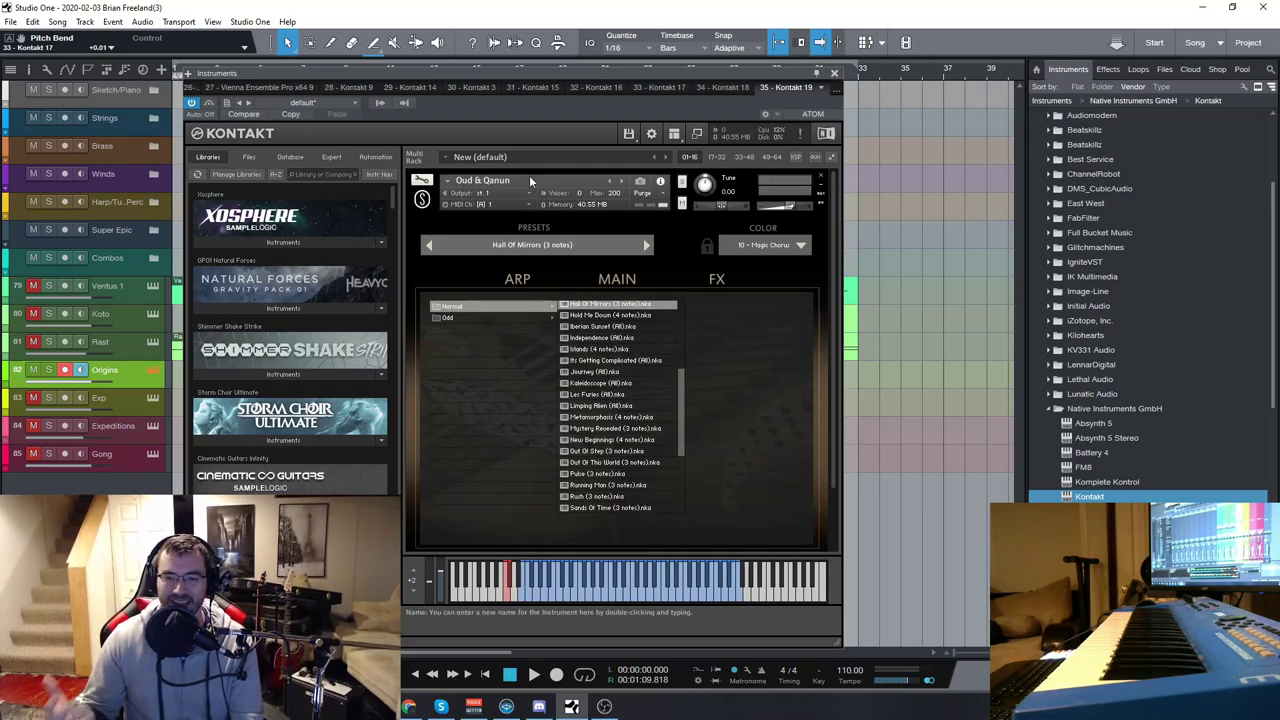
pyautogui.moveTo(567, 71); pyautogui.dragTo(561, 72)
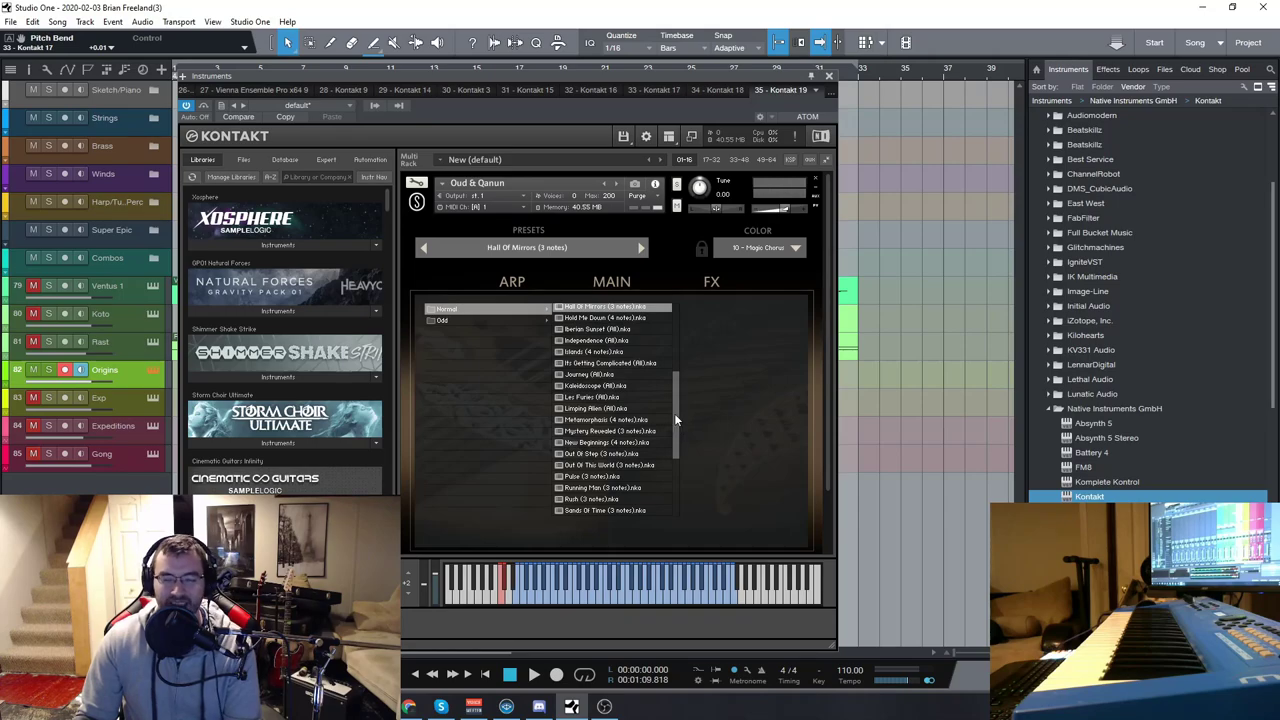
pyautogui.moveTo(684, 396); pyautogui.dragTo(686, 296)
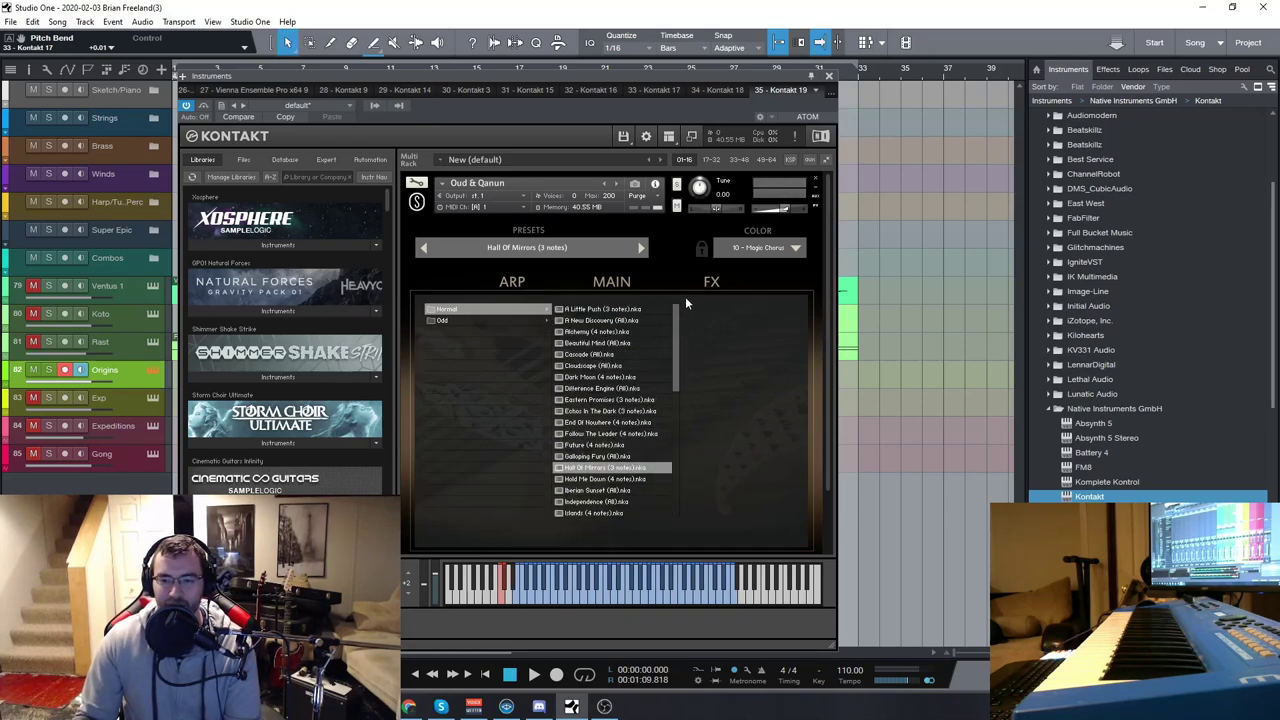
# - Turn off the arpeggiators for both the Oud and the Qanun, review the preset list again and close the instrument
pyautogui.click(608, 283)
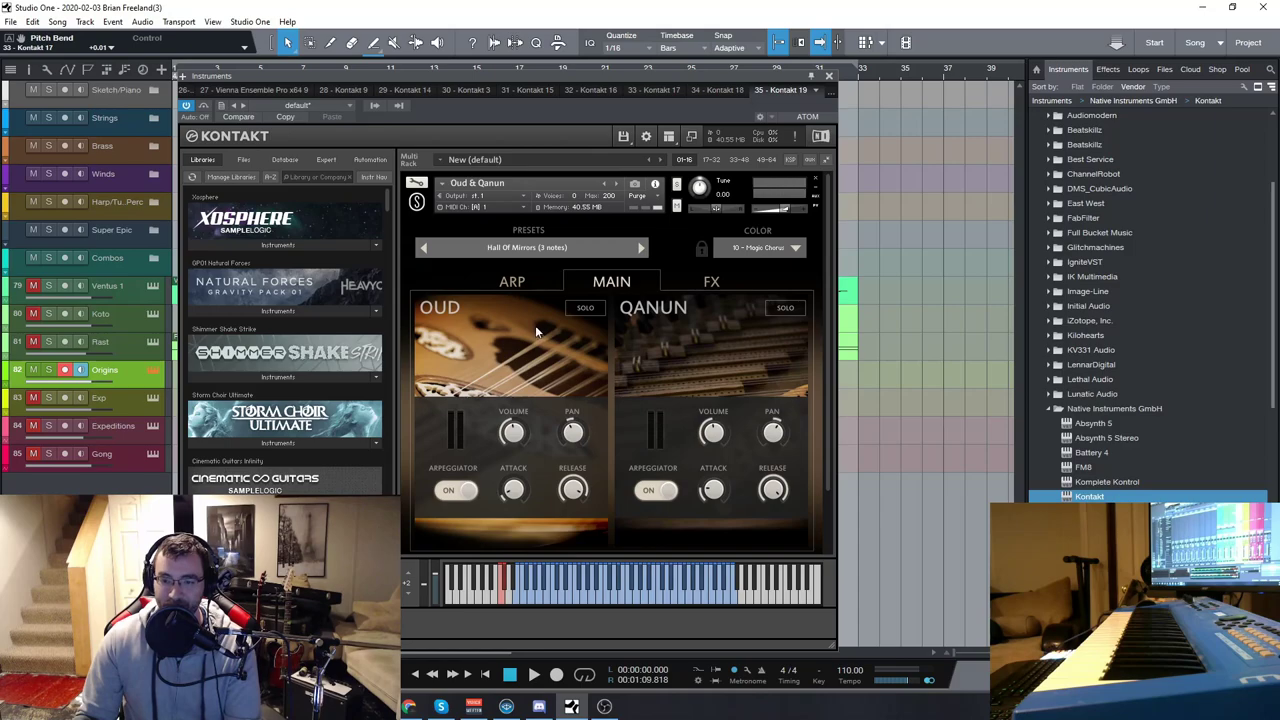
pyautogui.click(658, 490)
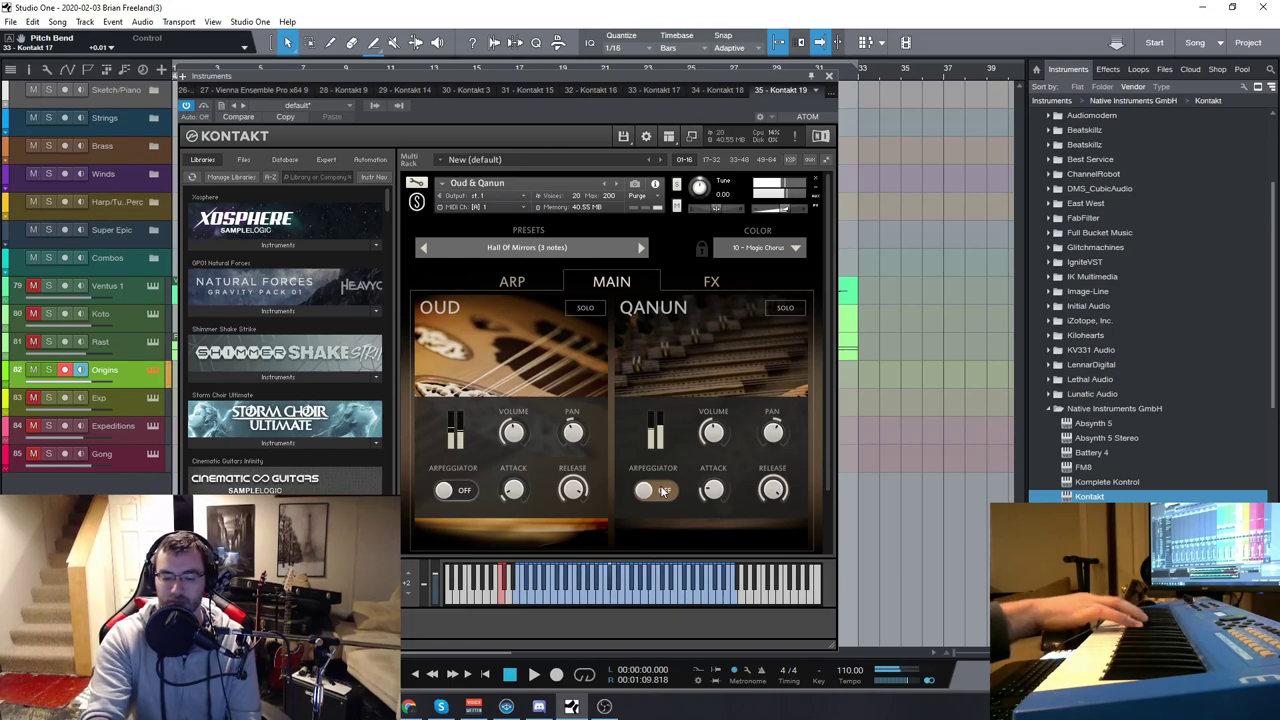
pyautogui.click(659, 490)
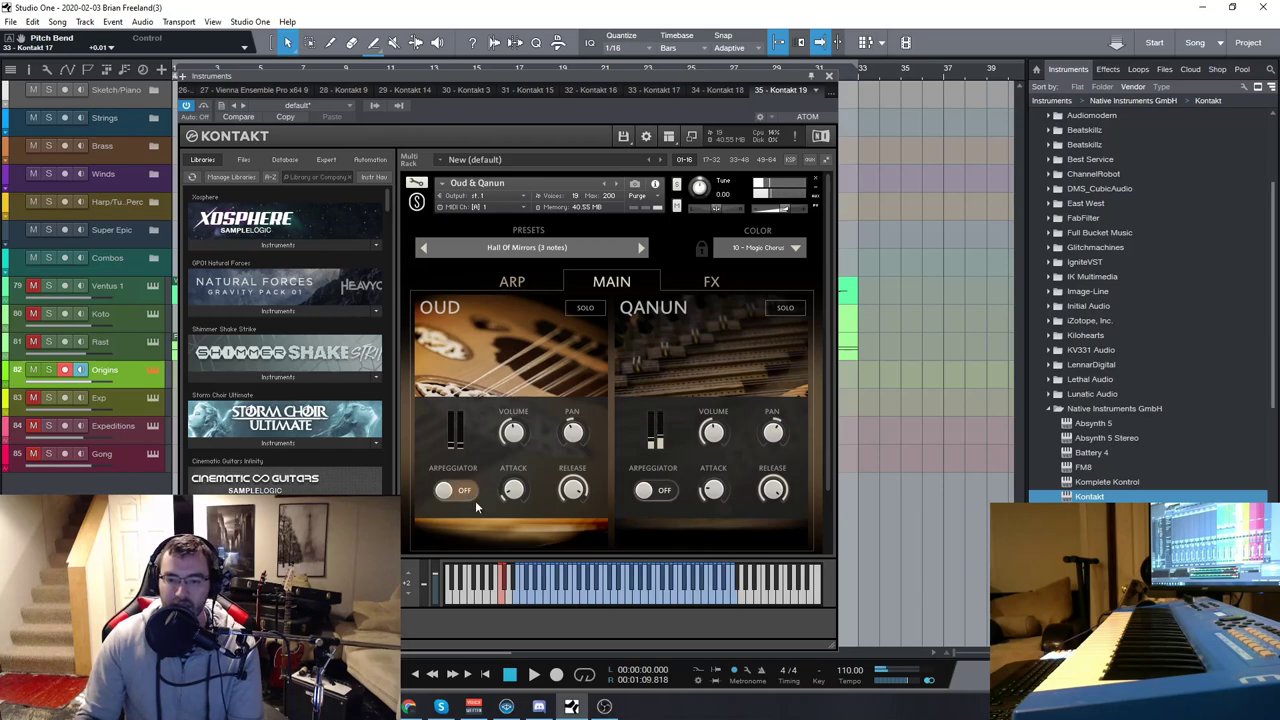
pyautogui.click(562, 250)
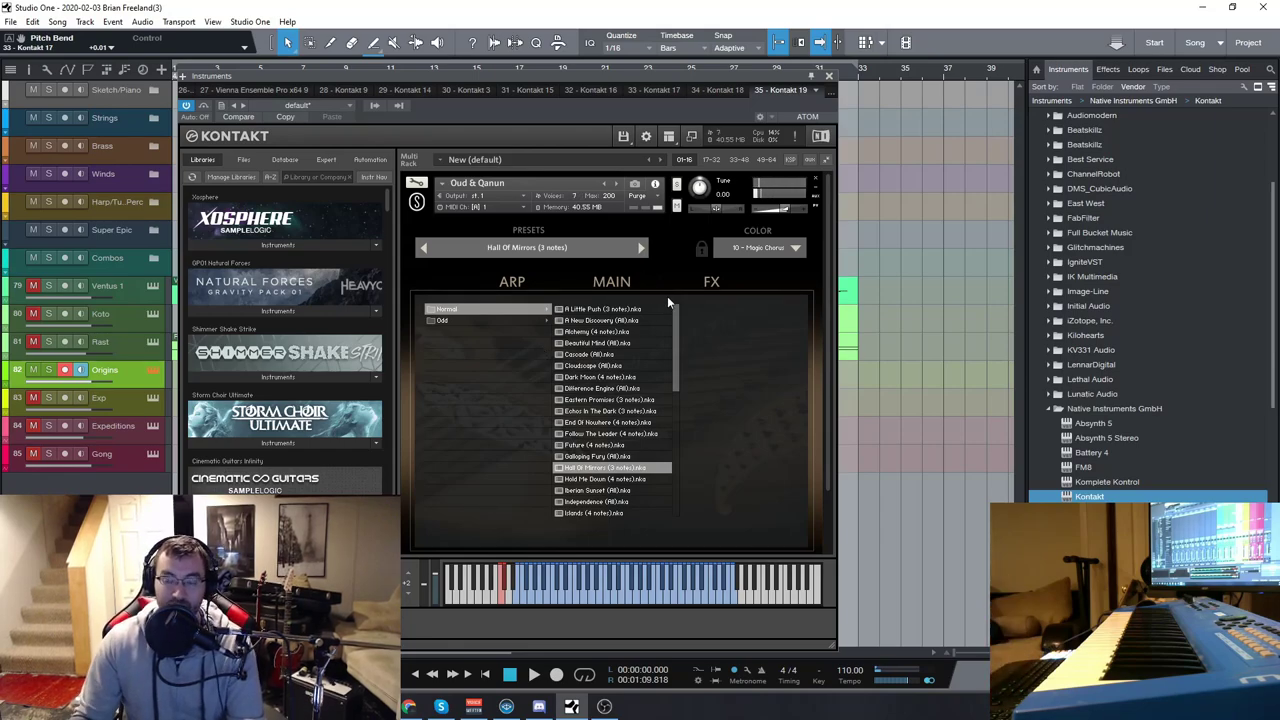
pyautogui.click(829, 76)
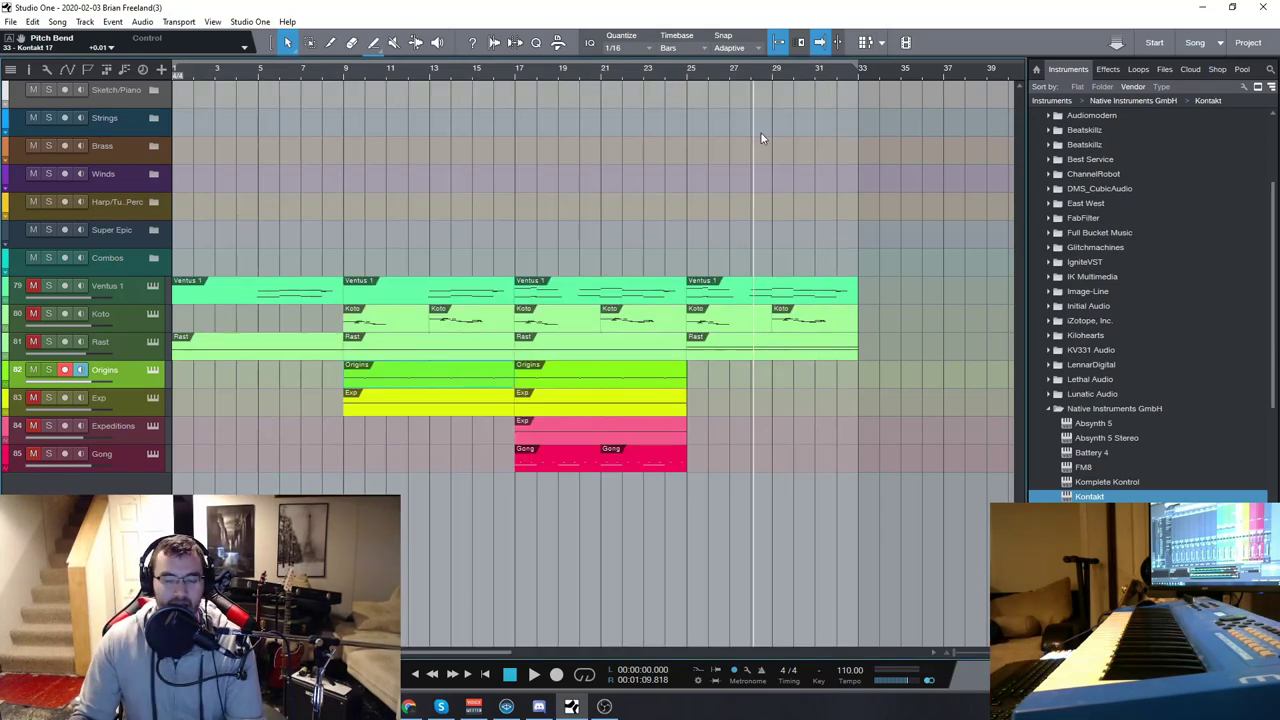
# - Solo the Exp track and open its Expeditions instrument on the loop sequencer of the Rival Force preset
pyautogui.click(138, 402)
pyautogui.click(48, 398)
pyautogui.click(33, 398)
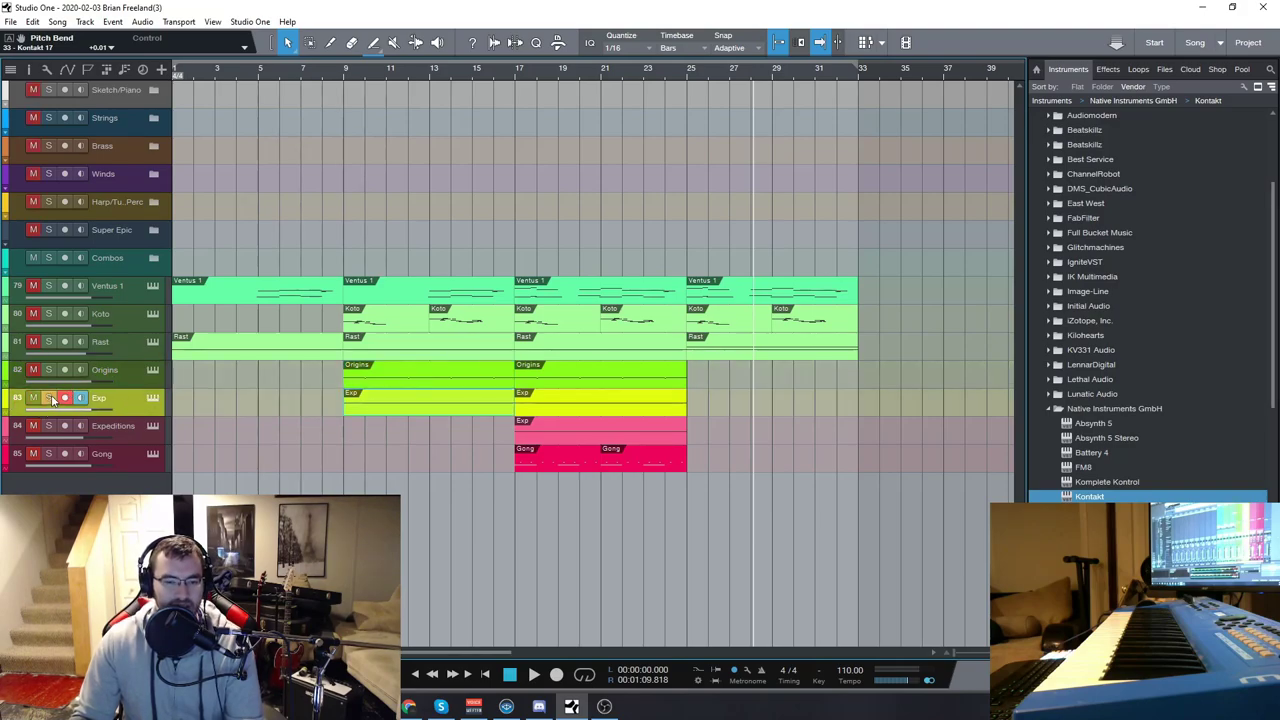
pyautogui.click(158, 398)
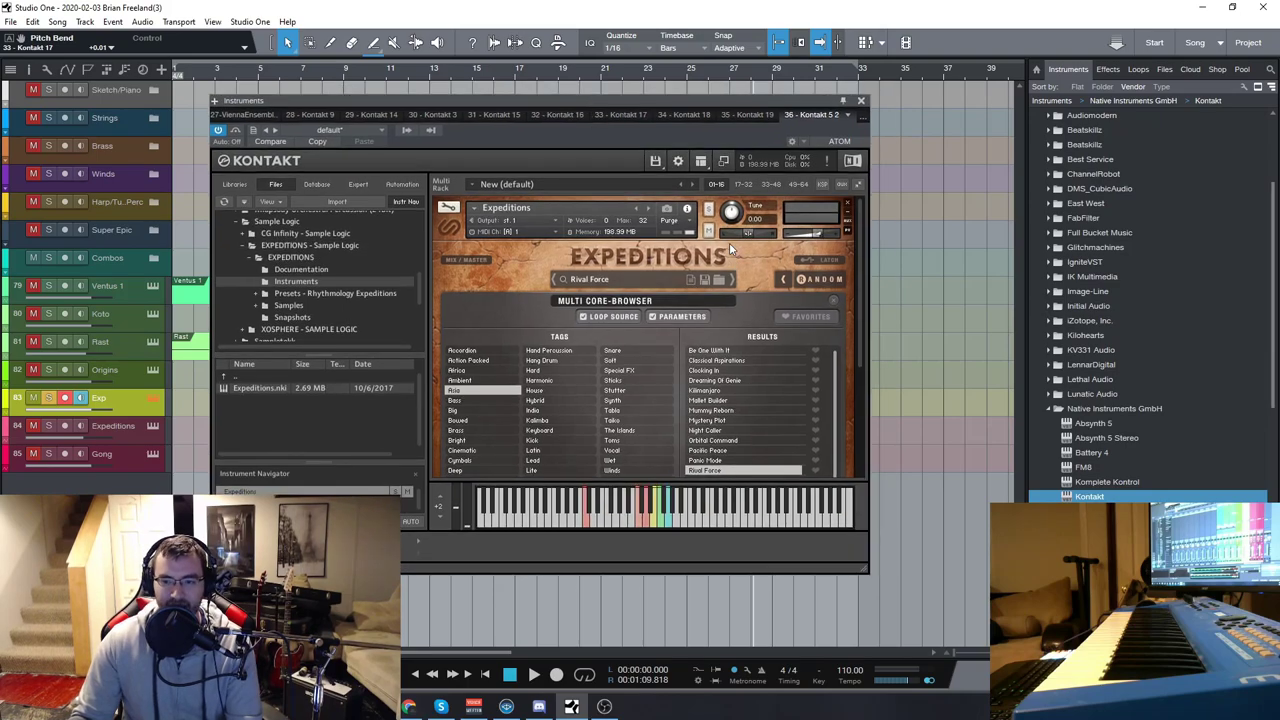
pyautogui.moveTo(586, 99); pyautogui.dragTo(575, 87)
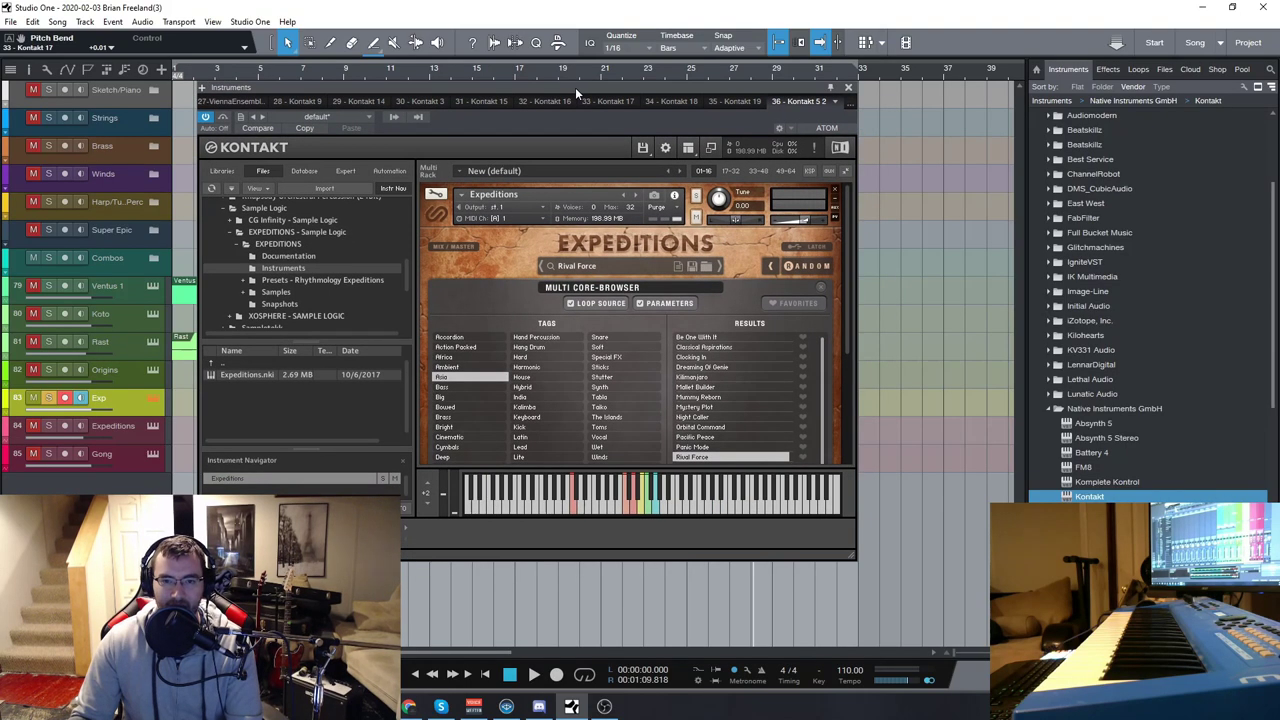
pyautogui.moveTo(846, 287); pyautogui.dragTo(866, 266)
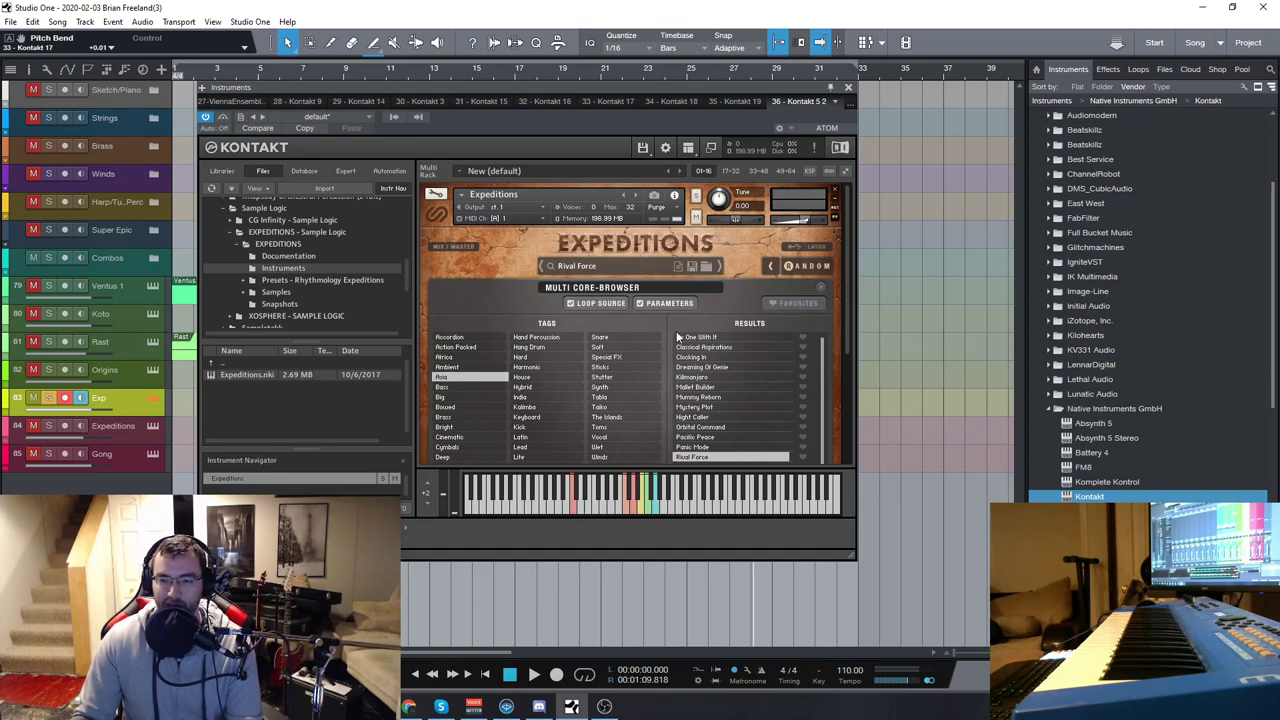
pyautogui.click(822, 287)
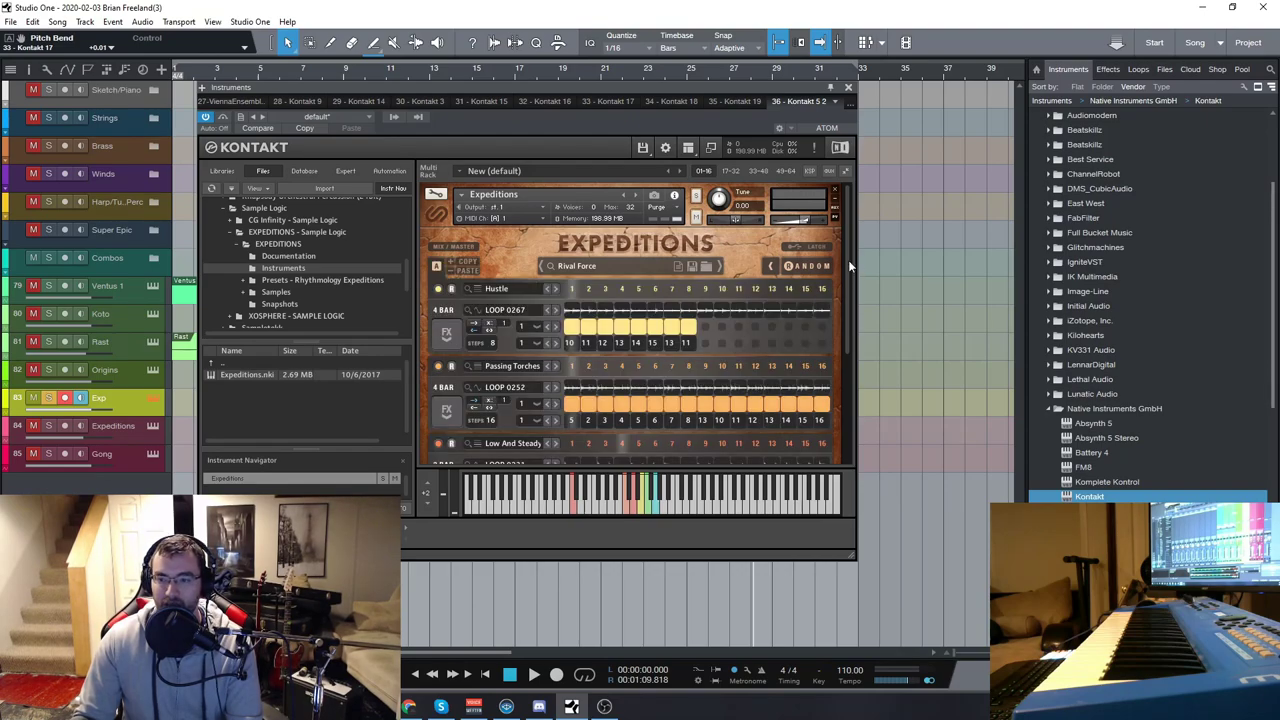
# - Review the Rival Force loop lanes and the core browser of the Hustle loop, and close Expeditions
pyautogui.scroll(-5, 850, 260)
pyautogui.scroll(-1, 852, 324)
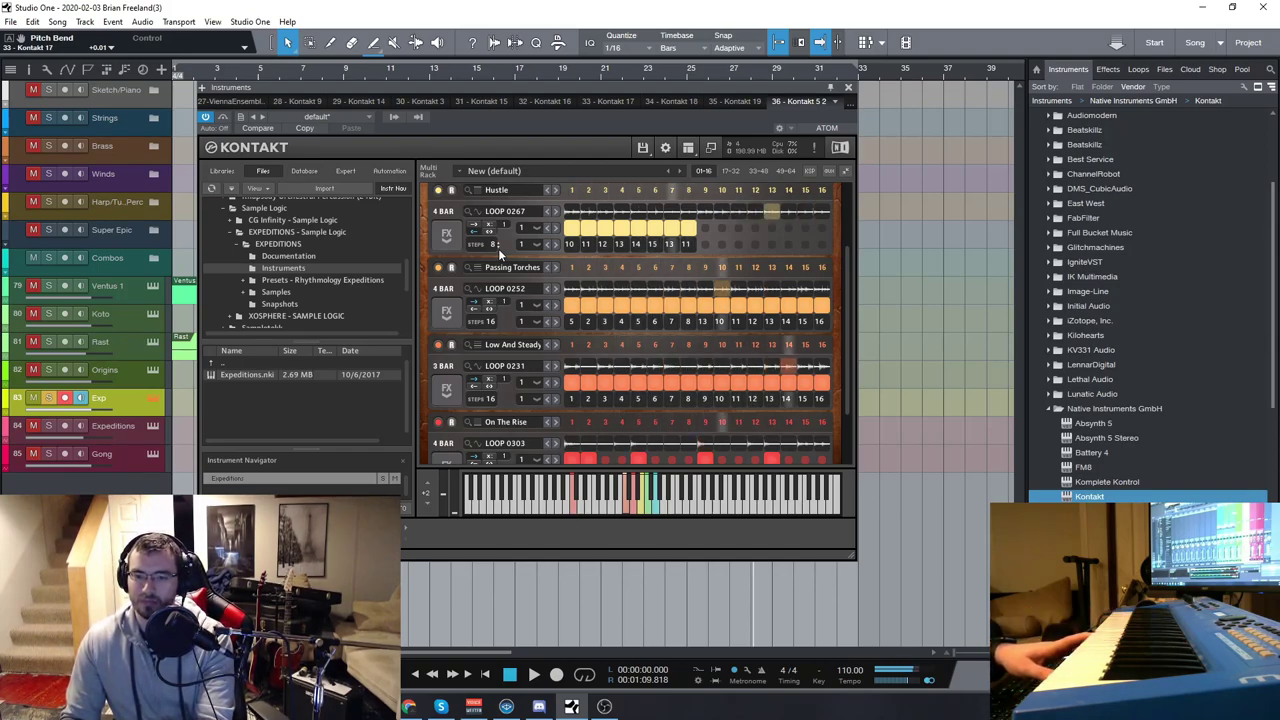
pyautogui.moveTo(847, 343)
pyautogui.mouseDown()
pyautogui.moveTo(850, 283)
pyautogui.moveTo(840, 338)
pyautogui.moveTo(845, 325)
pyautogui.mouseUp()
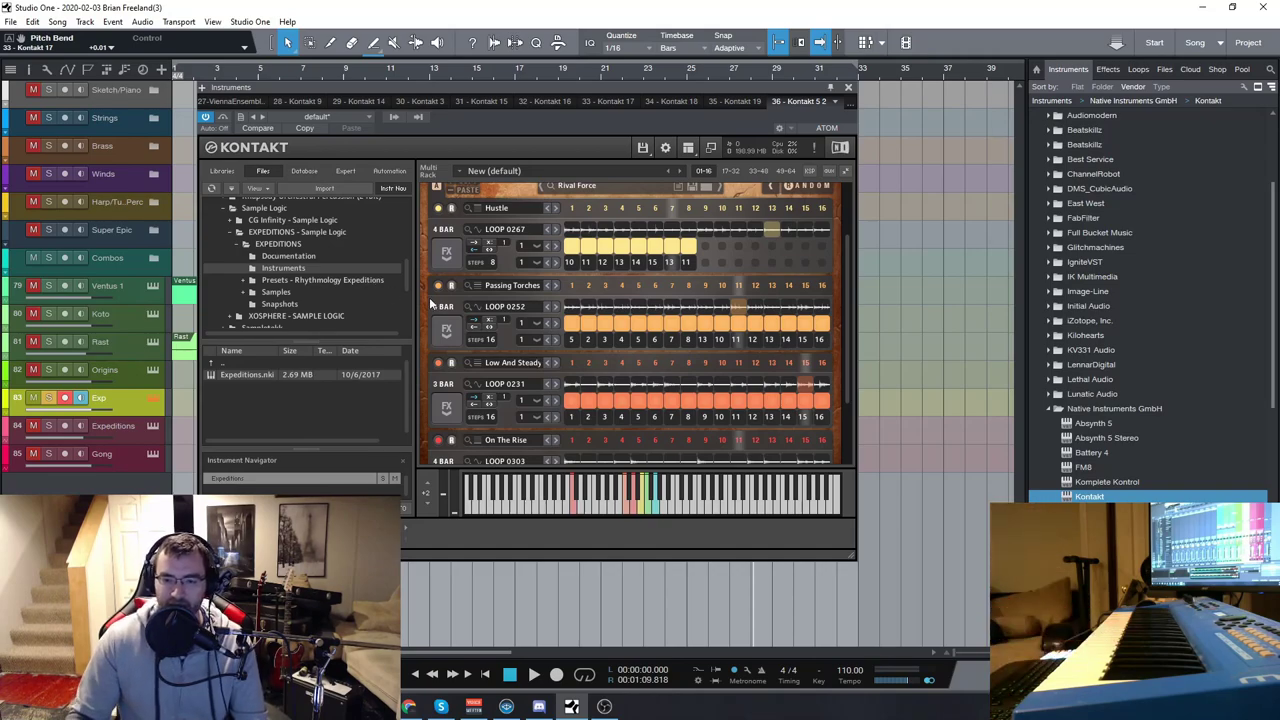
pyautogui.click(499, 208)
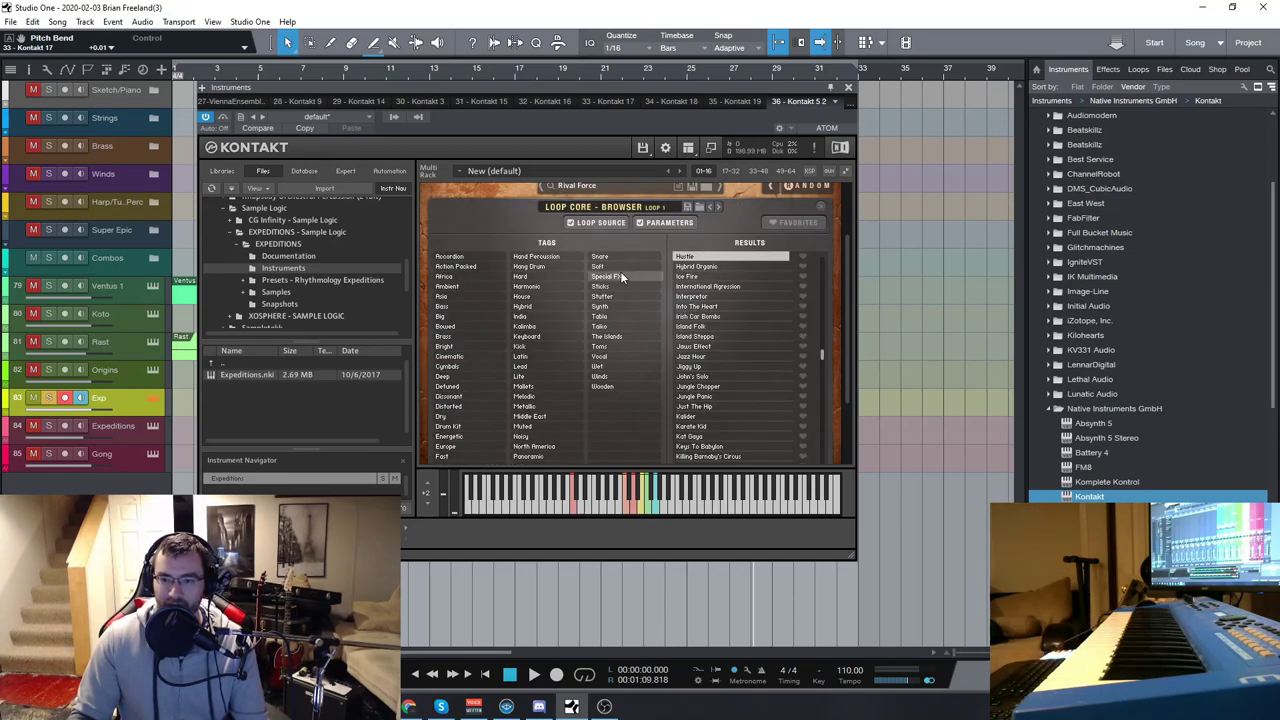
pyautogui.click(821, 205)
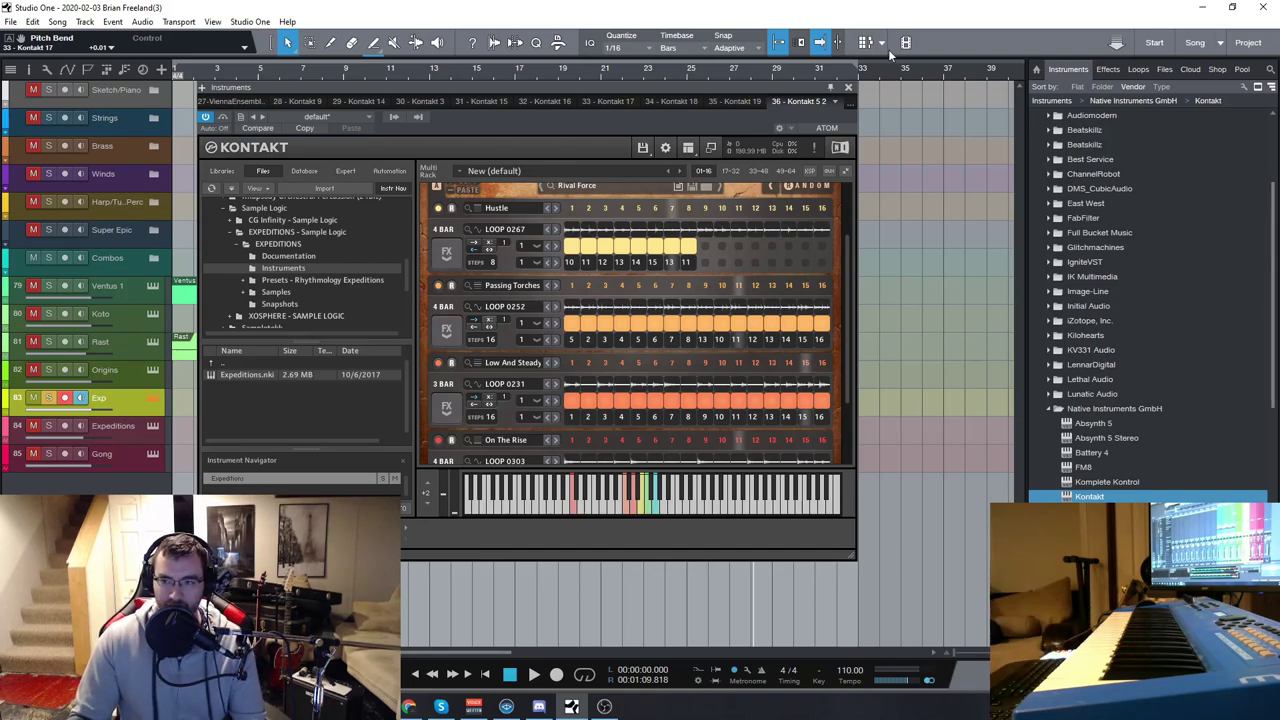
pyautogui.click(848, 88)
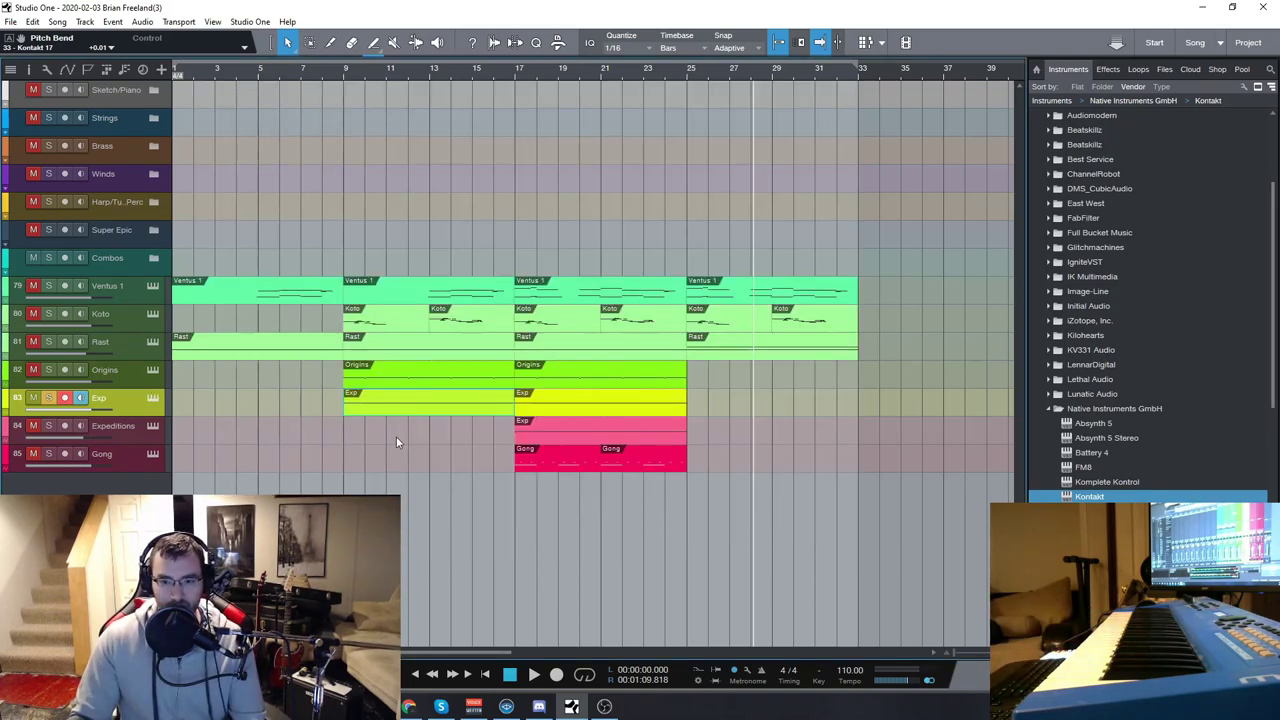
# - Solo the Expeditions track together with Exp and play the arrangement from bar 9
pyautogui.click(48, 425)
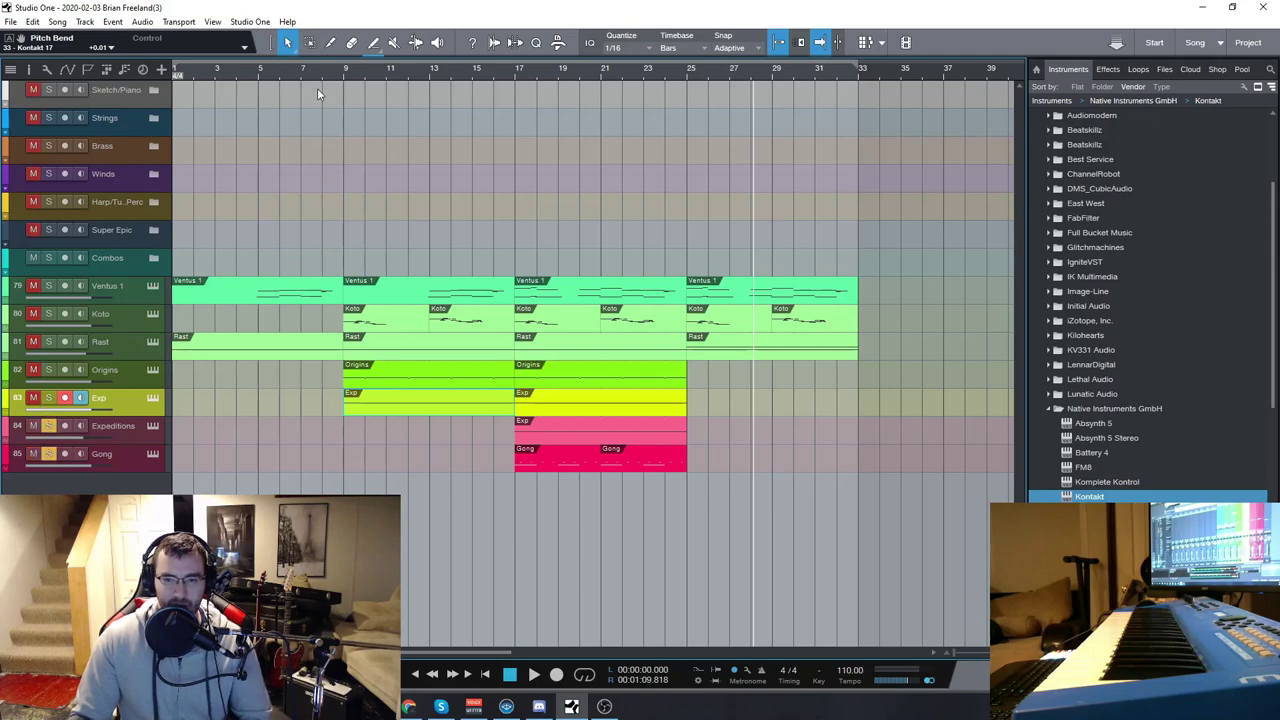
pyautogui.click(344, 68)
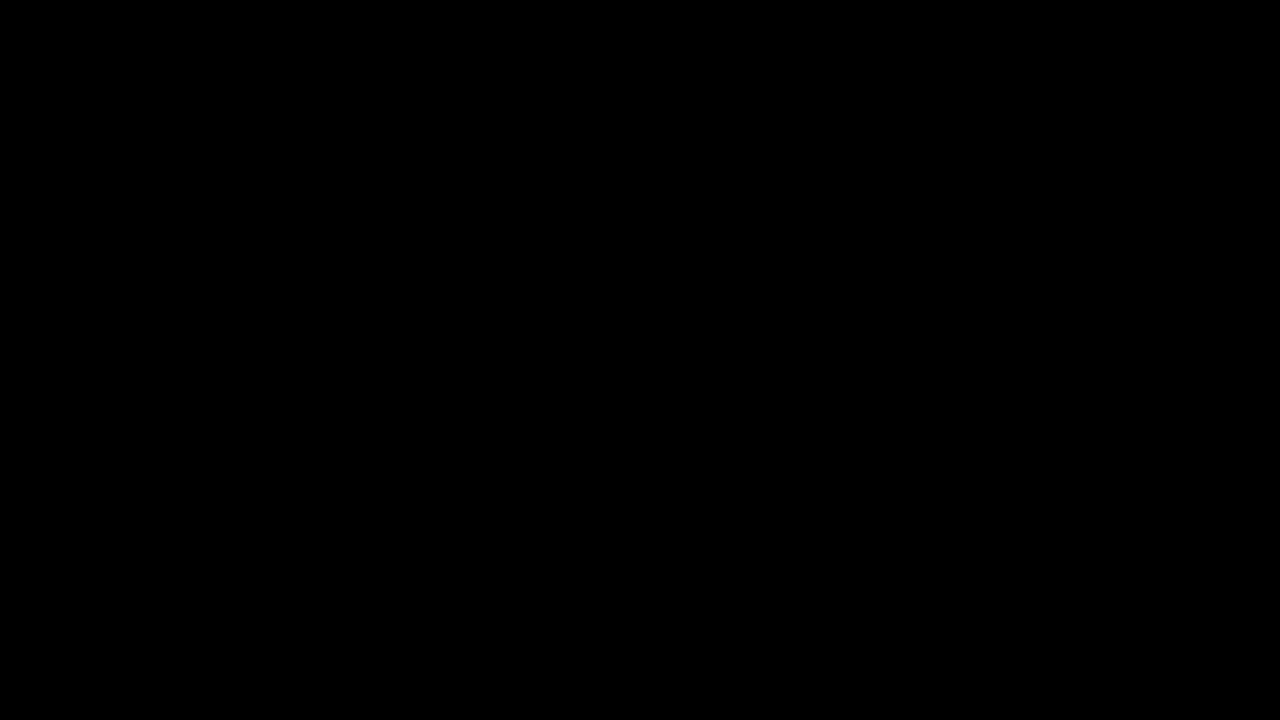
pyautogui.press('space')
pyautogui.click(54, 402)
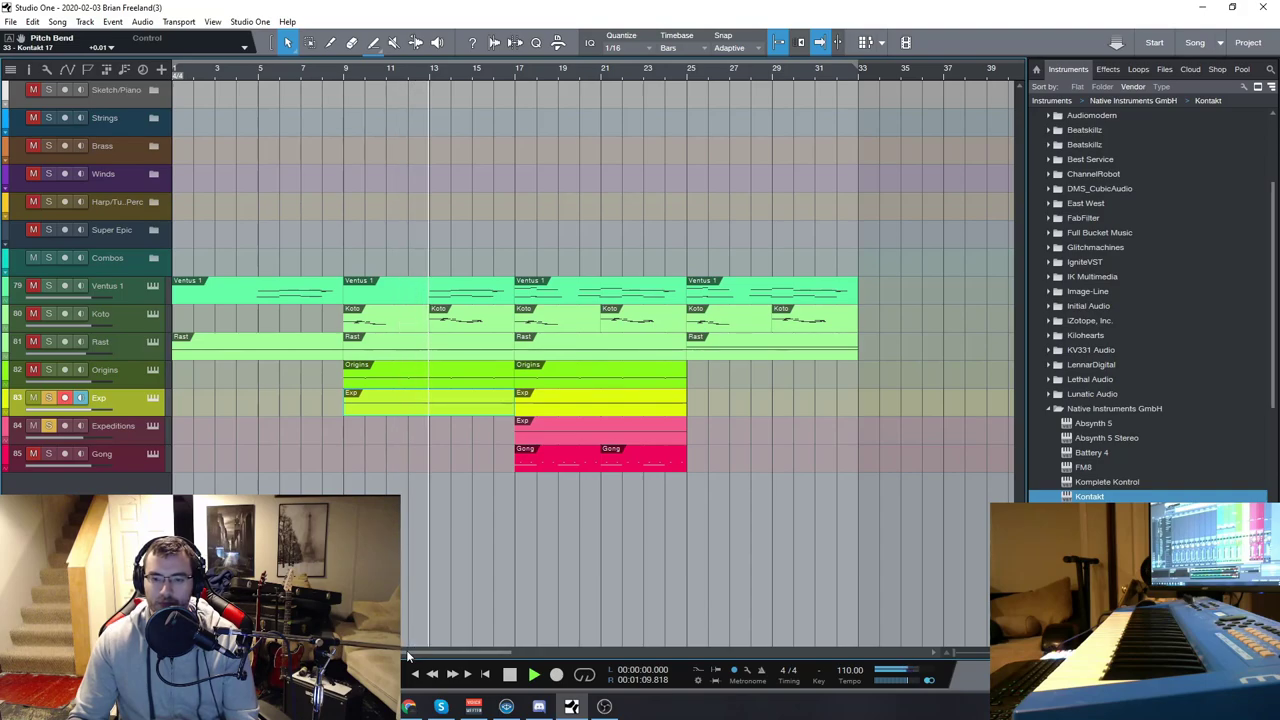
pyautogui.press('space')
# - Play the arrangement from just before bar 17 and add Ventus 1, Koto, Rast and Origins to the soloed tracks
pyautogui.click(506, 72)
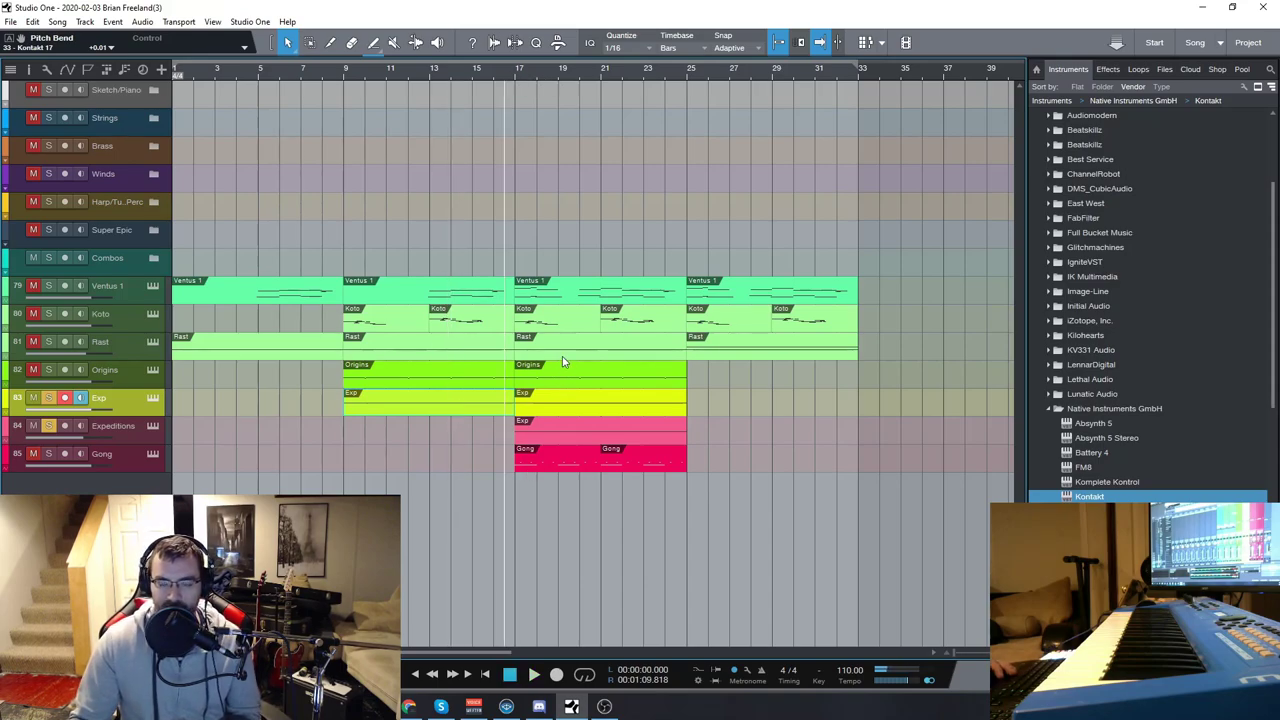
pyautogui.press('Left')
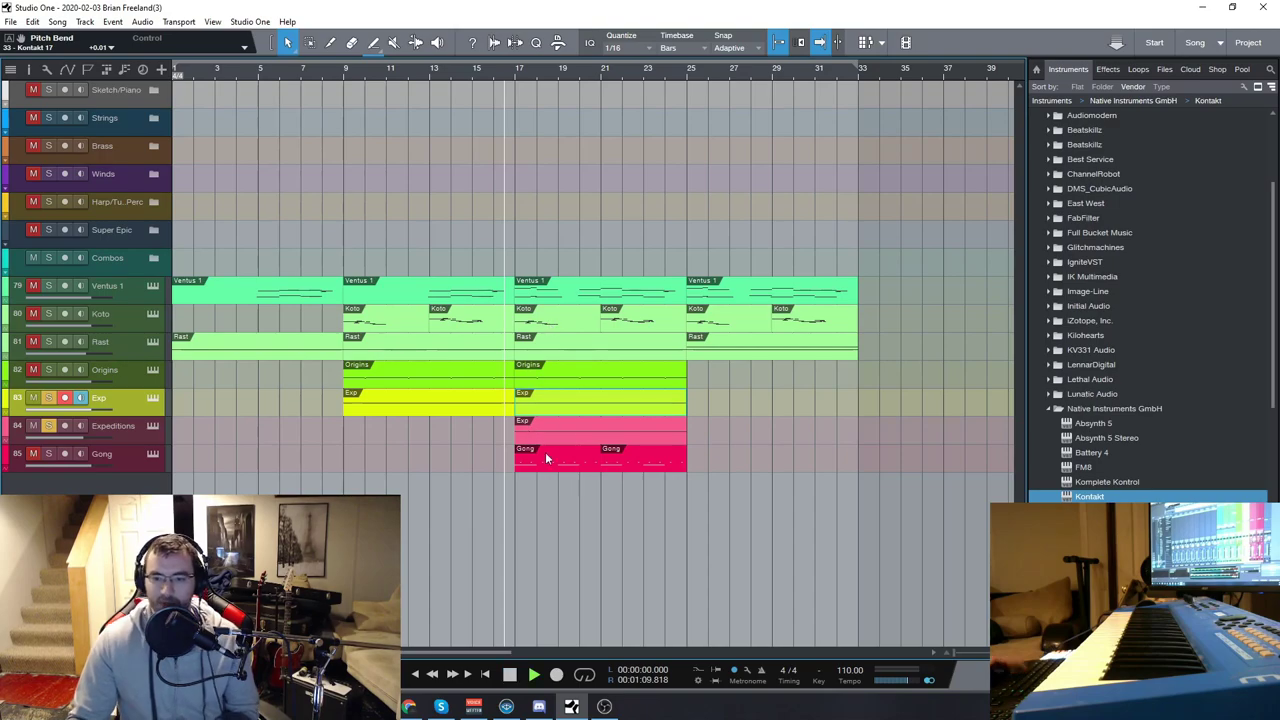
pyautogui.press('space')
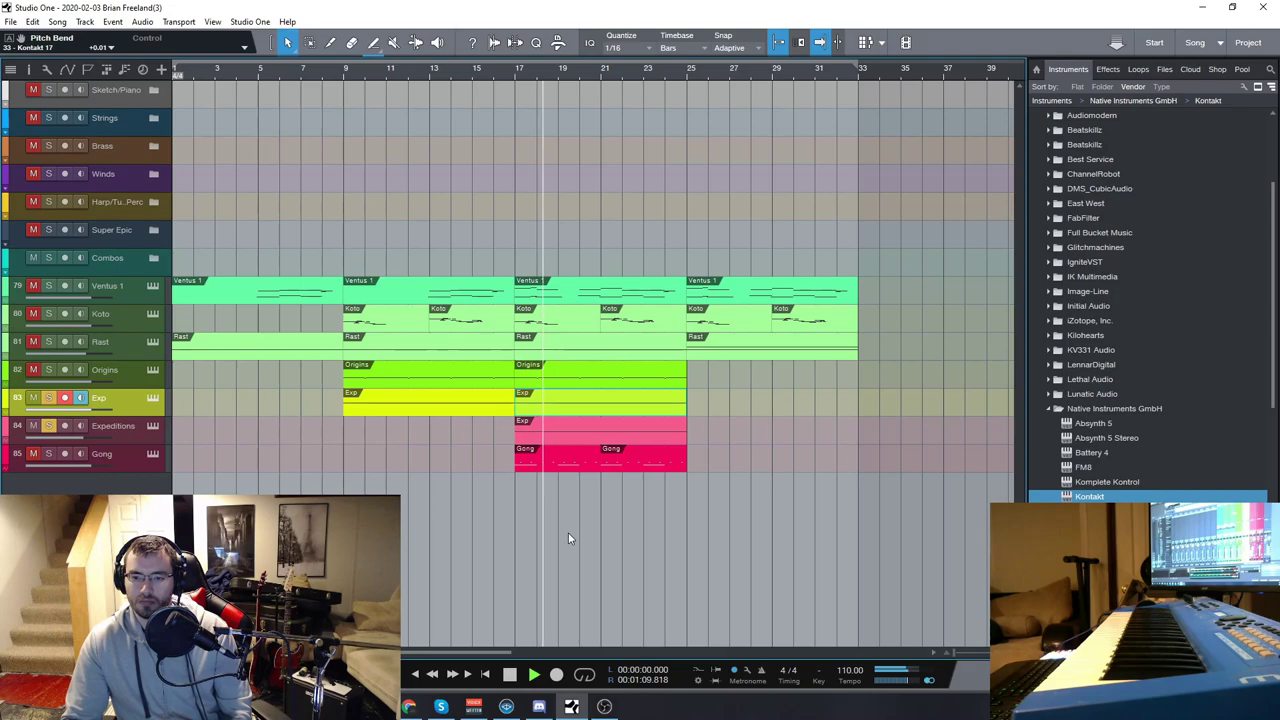
pyautogui.click(49, 314)
pyautogui.moveTo(49, 315); pyautogui.dragTo(52, 415)
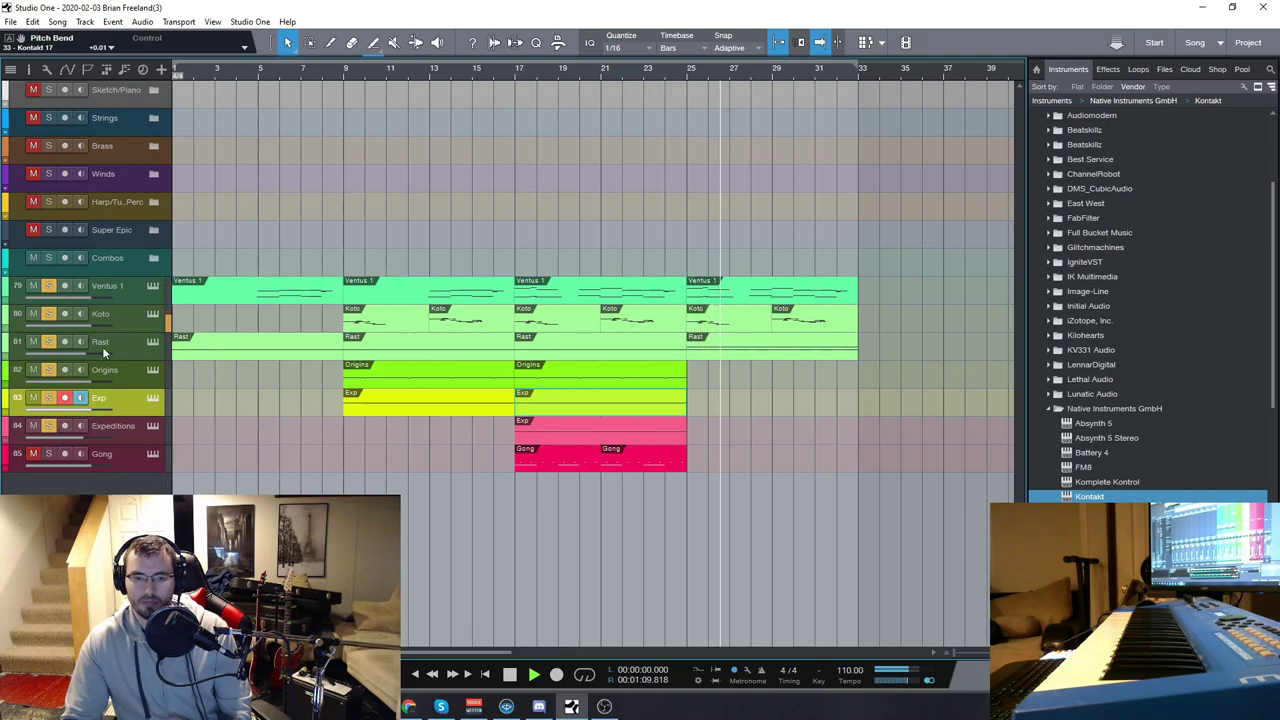
# - Examine the Ventus 1 track's Shakuhachi instrument during playback and close it
pyautogui.click(121, 288)
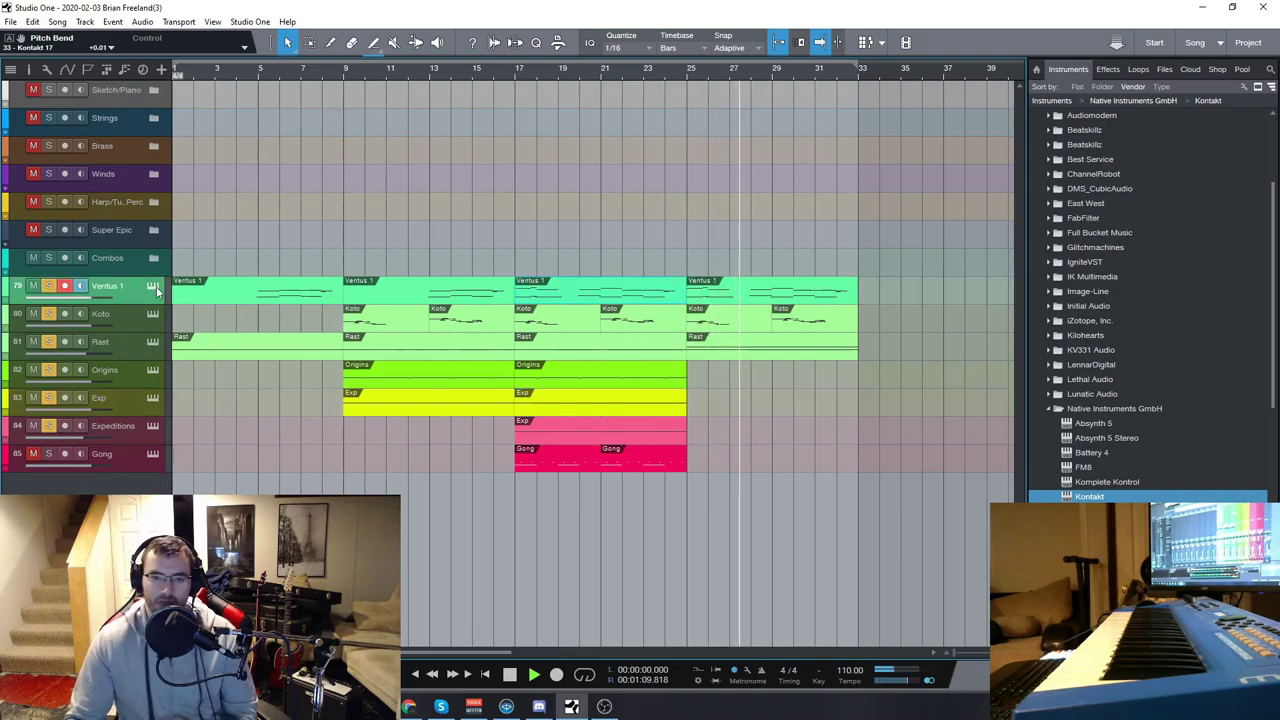
pyautogui.click(152, 286)
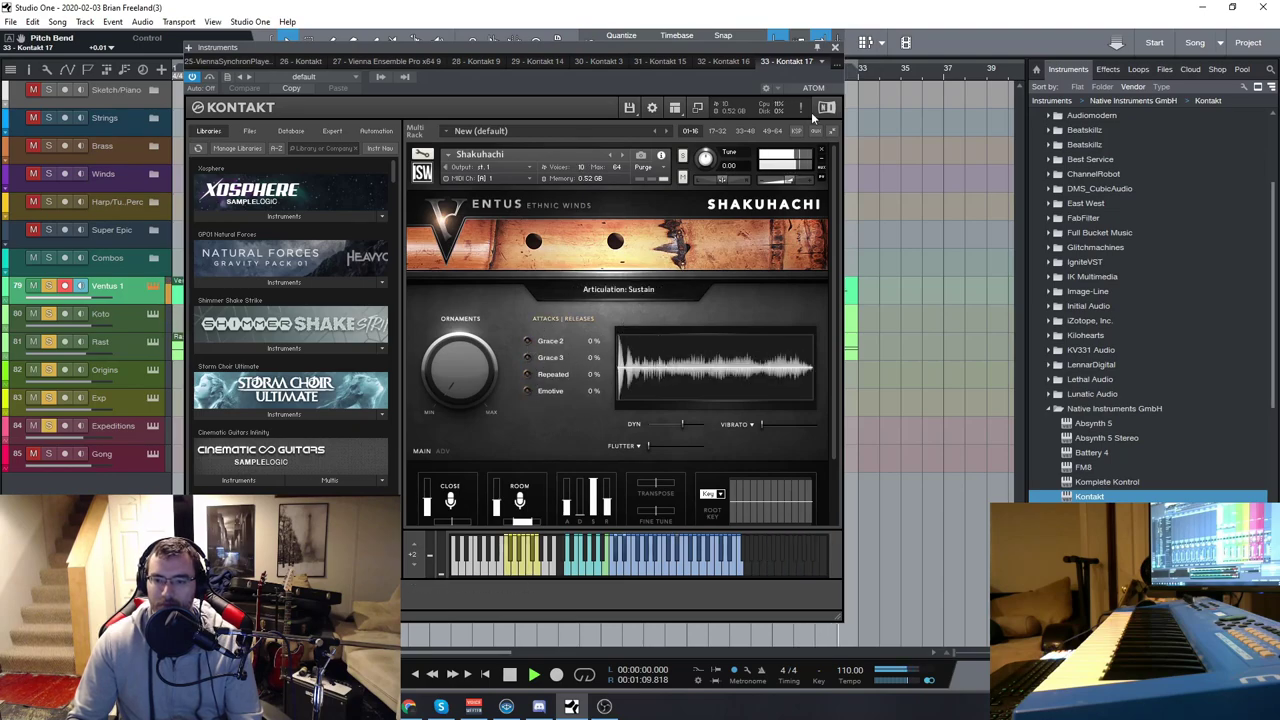
pyautogui.click(836, 48)
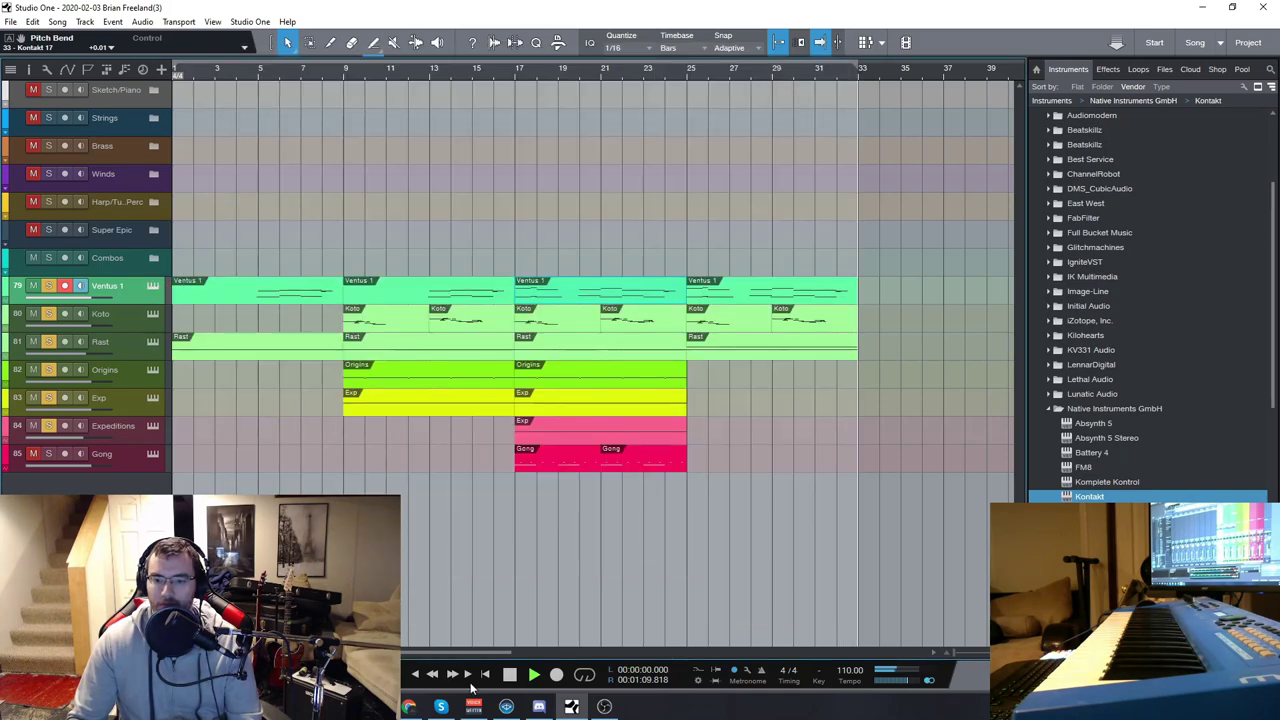